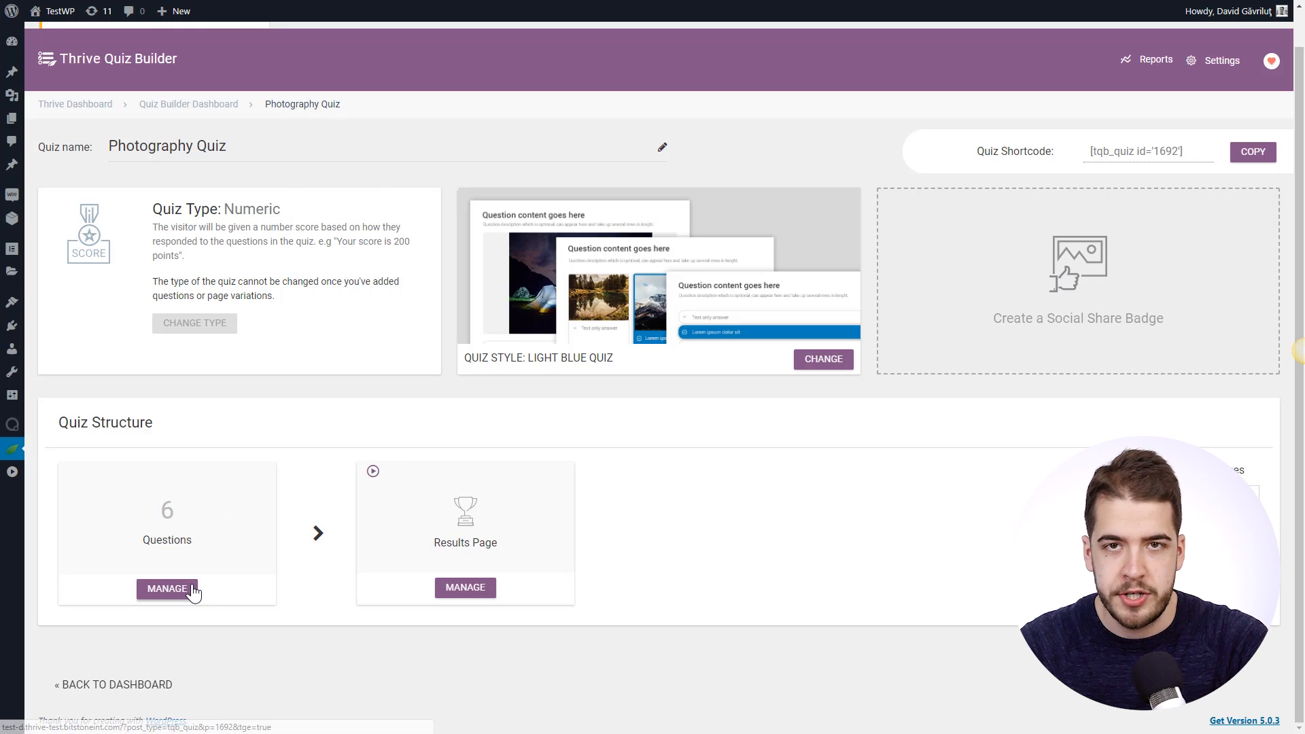
# - Open the Photography Quiz's question manager and review the question flow, the answer options and the points assigned to each answer
pyautogui.click(170, 590)
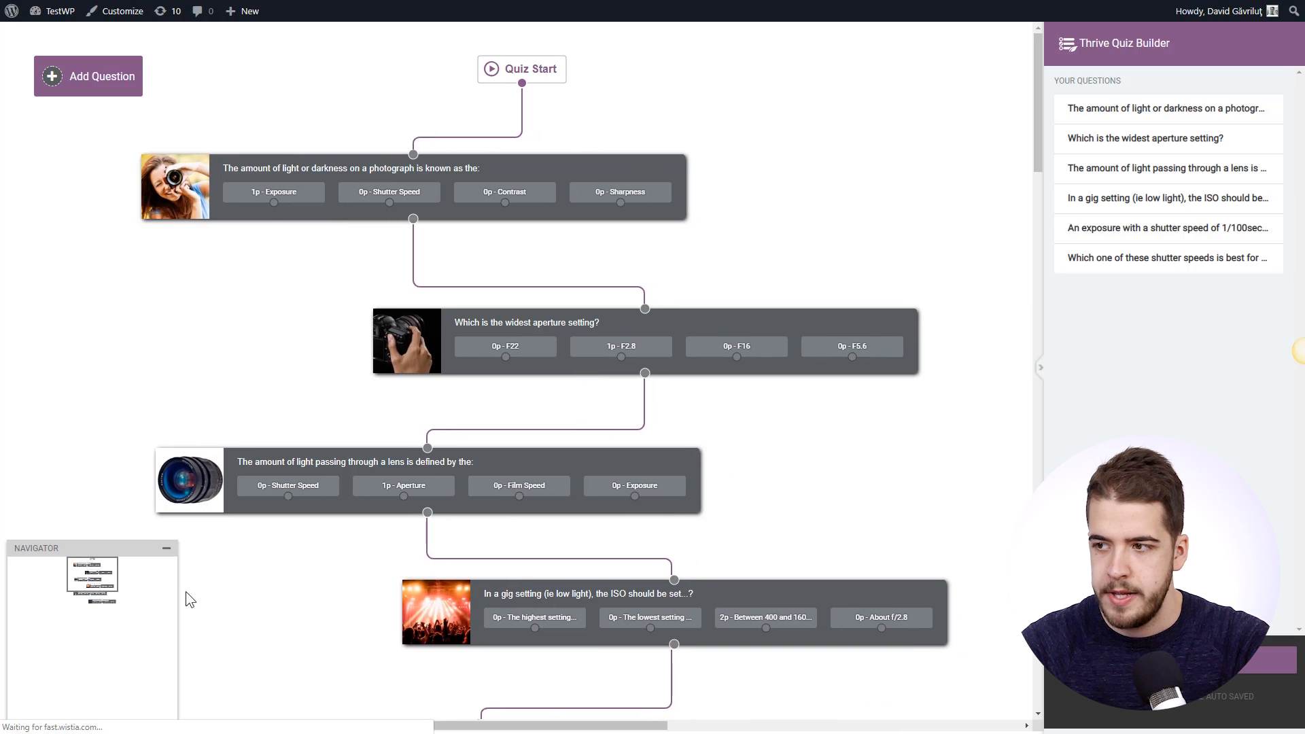
pyautogui.scroll(-5, 249, 344)
pyautogui.scroll(5, 250, 350)
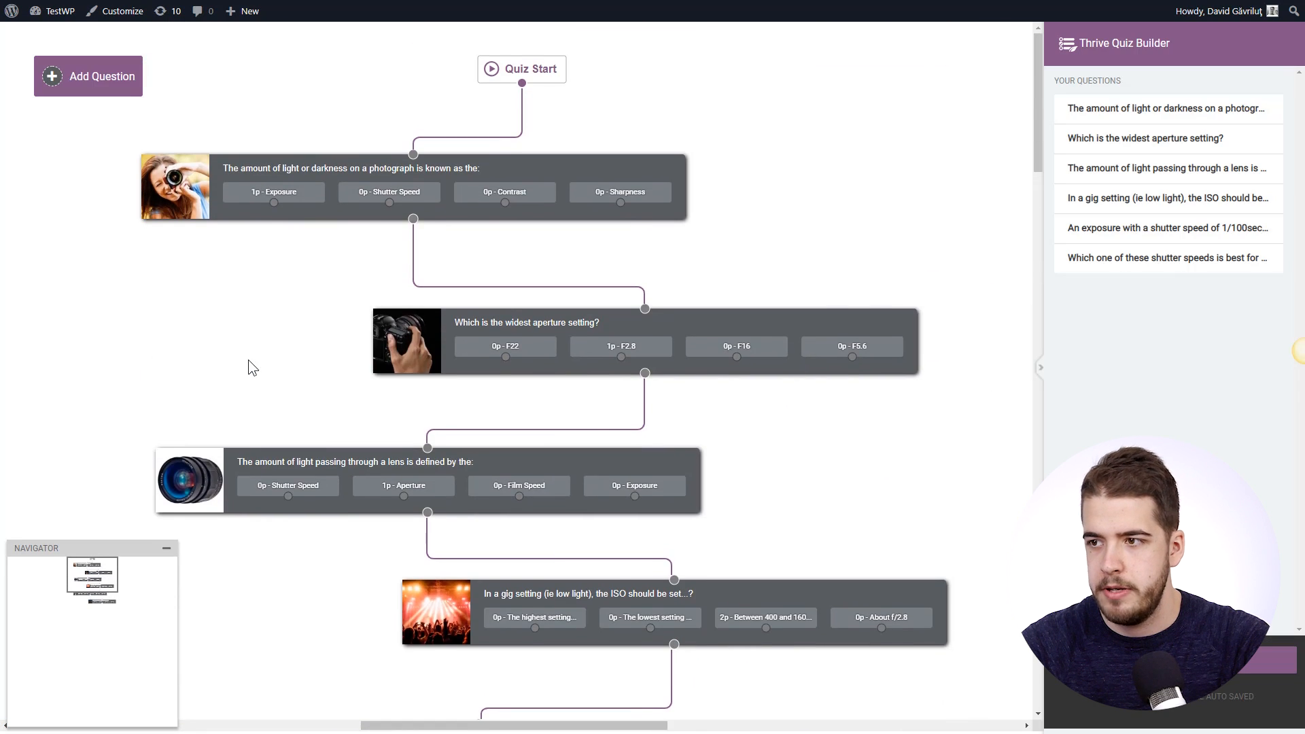
pyautogui.scroll(-5, 235, 333)
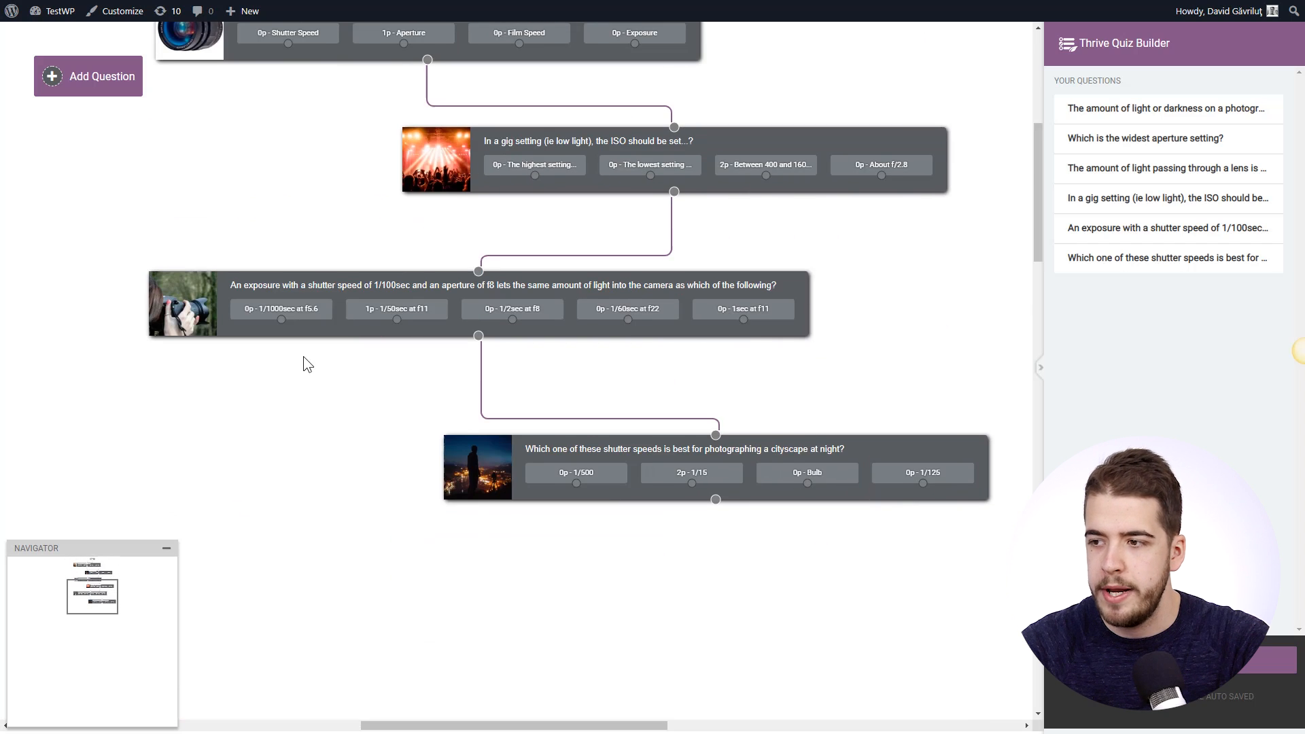
pyautogui.scroll(5, 295, 367)
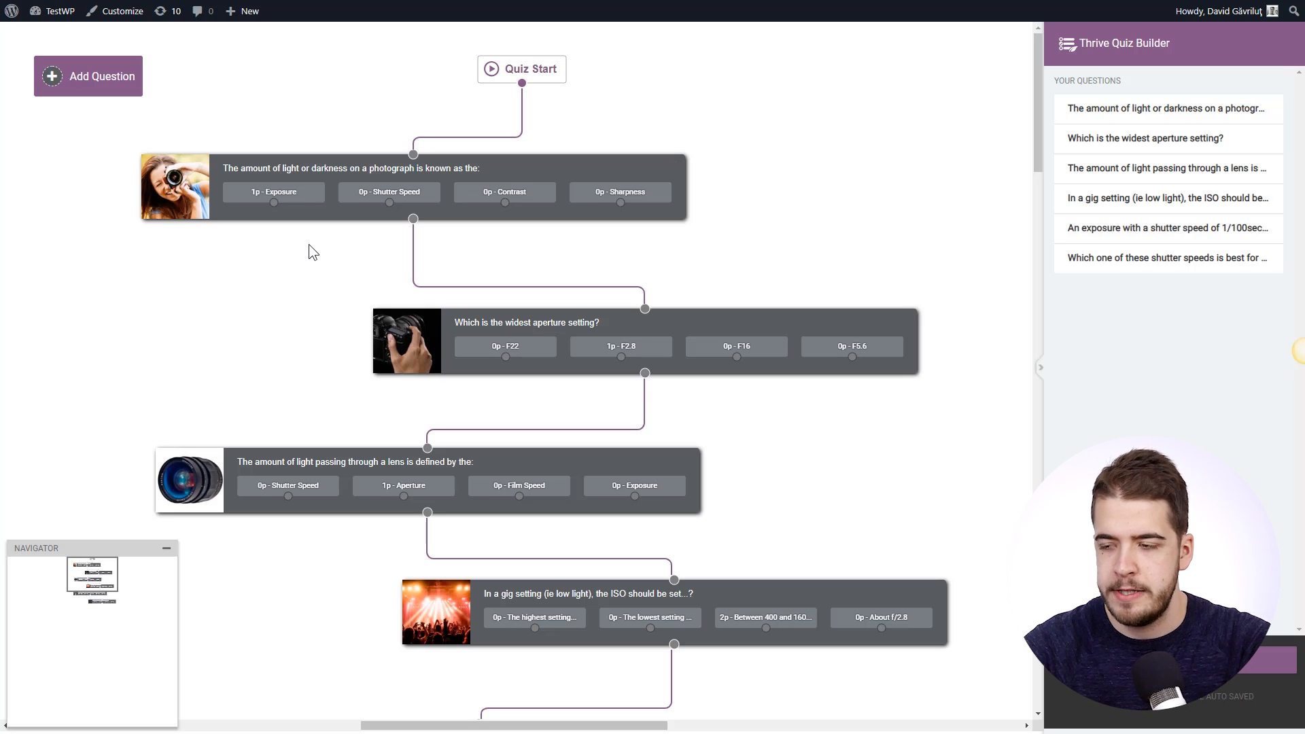
pyautogui.scroll(-5, 279, 251)
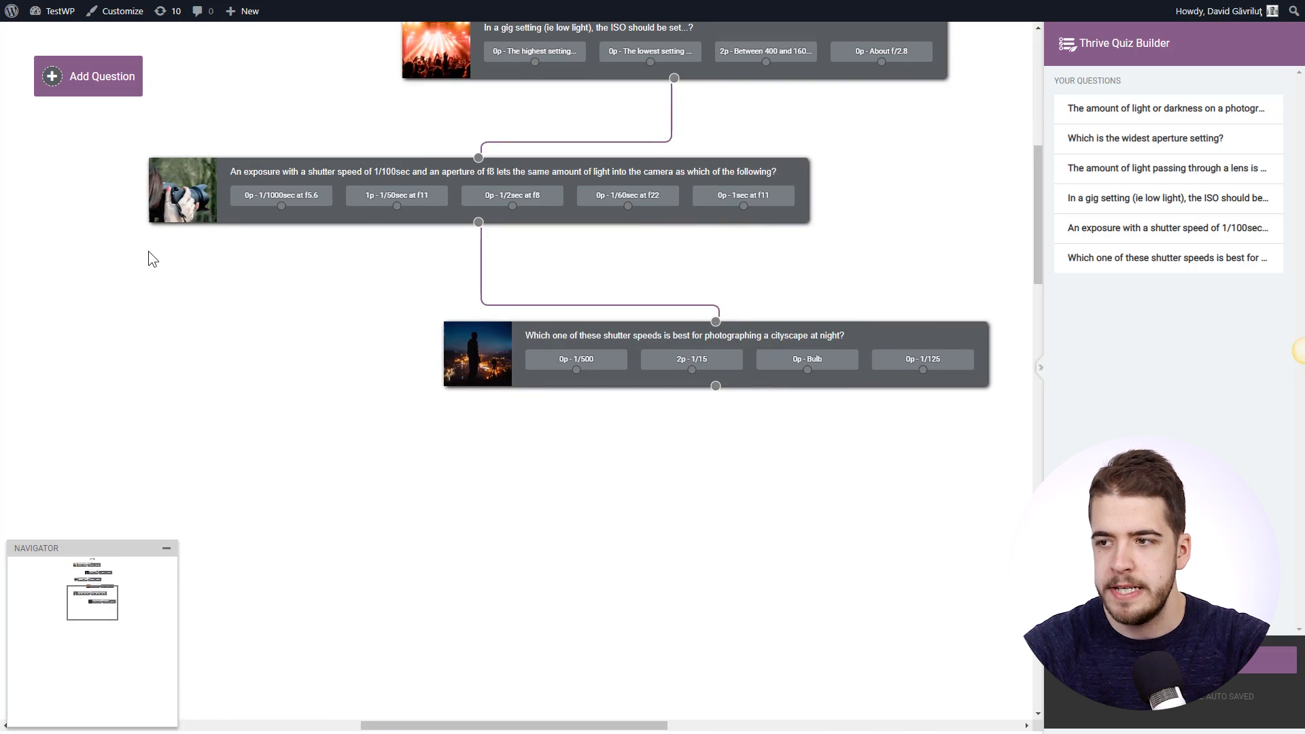
pyautogui.scroll(5, 148, 251)
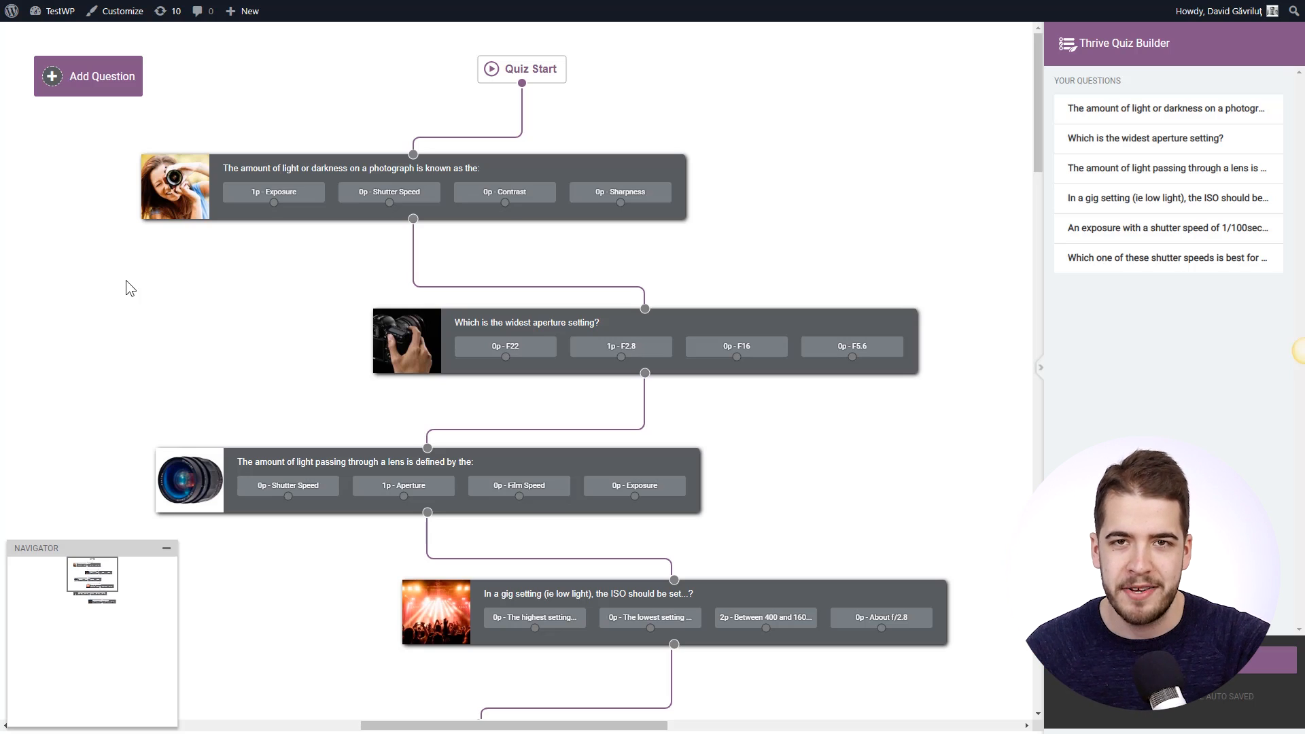
pyautogui.scroll(-6, 111, 308)
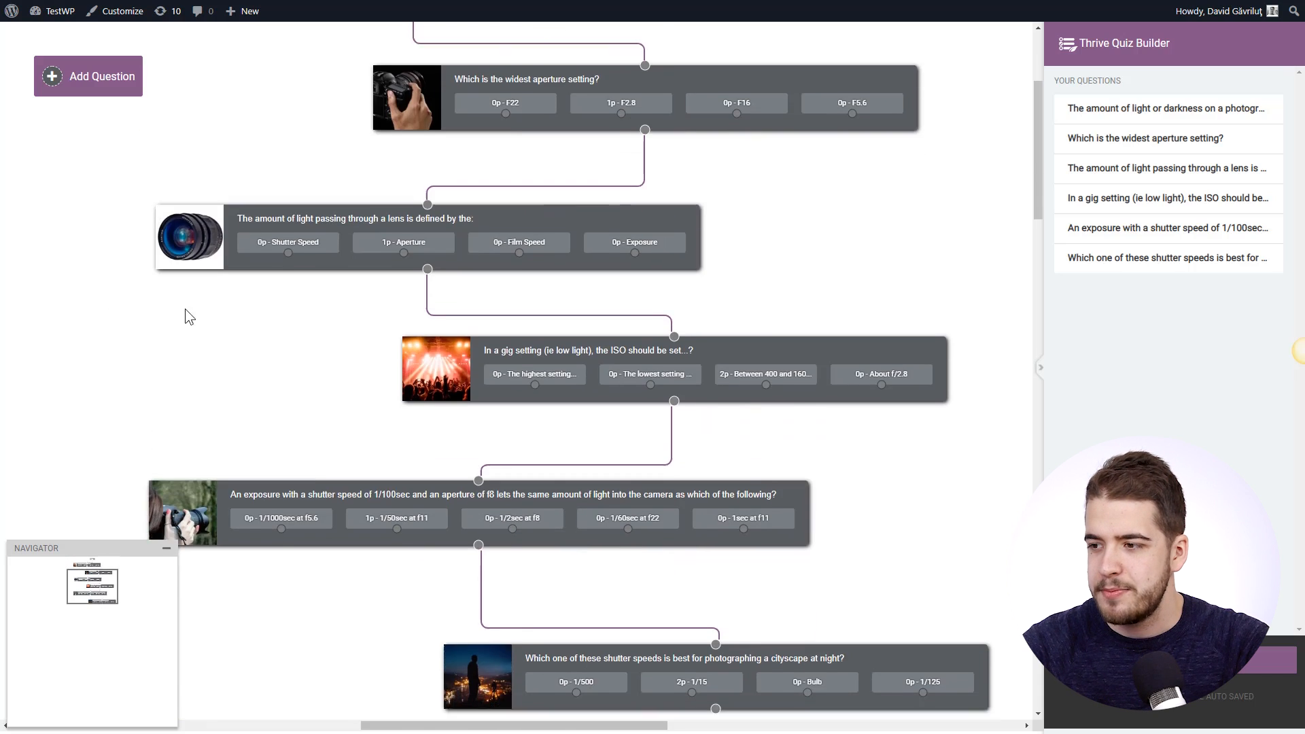
pyautogui.scroll(2, 357, 367)
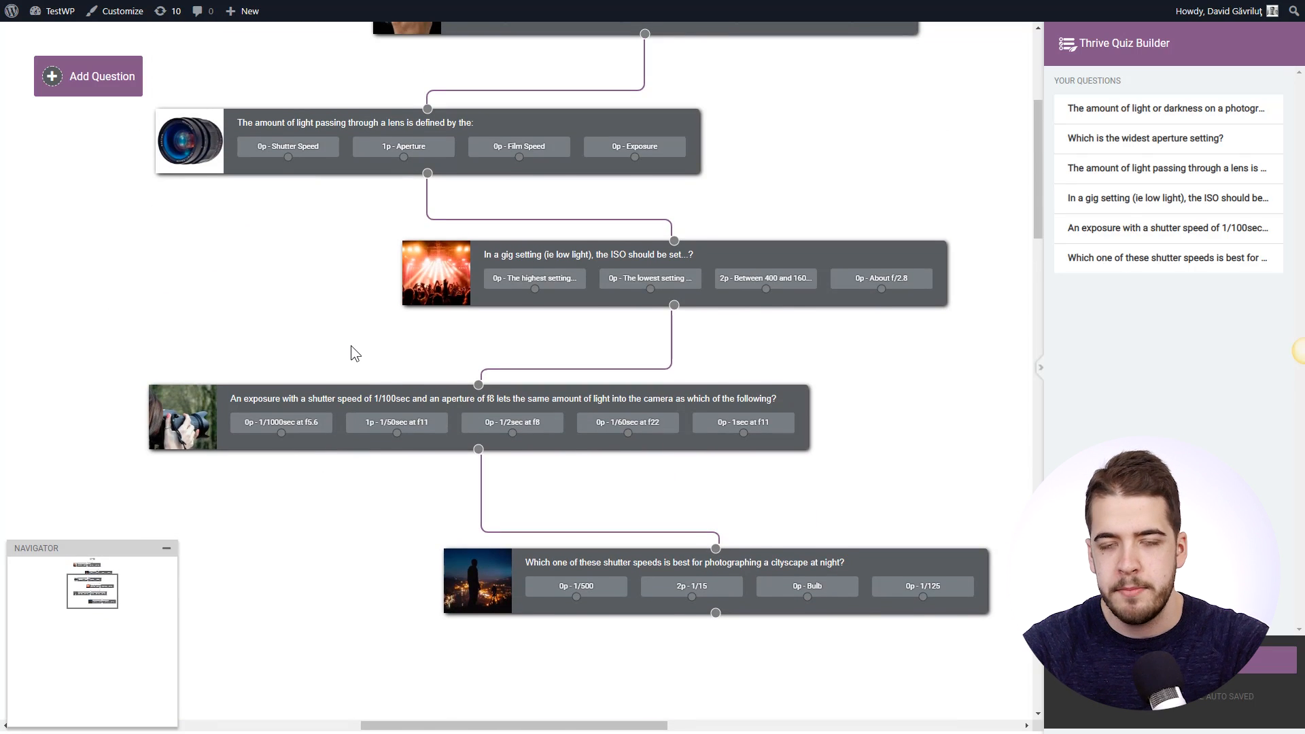
pyautogui.scroll(-1, 372, 350)
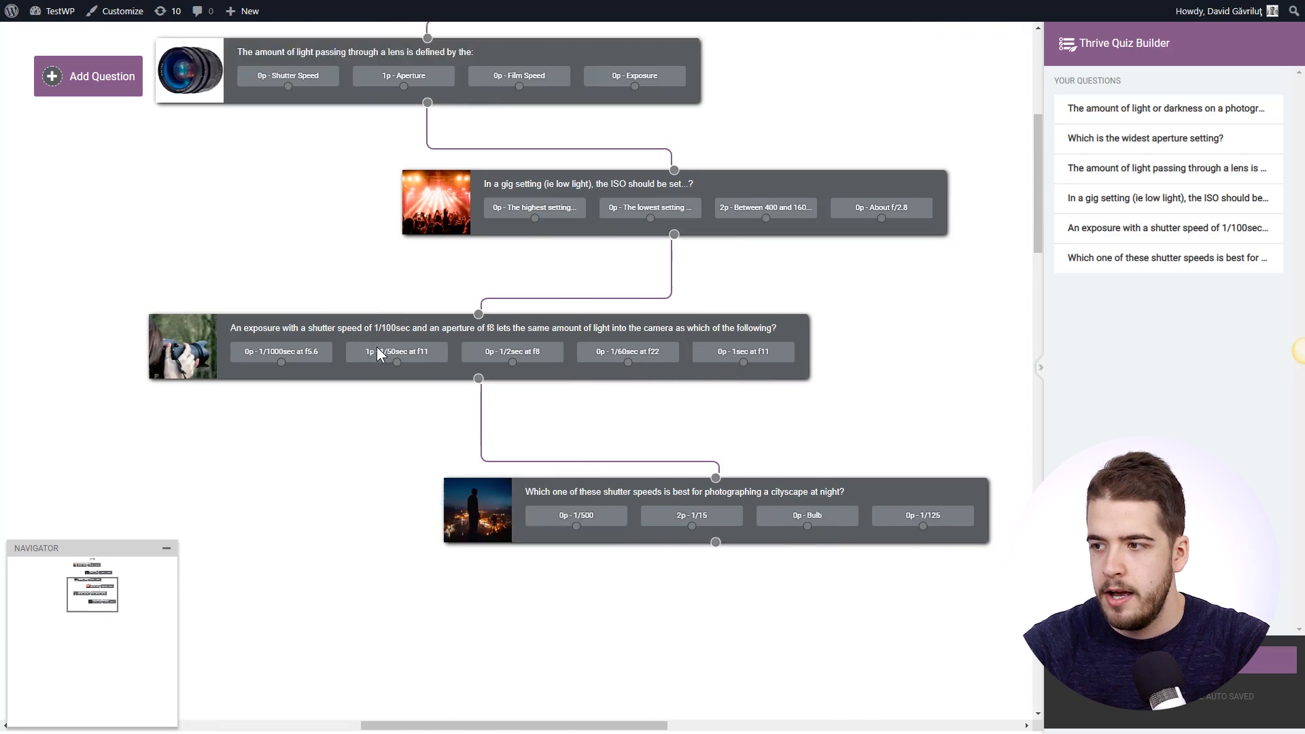
pyautogui.scroll(1, 380, 350)
pyautogui.scroll(-1, 435, 414)
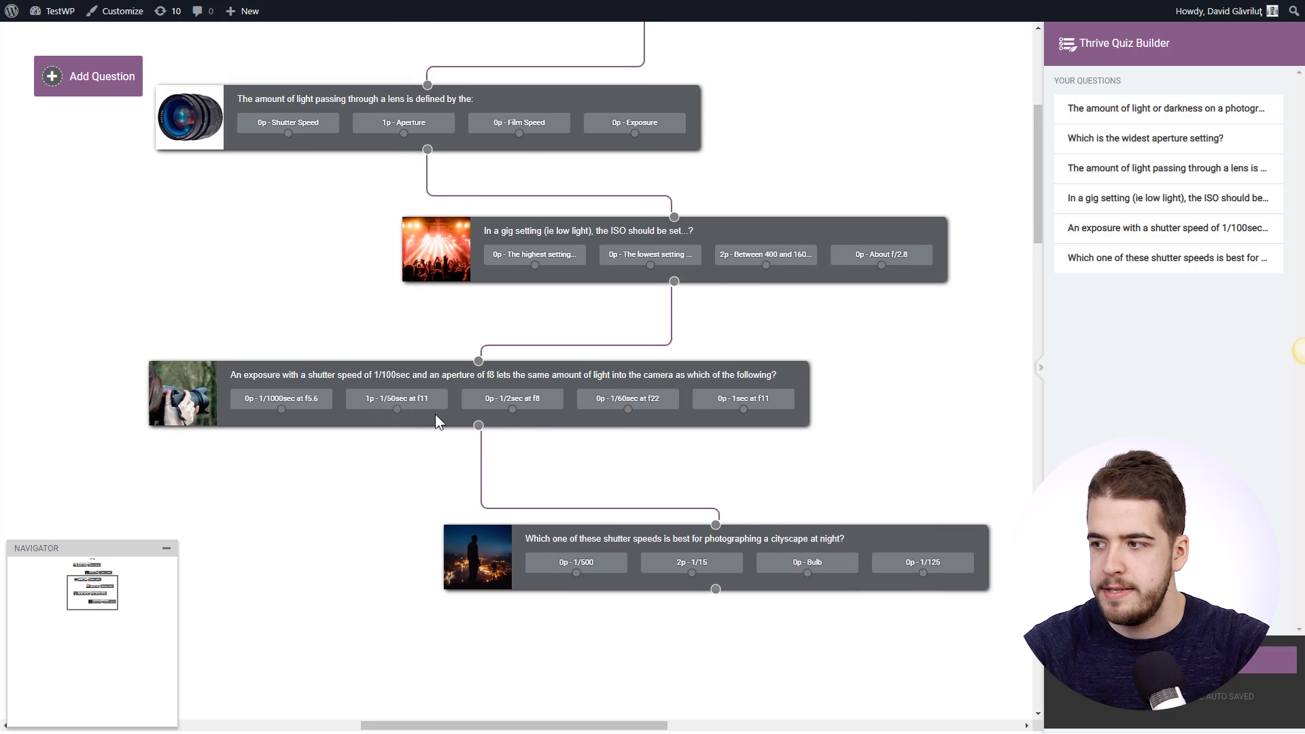
pyautogui.scroll(-1, 436, 414)
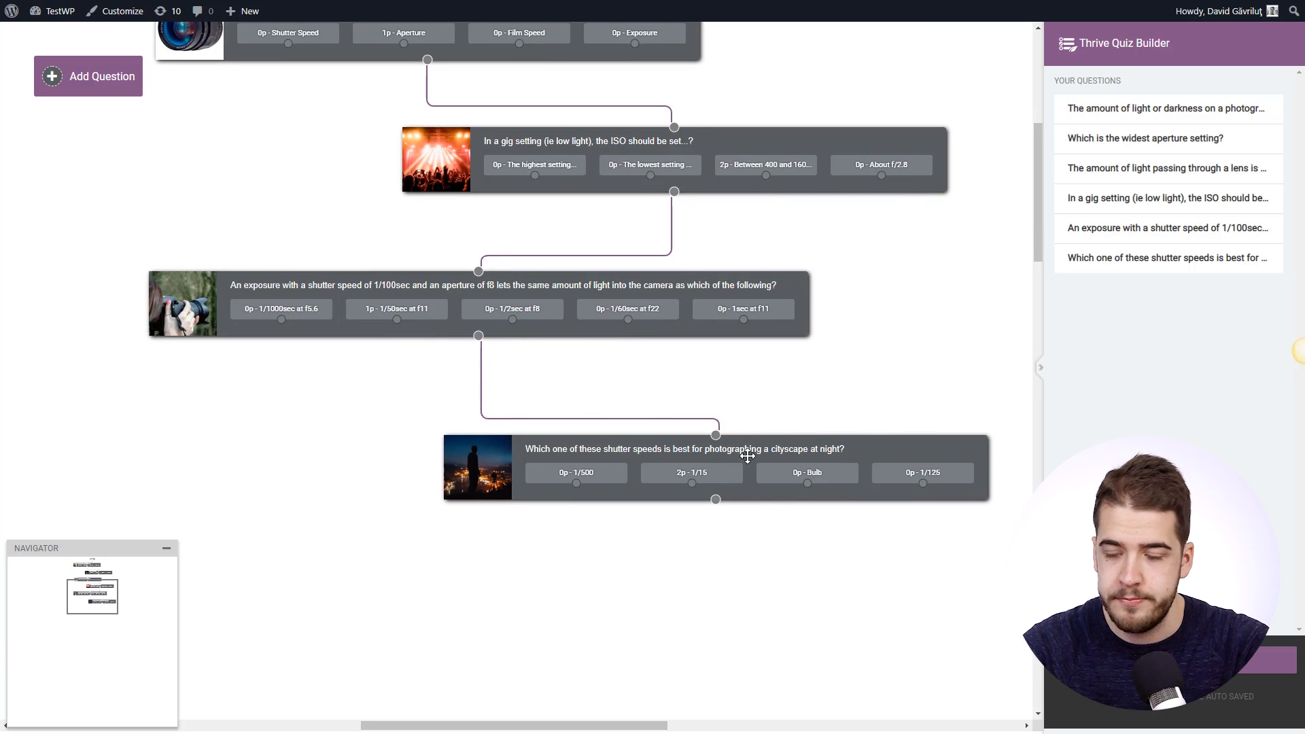
pyautogui.scroll(5, 883, 419)
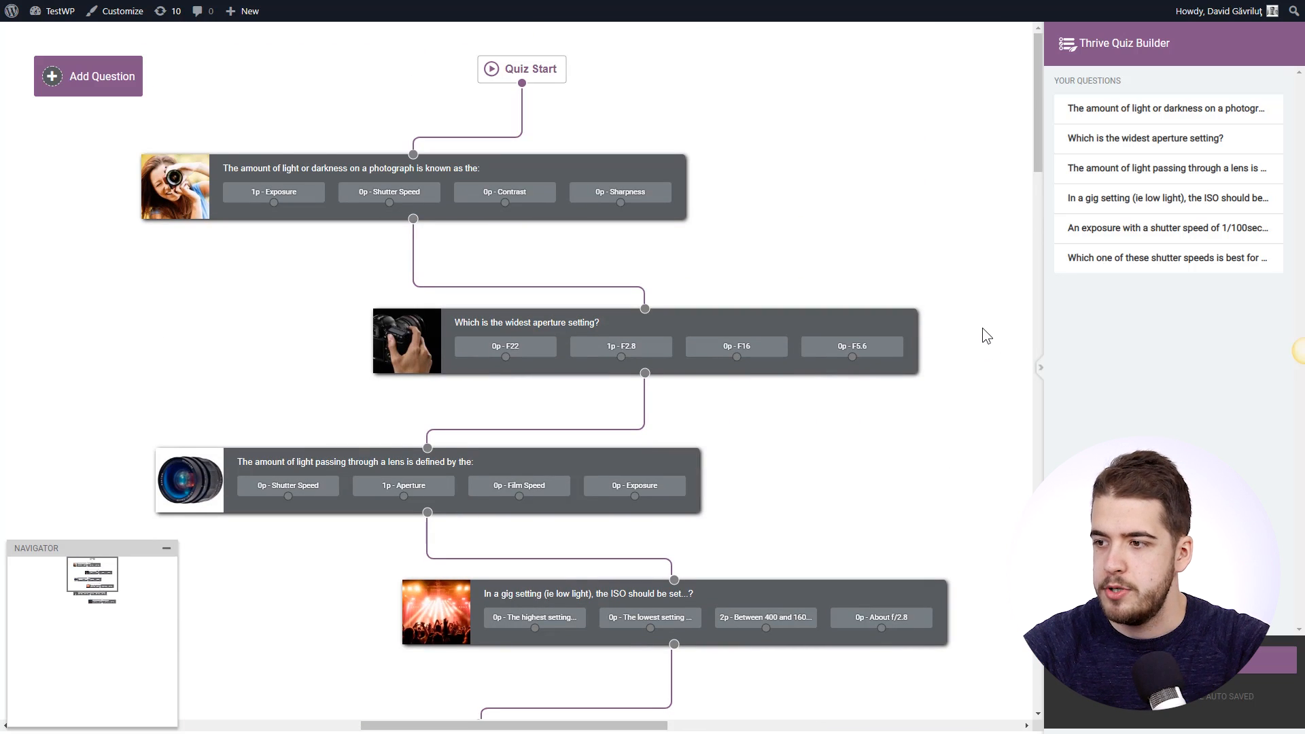
pyautogui.scroll(-4, 983, 329)
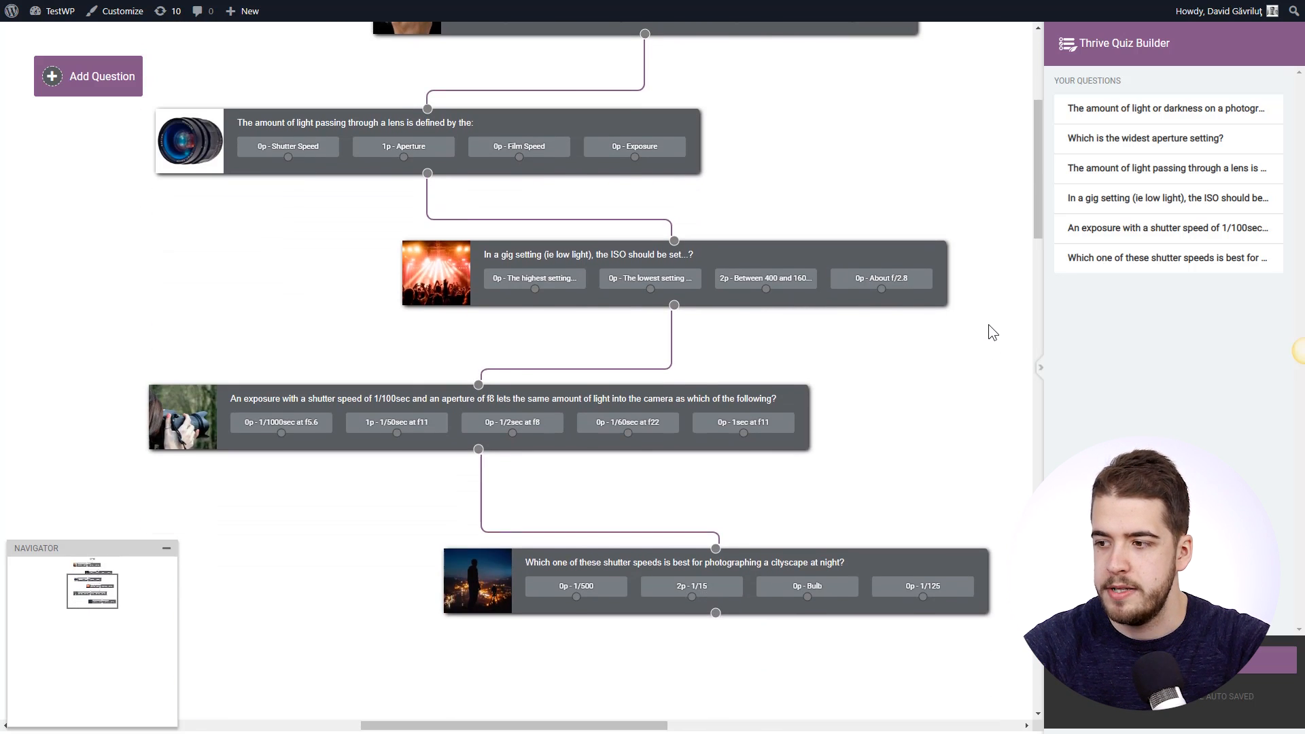
pyautogui.scroll(4, 989, 324)
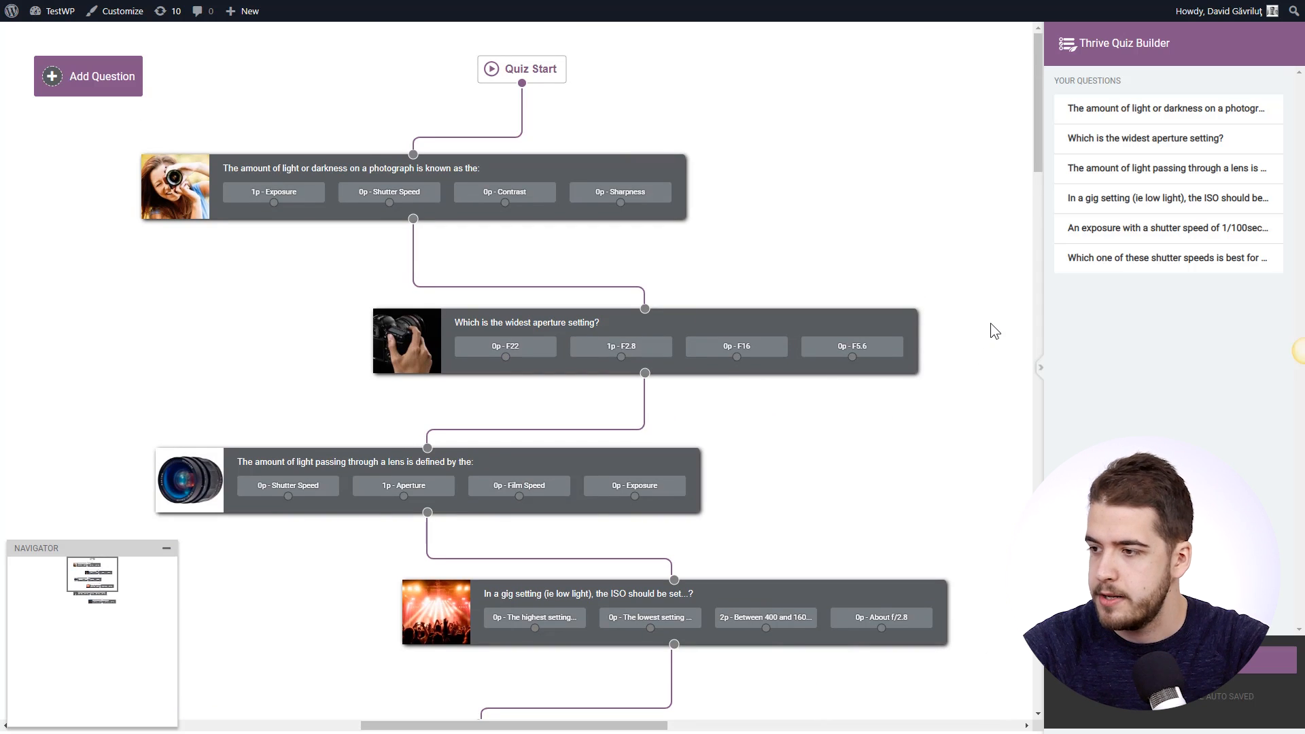
pyautogui.scroll(-2, 991, 325)
pyautogui.scroll(2, 991, 325)
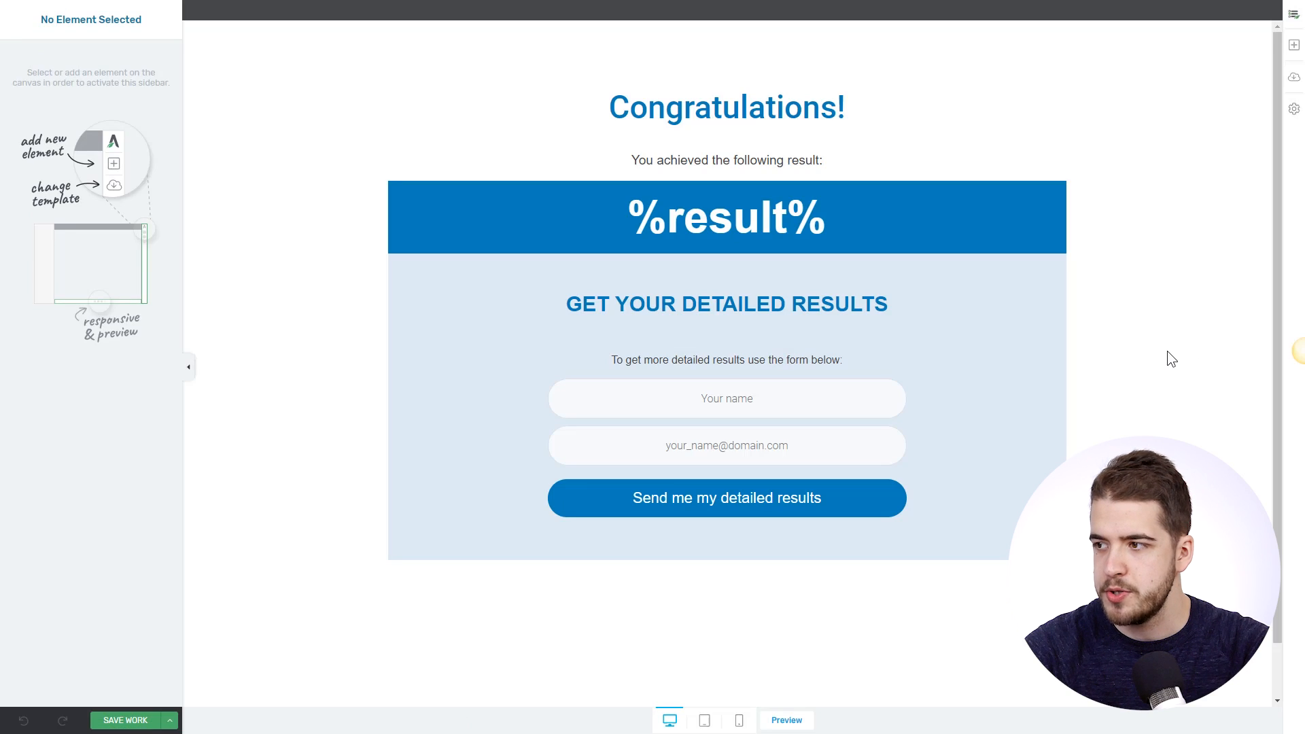
# - View the default results page templates and leave the template selection without choosing a new one
pyautogui.click(1294, 77)
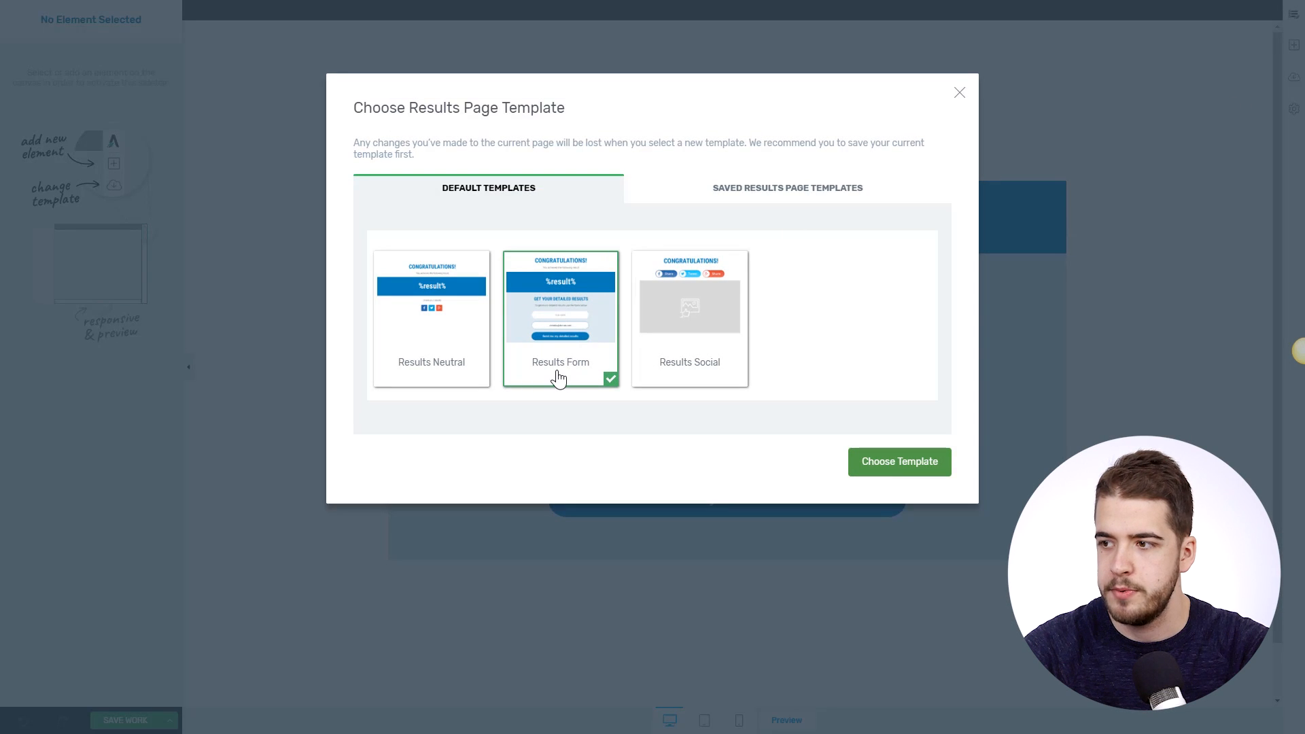
pyautogui.click(959, 93)
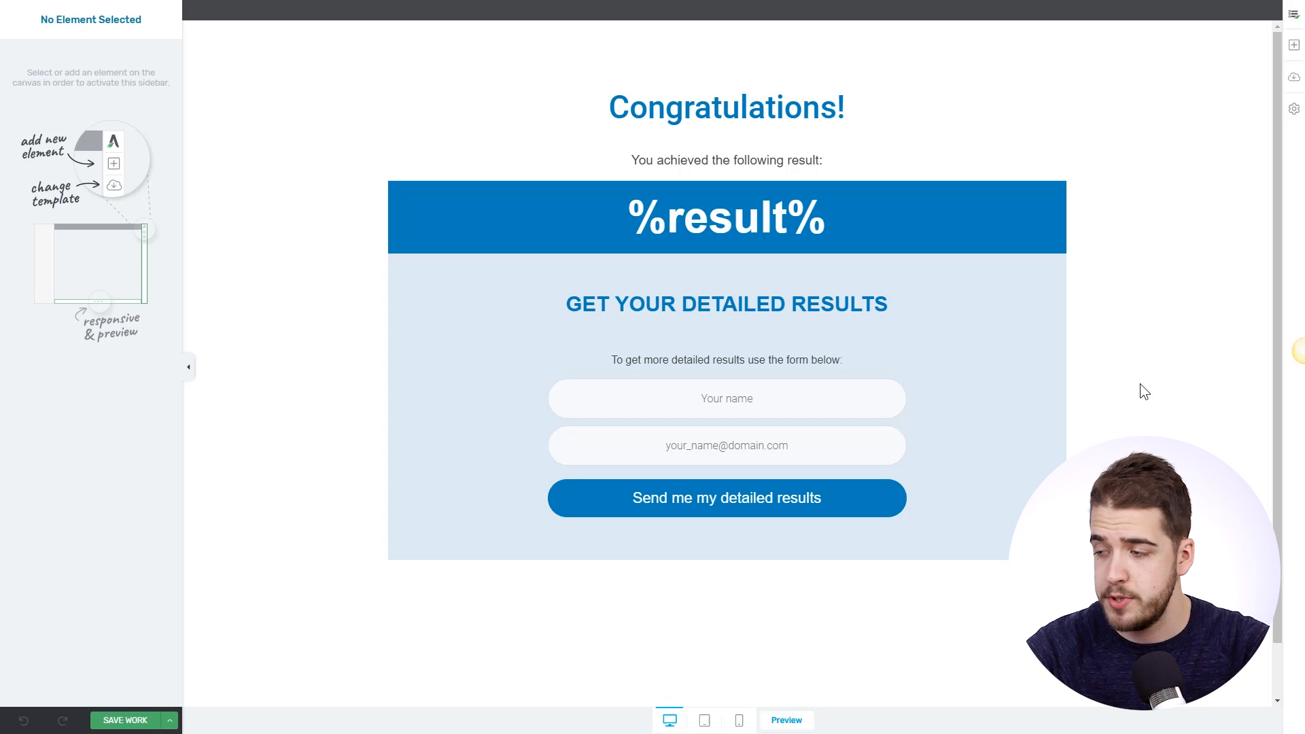
# - Add a Dynamic Content element above the Congratulations heading and split the results range into 3 equal intervals
pyautogui.click(1293, 45)
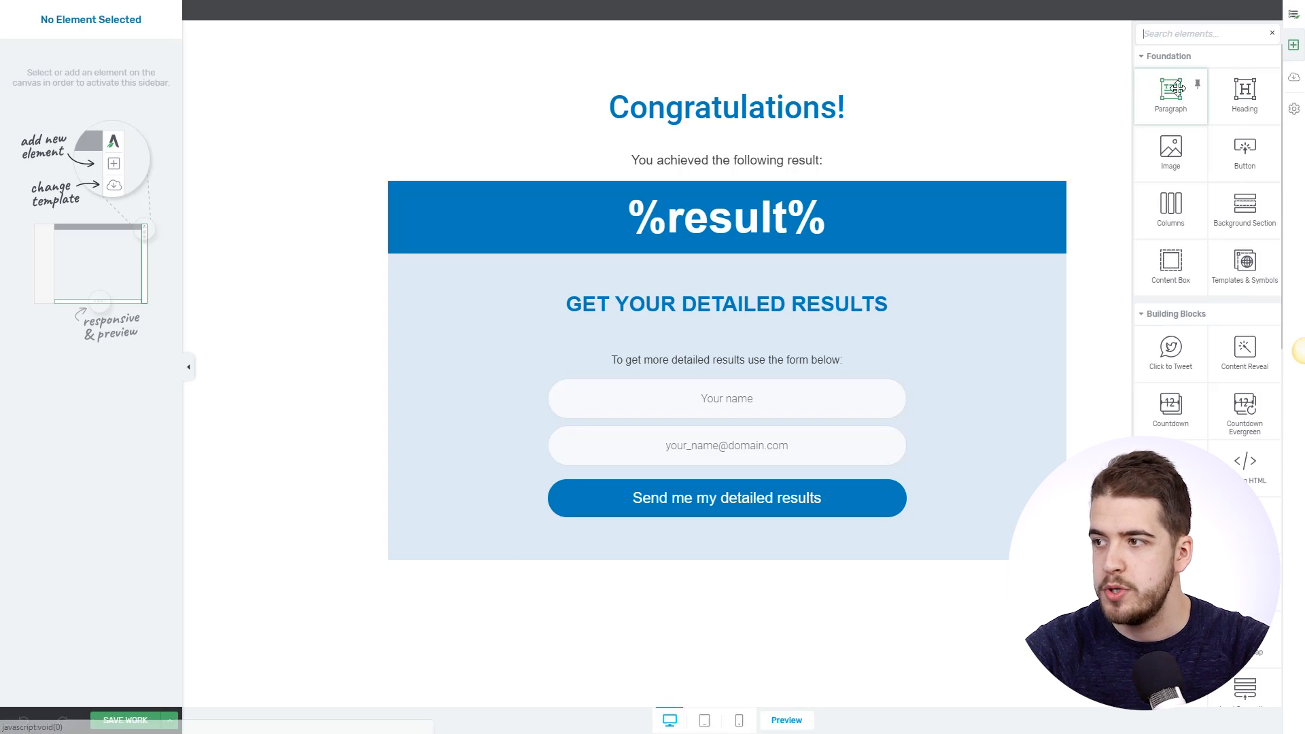
pyautogui.scroll(-8, 1162, 175)
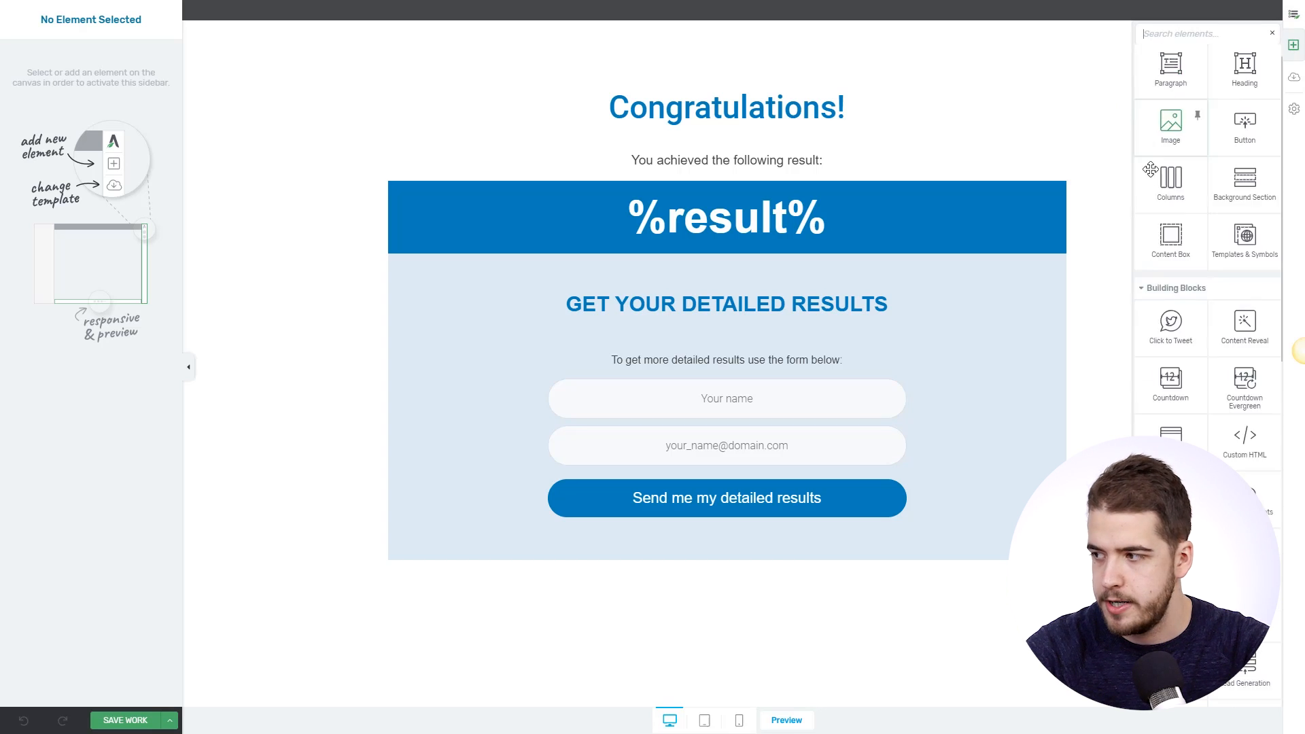
pyautogui.scroll(-1, 1164, 174)
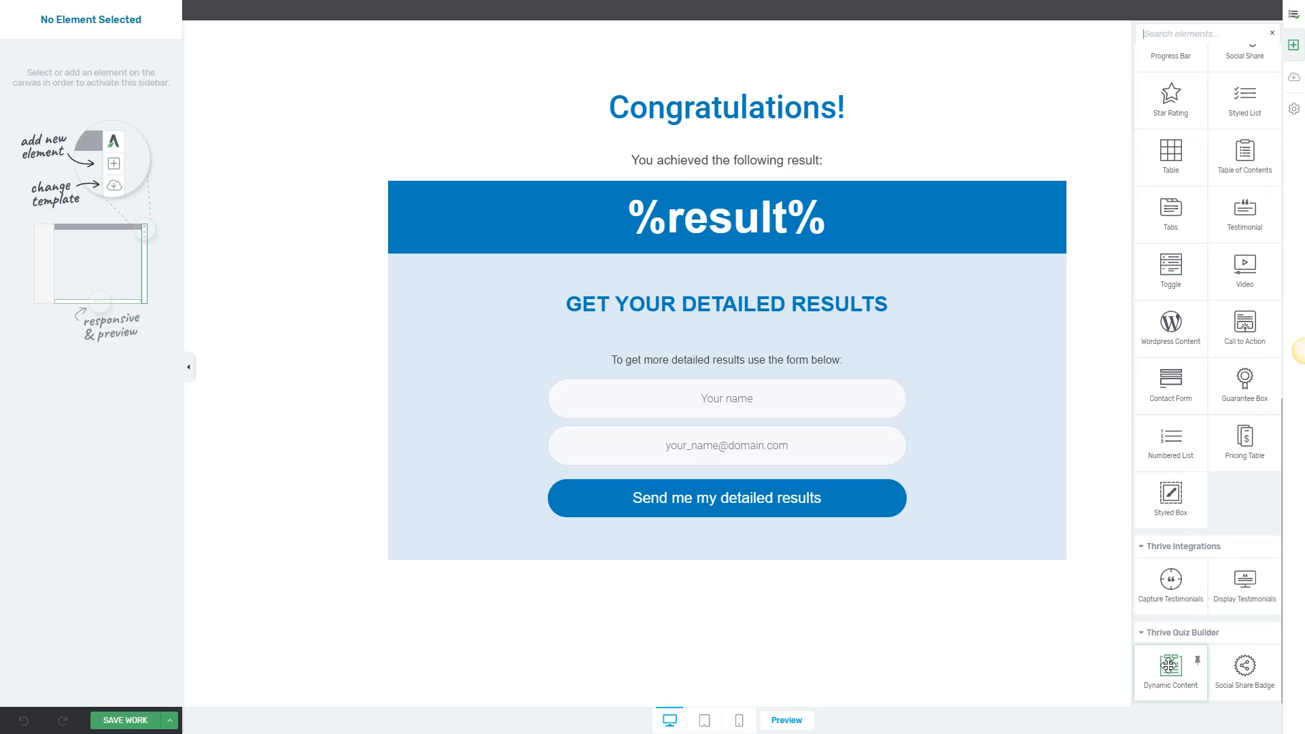
pyautogui.moveTo(1101, 597); pyautogui.dragTo(767, 83)
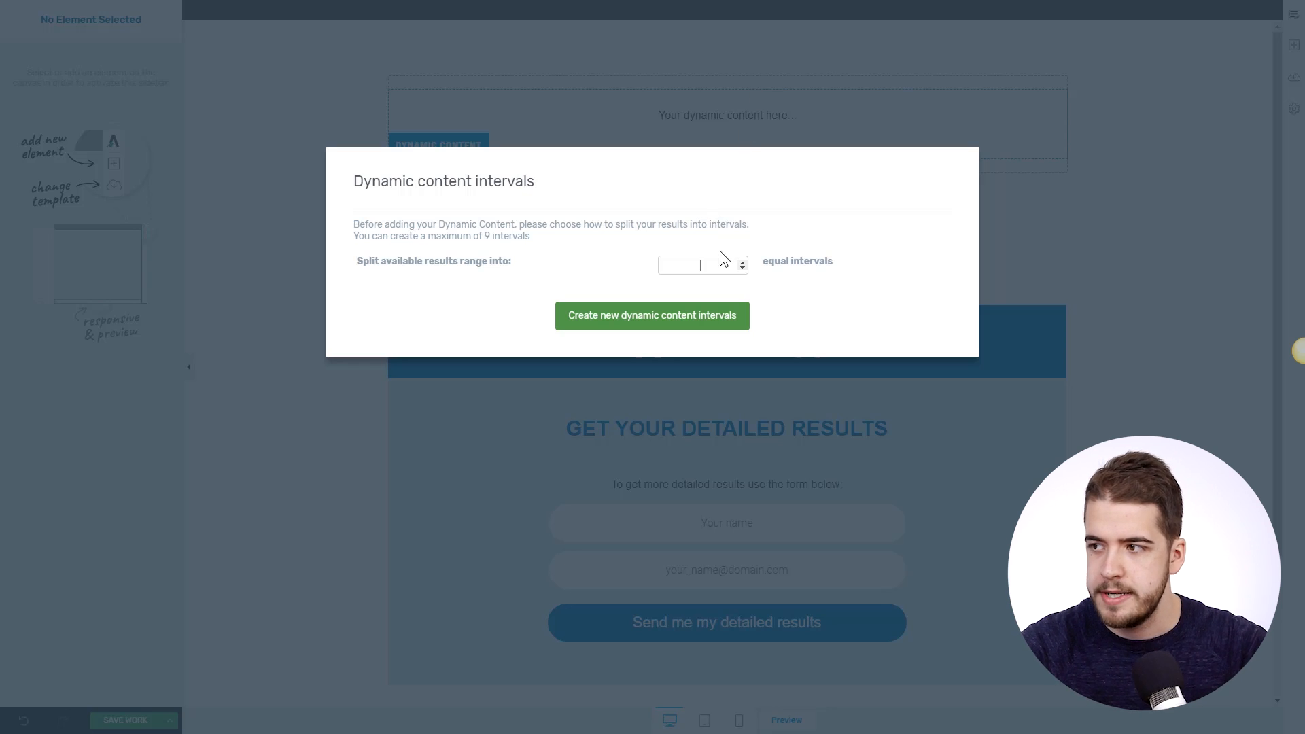
pyautogui.write('3')
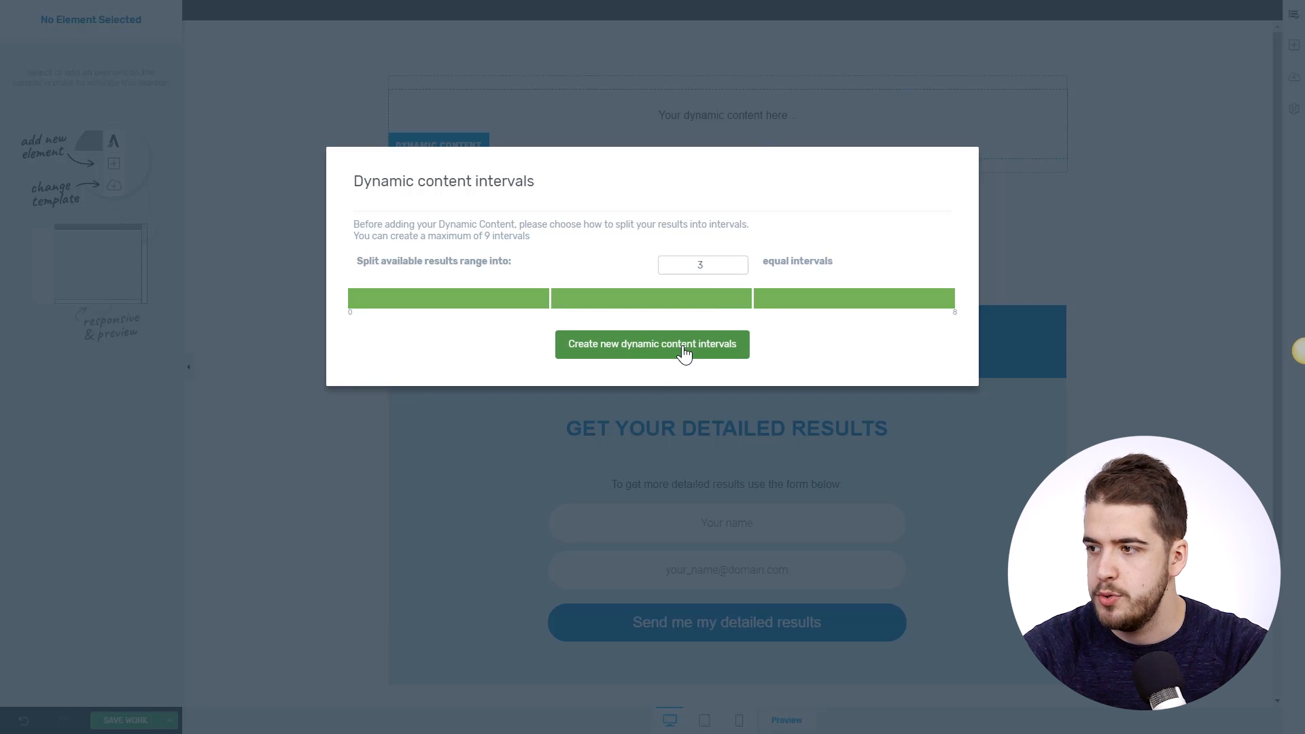
pyautogui.click(710, 360)
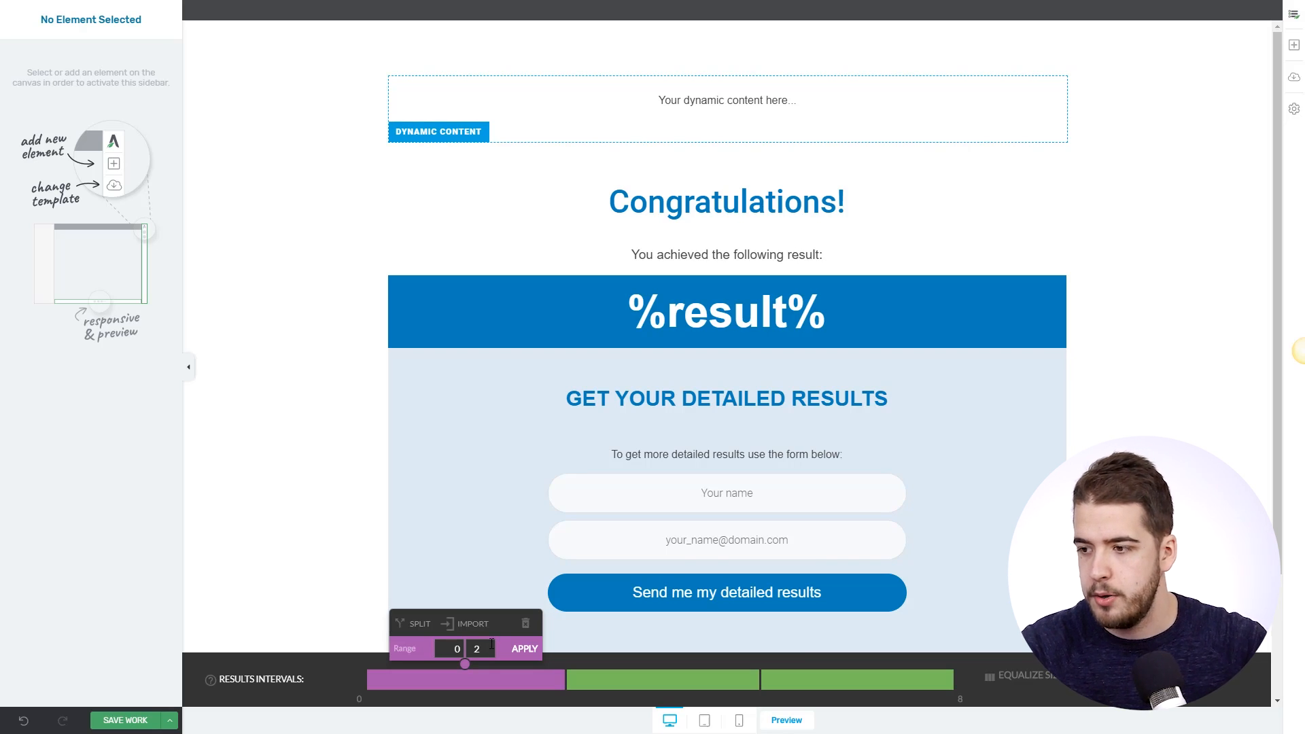
# - Set the upper limit of the first results interval to 2 and apply the range
pyautogui.doubleClick(480, 649)
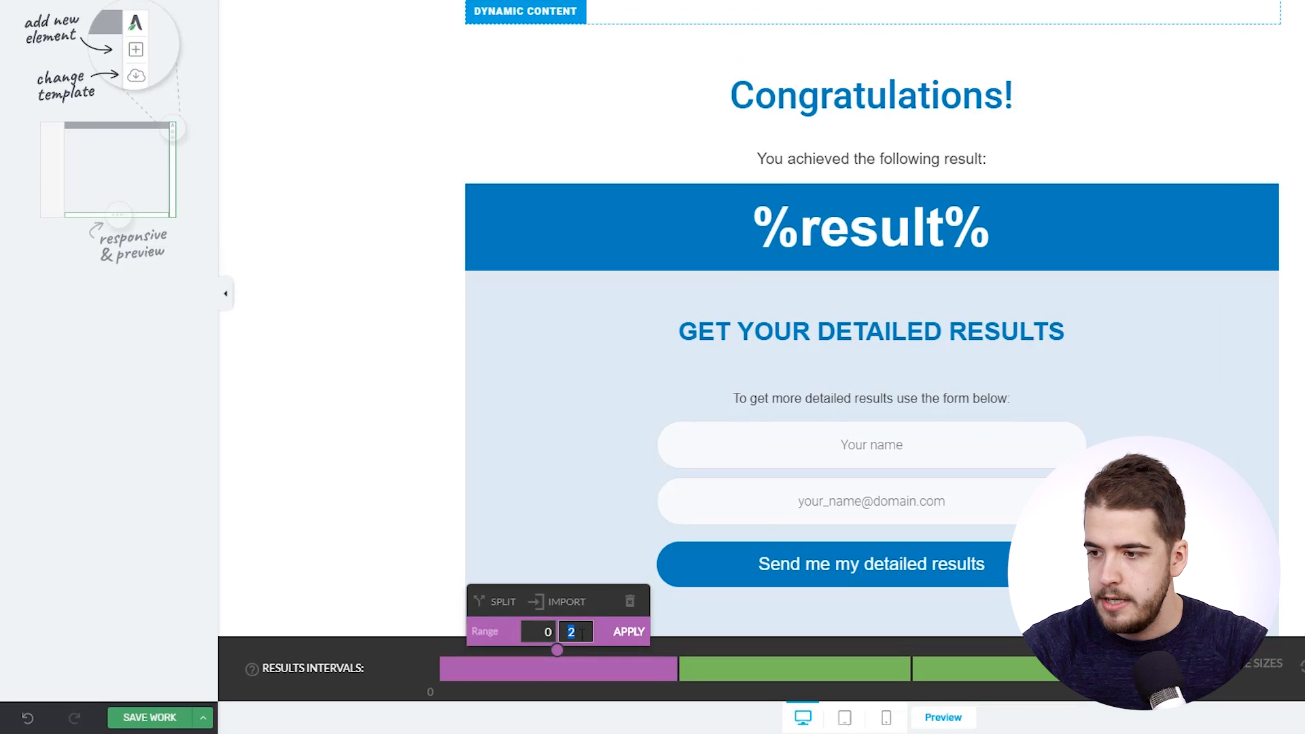
pyautogui.write('2')
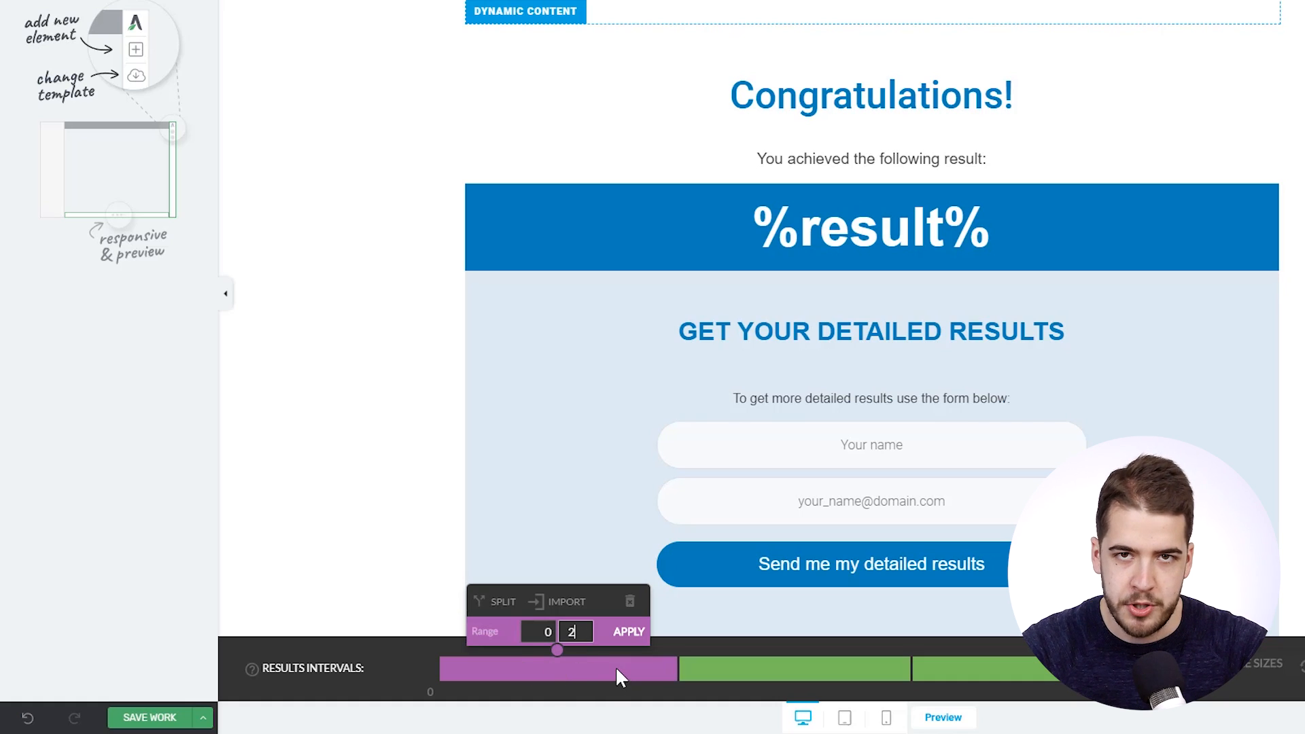
pyautogui.click(629, 631)
# - Check the score ranges of the second and third results intervals
pyautogui.click(700, 668)
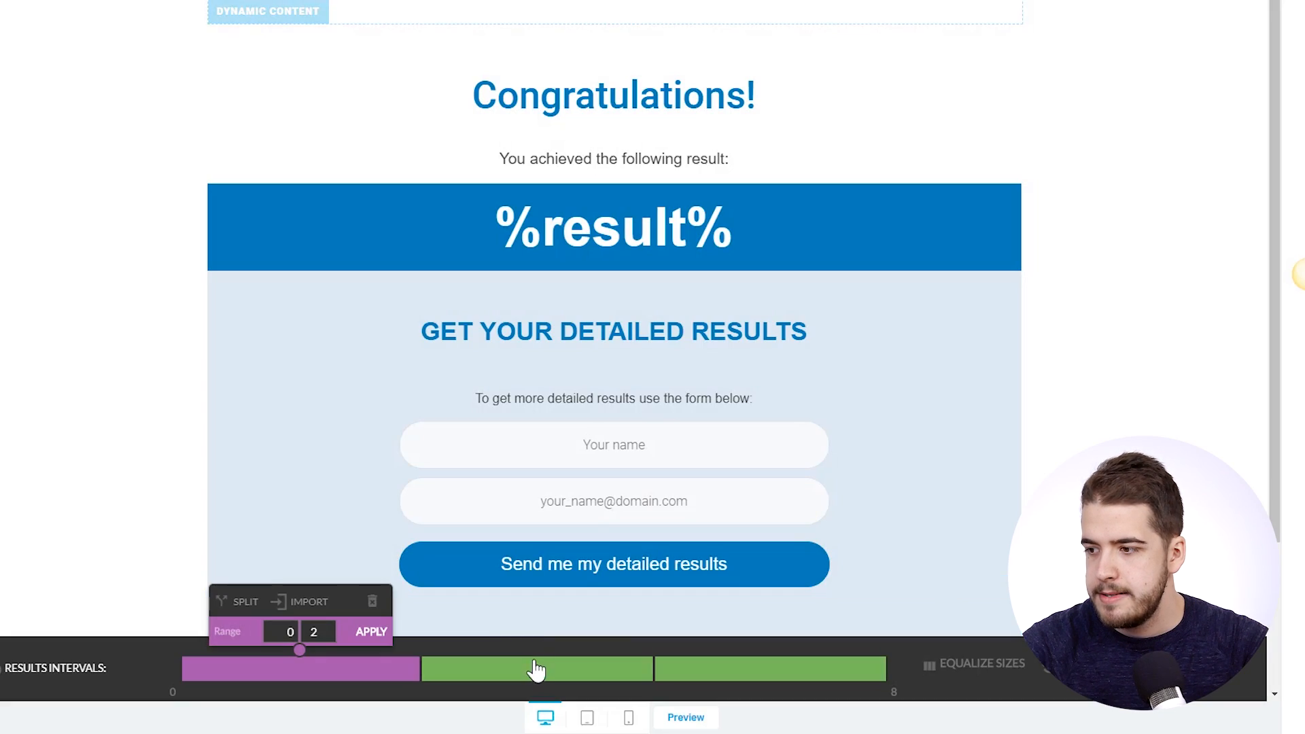
pyautogui.click(794, 668)
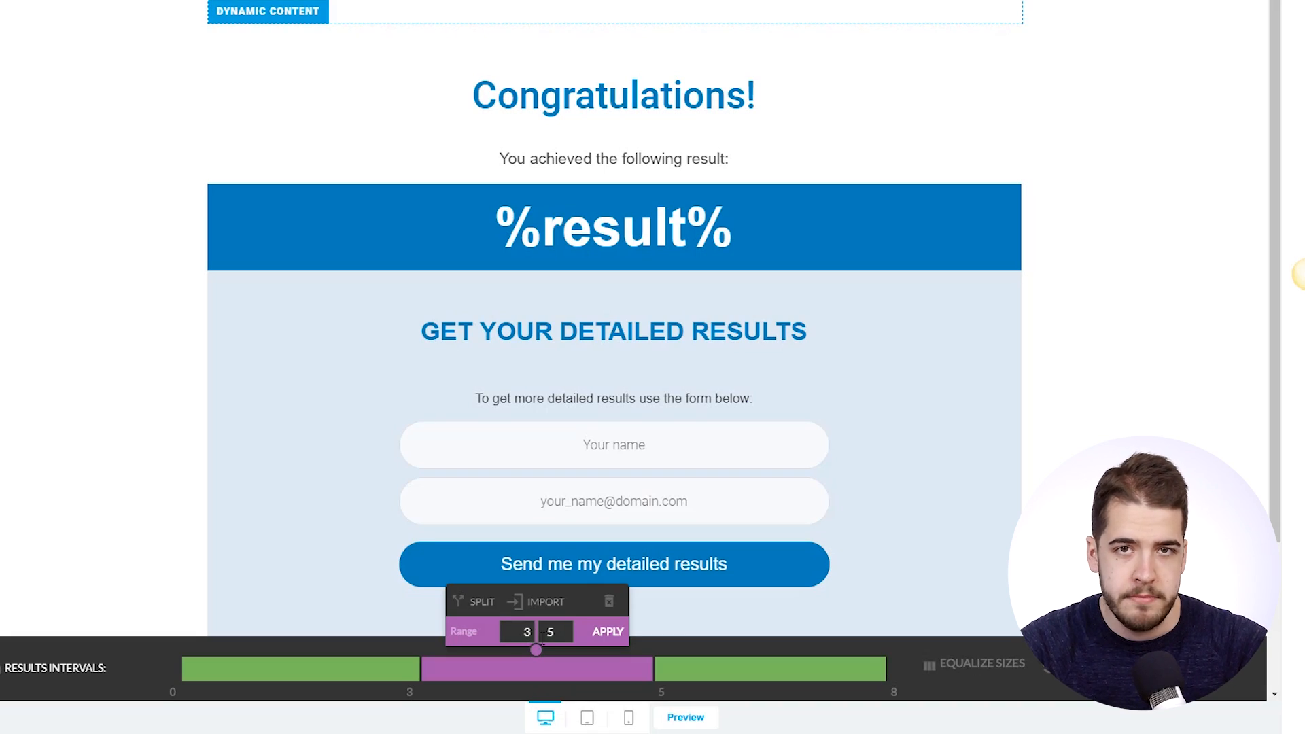
pyautogui.click(726, 673)
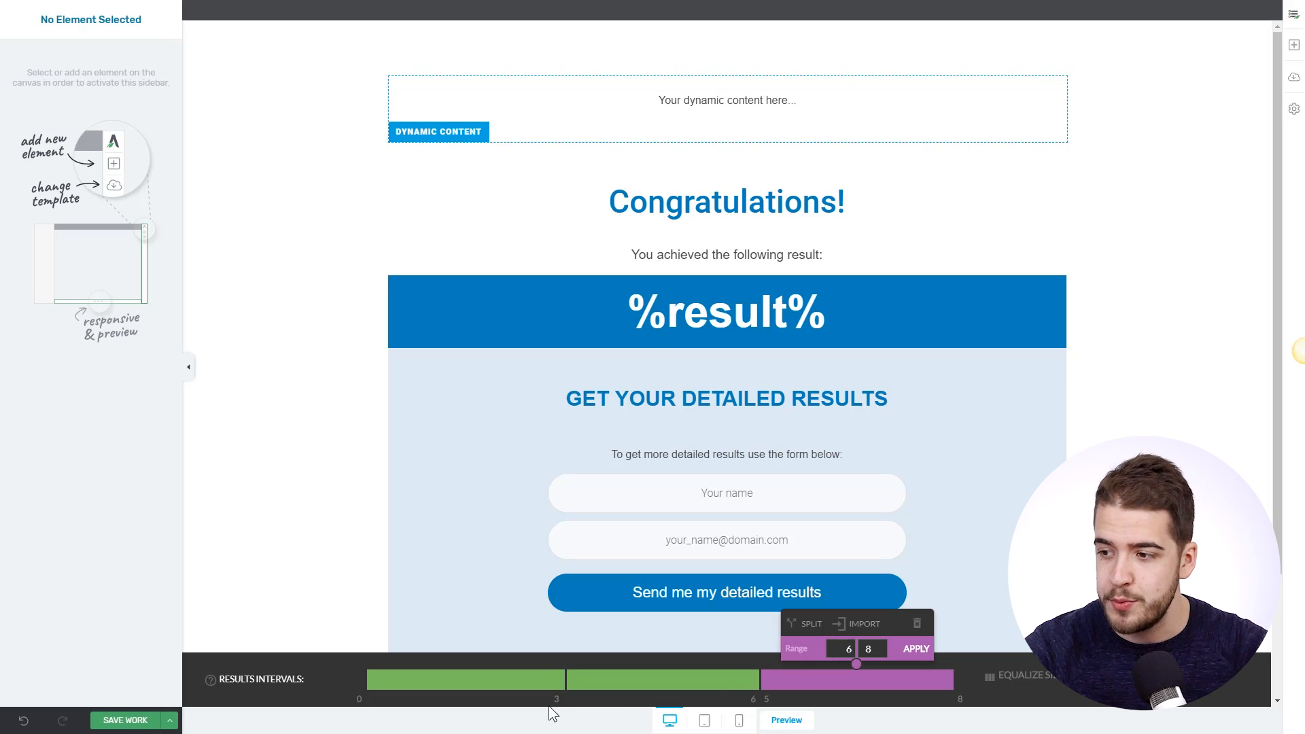
# - For the first results interval, replace the placeholder paragraph in the dynamic content area with the Congratulations heading
pyautogui.click(492, 679)
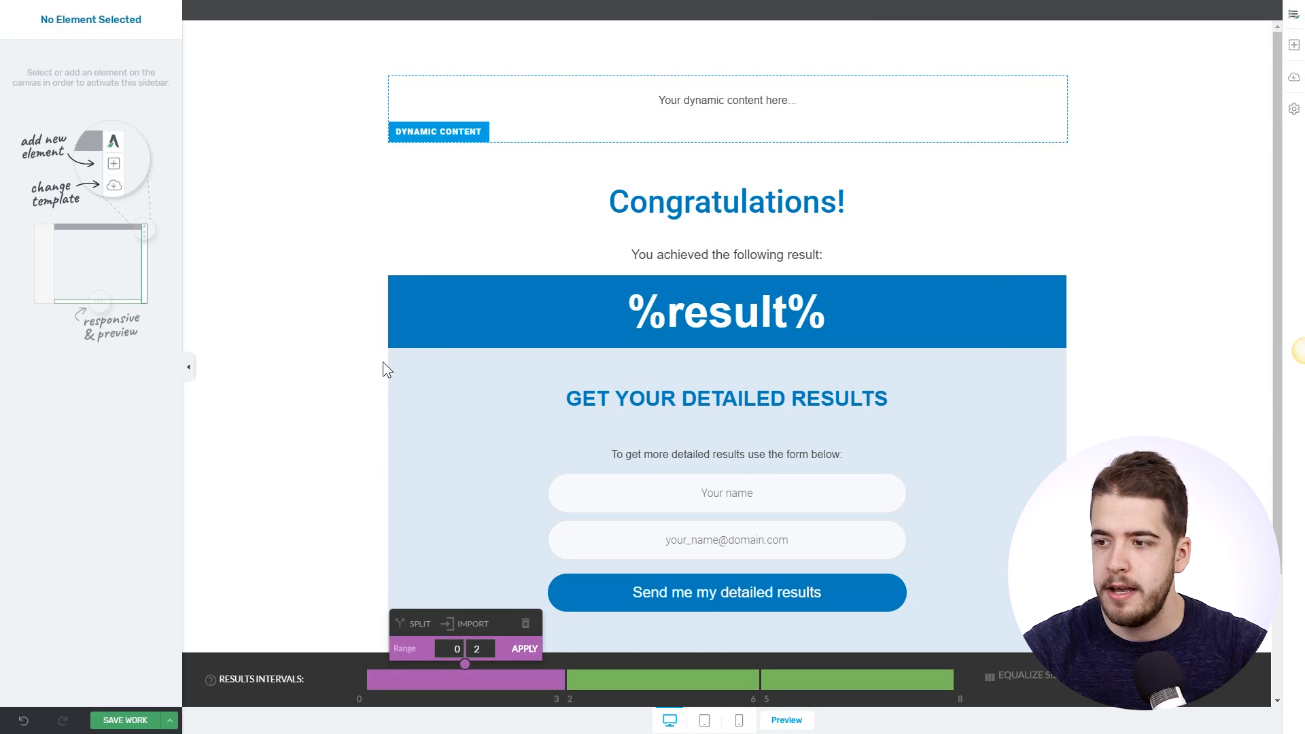
pyautogui.scroll(-2, 367, 357)
pyautogui.scroll(2, 355, 348)
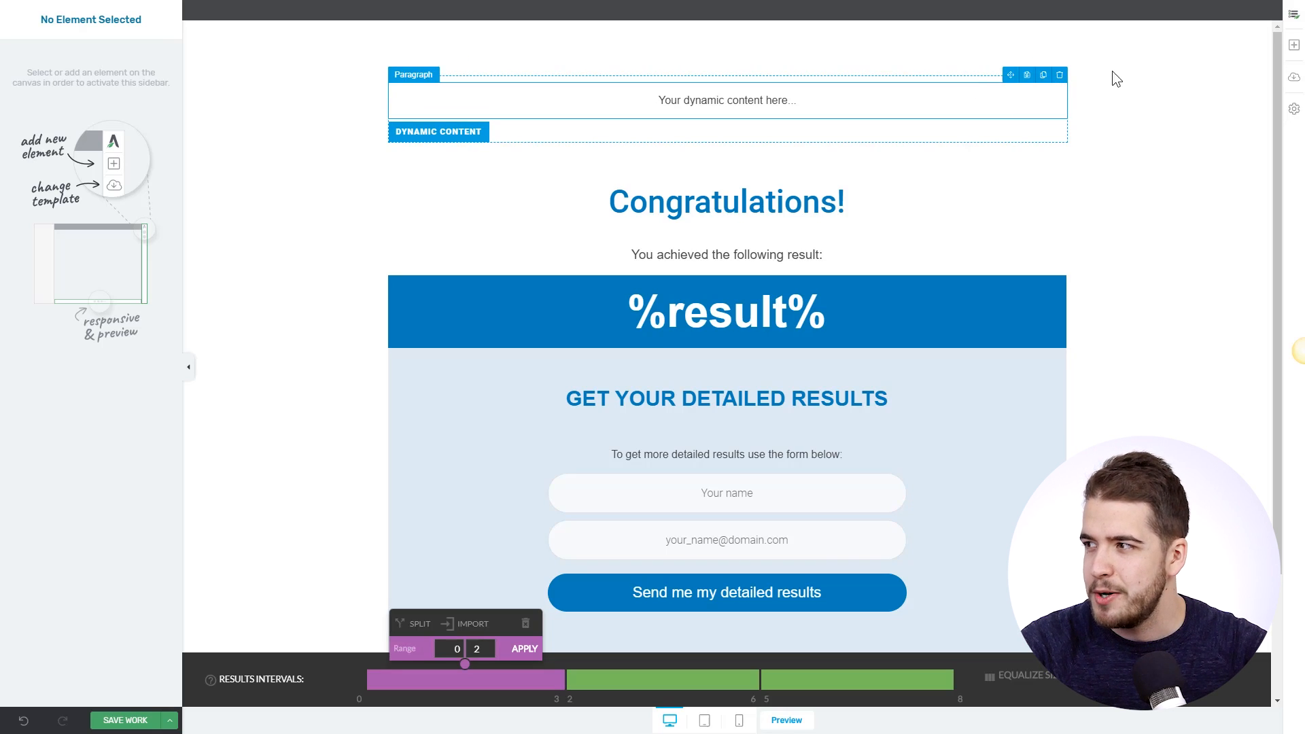
pyautogui.click(1059, 71)
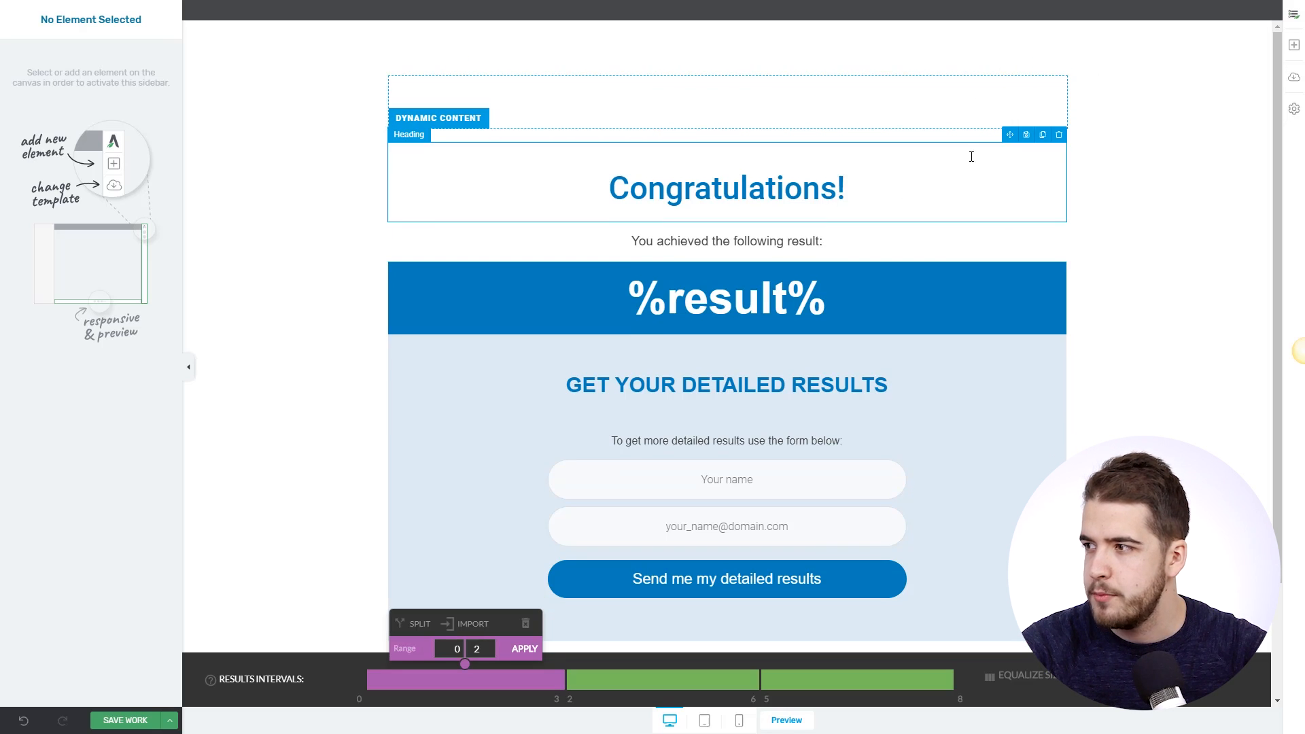
pyautogui.moveTo(1010, 135); pyautogui.dragTo(909, 106)
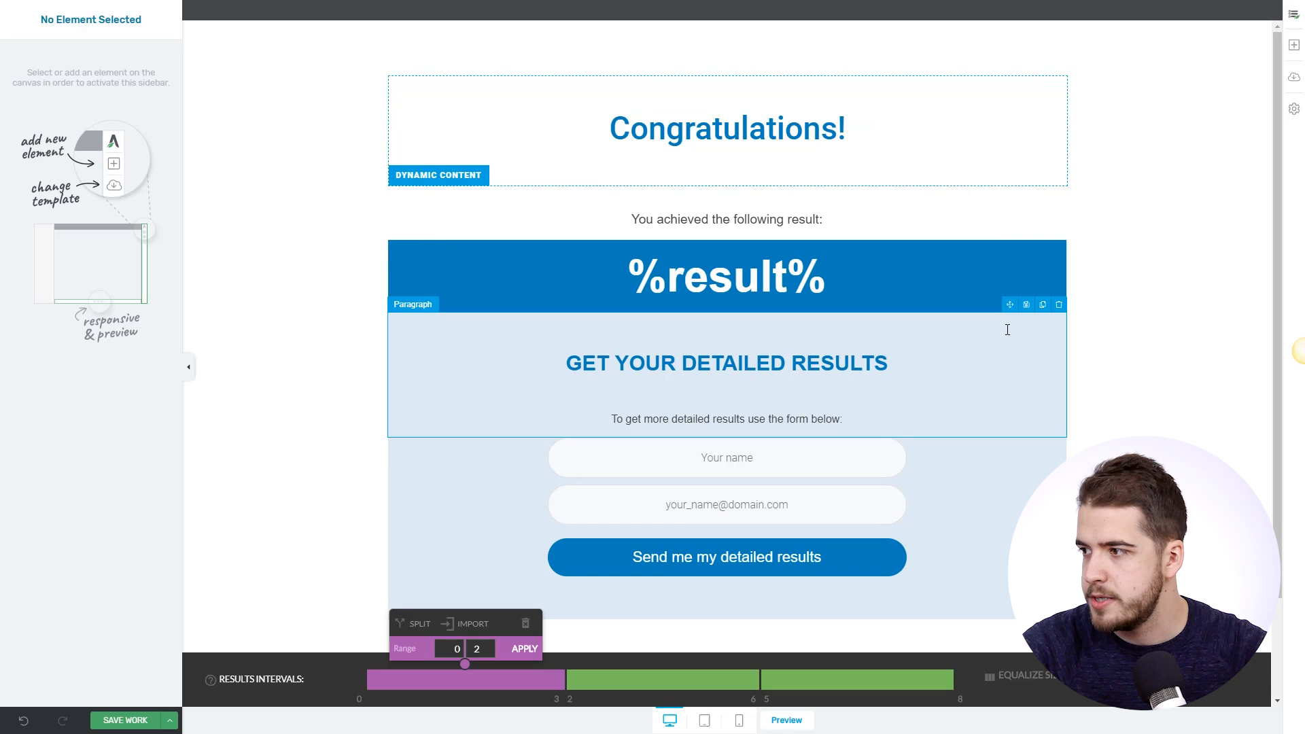
# - Move the content box with the detailed results form into the dynamic content area, below the Congratulations heading
pyautogui.click(1031, 489)
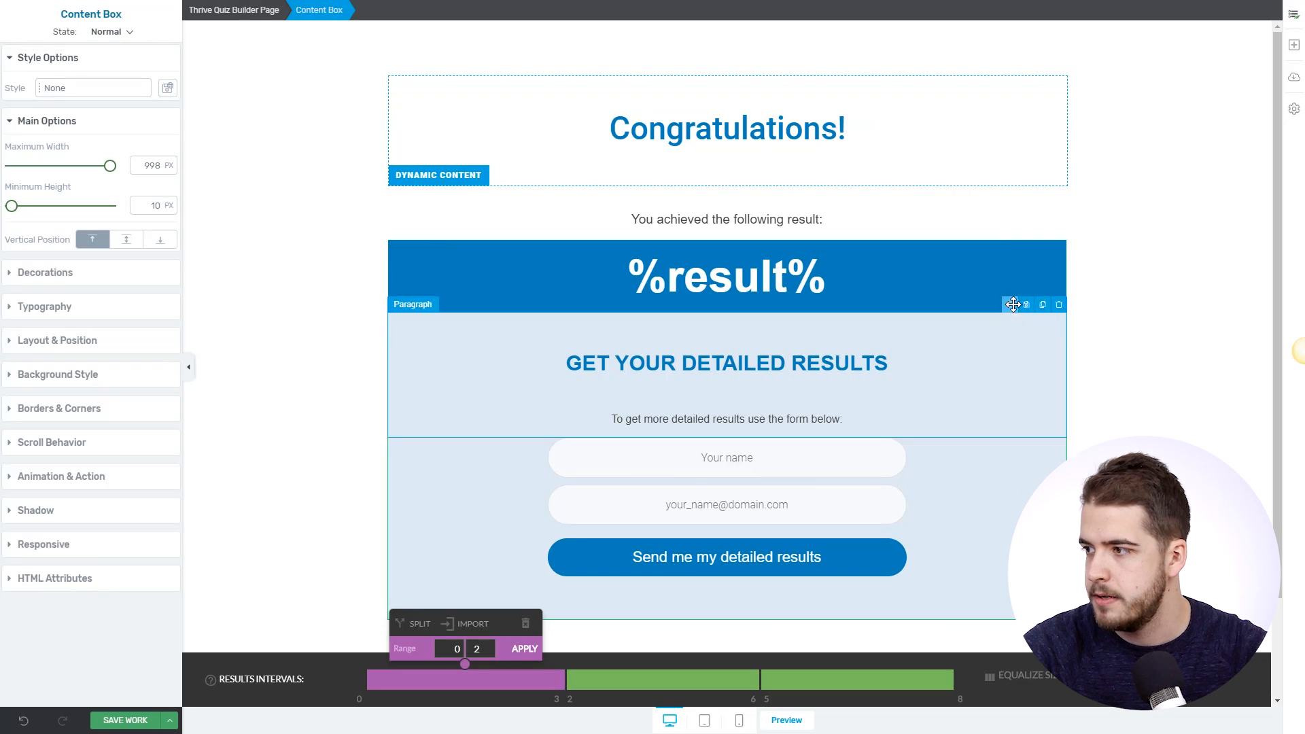
pyautogui.moveTo(1011, 304); pyautogui.dragTo(786, 147)
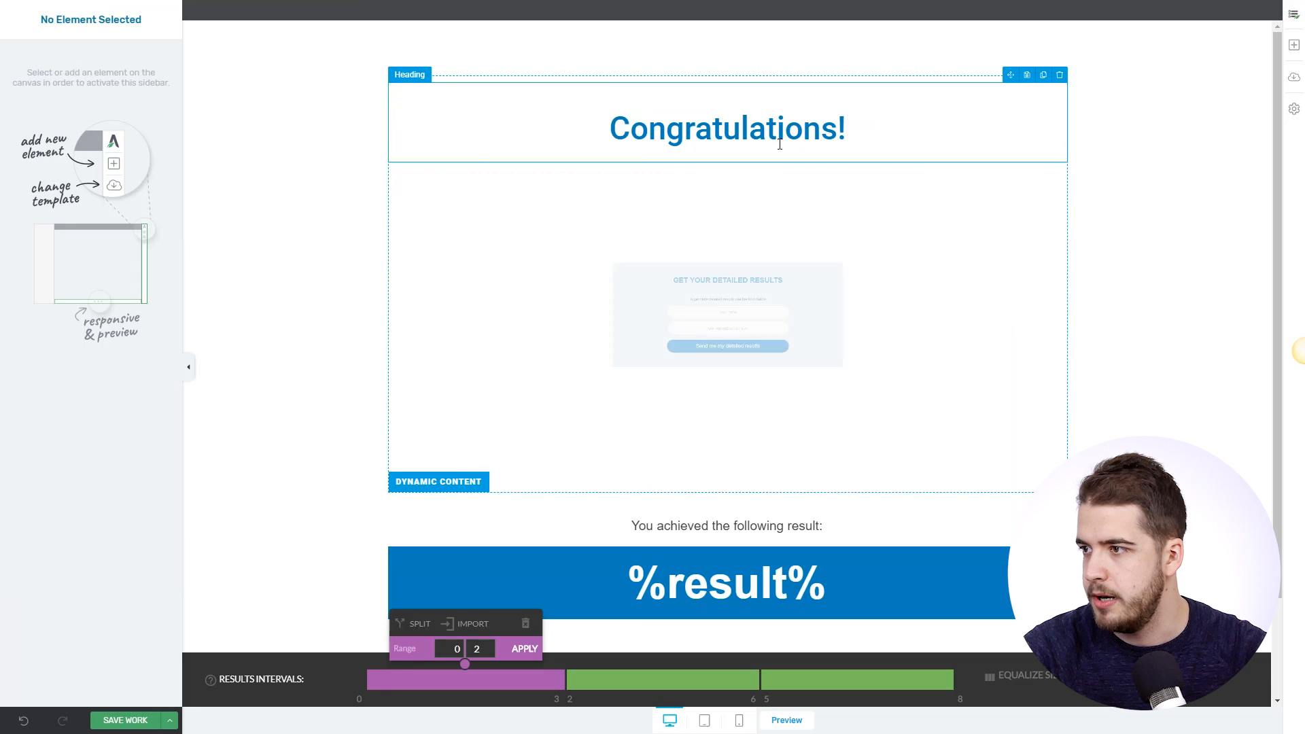
pyautogui.scroll(-2, 1100, 316)
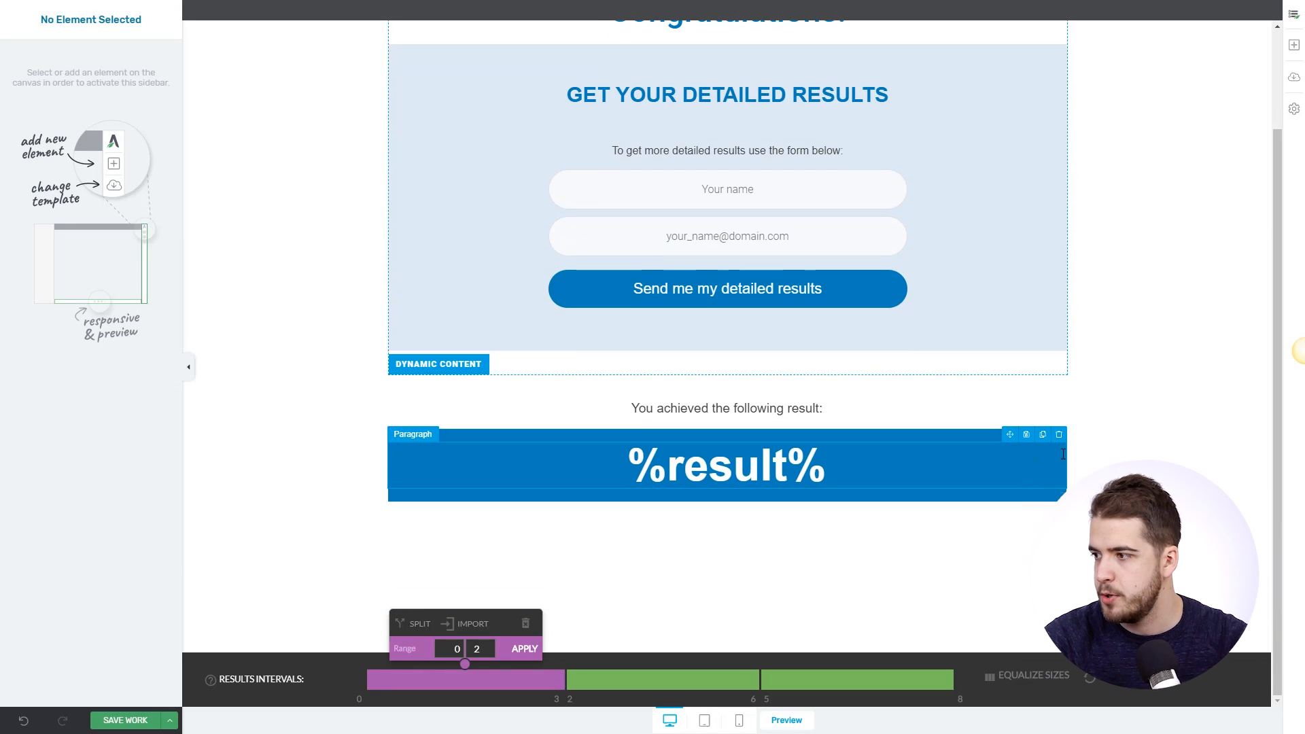
# - Delete the leftover elements below the dynamic content area, including the %result% text and its blue box, and the empty paragraph under the form
pyautogui.click(1059, 432)
pyautogui.click(1059, 414)
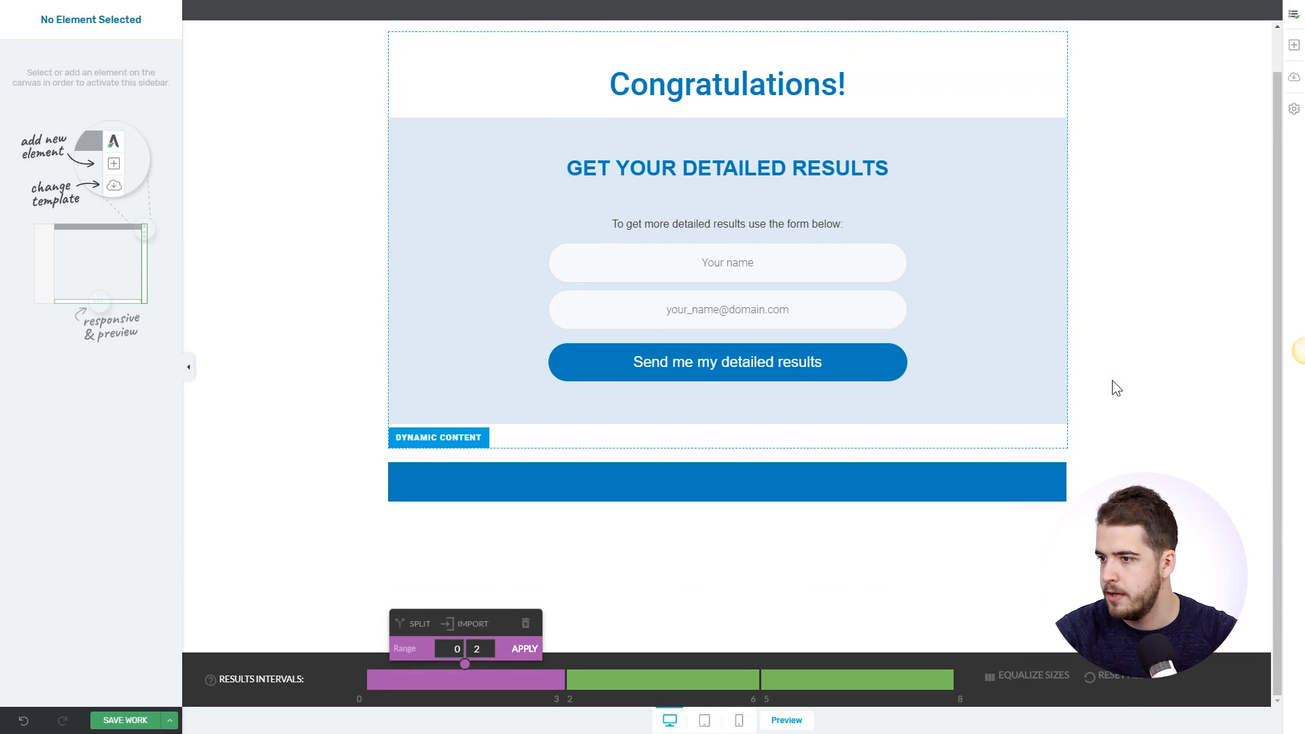
pyautogui.click(1059, 452)
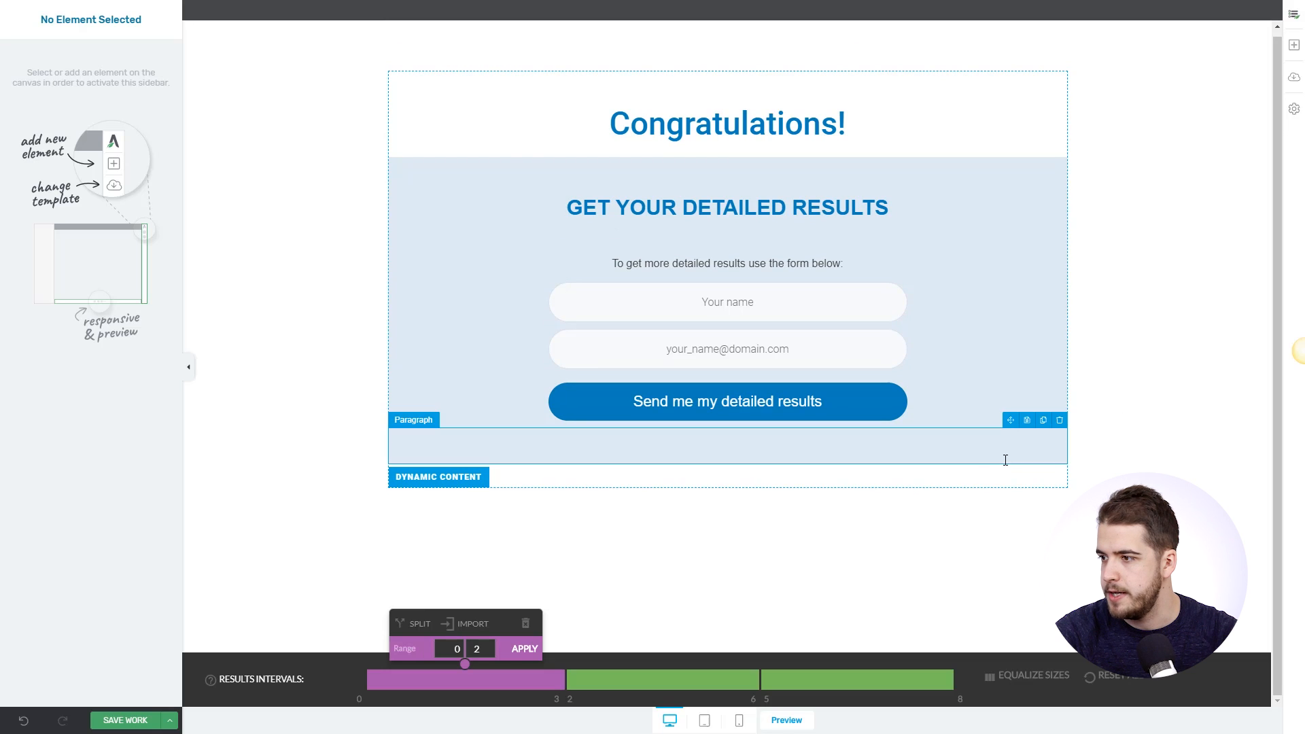
pyautogui.click(1059, 422)
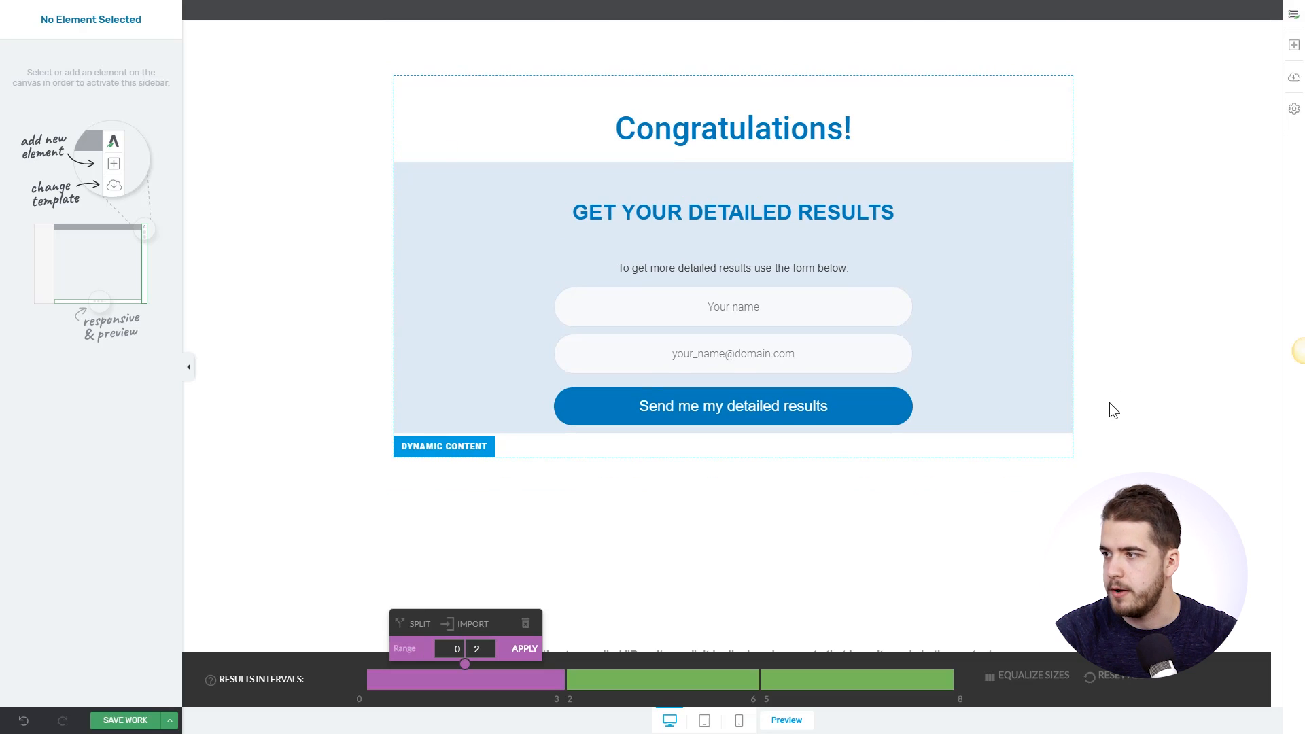
# - Replace the Congratulations heading text with "You are a Photography Amateur"
pyautogui.moveTo(848, 127)
pyautogui.moveTo(618, 139); pyautogui.dragTo(892, 128)
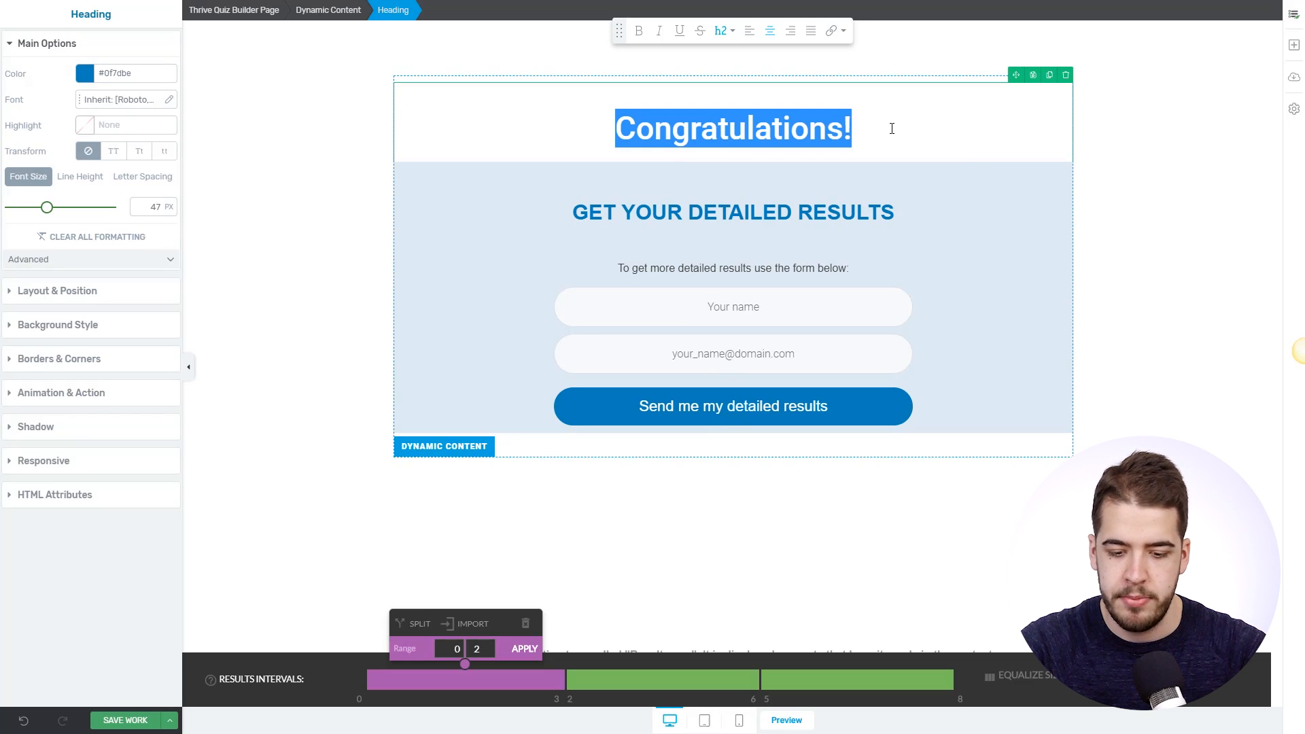
pyautogui.write('You are a ')
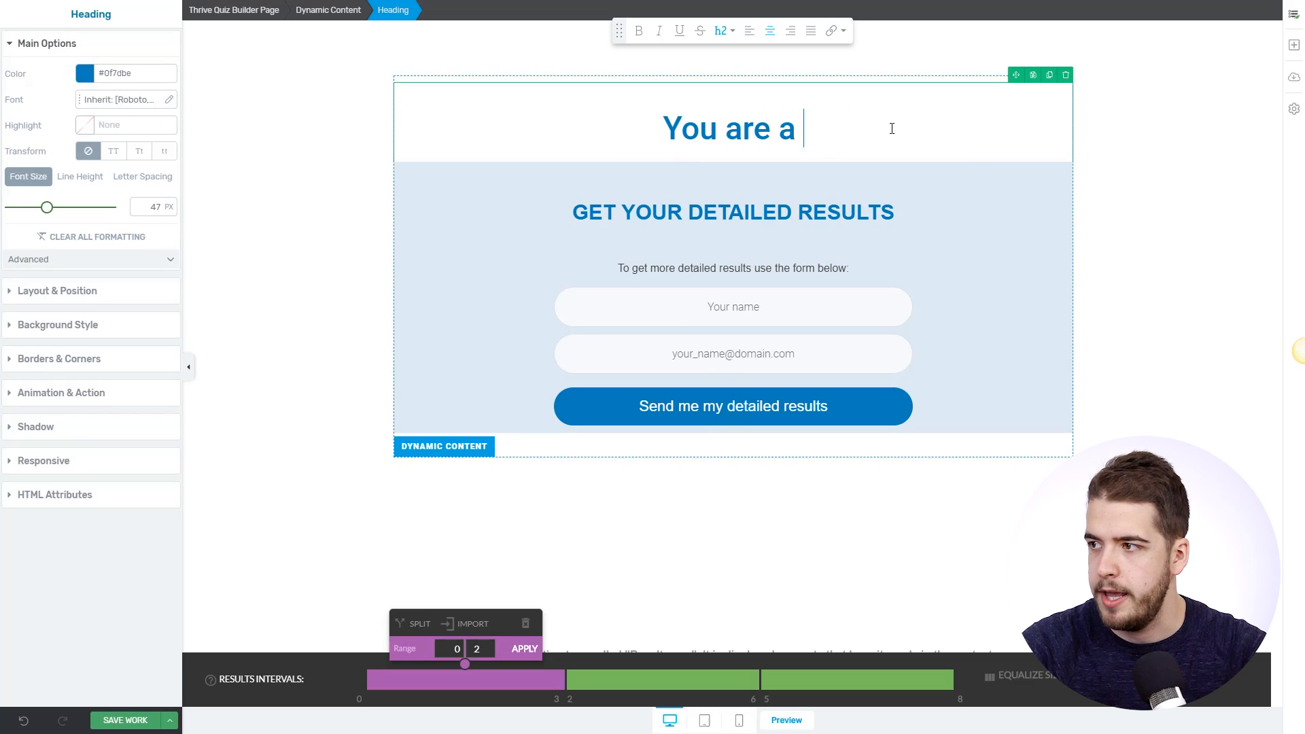
pyautogui.write('Photography')
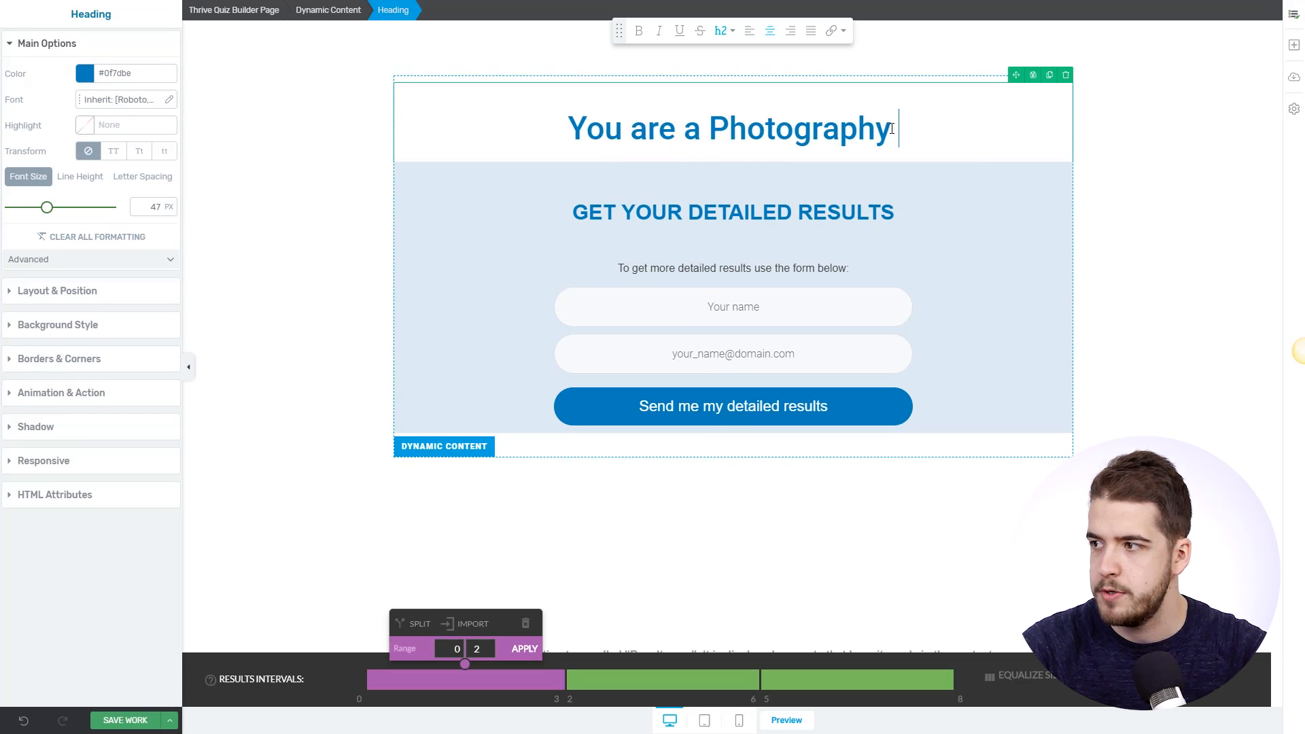
pyautogui.write(' Amateur')
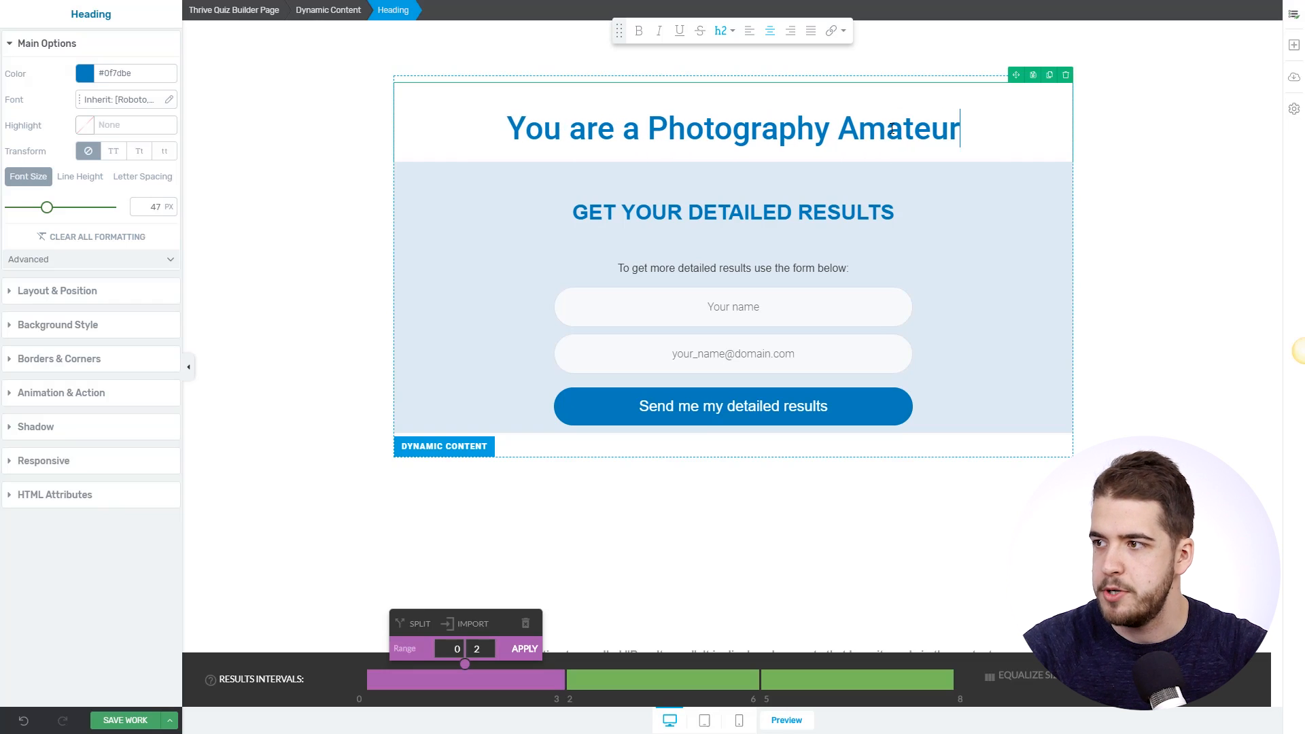
pyautogui.click(1168, 219)
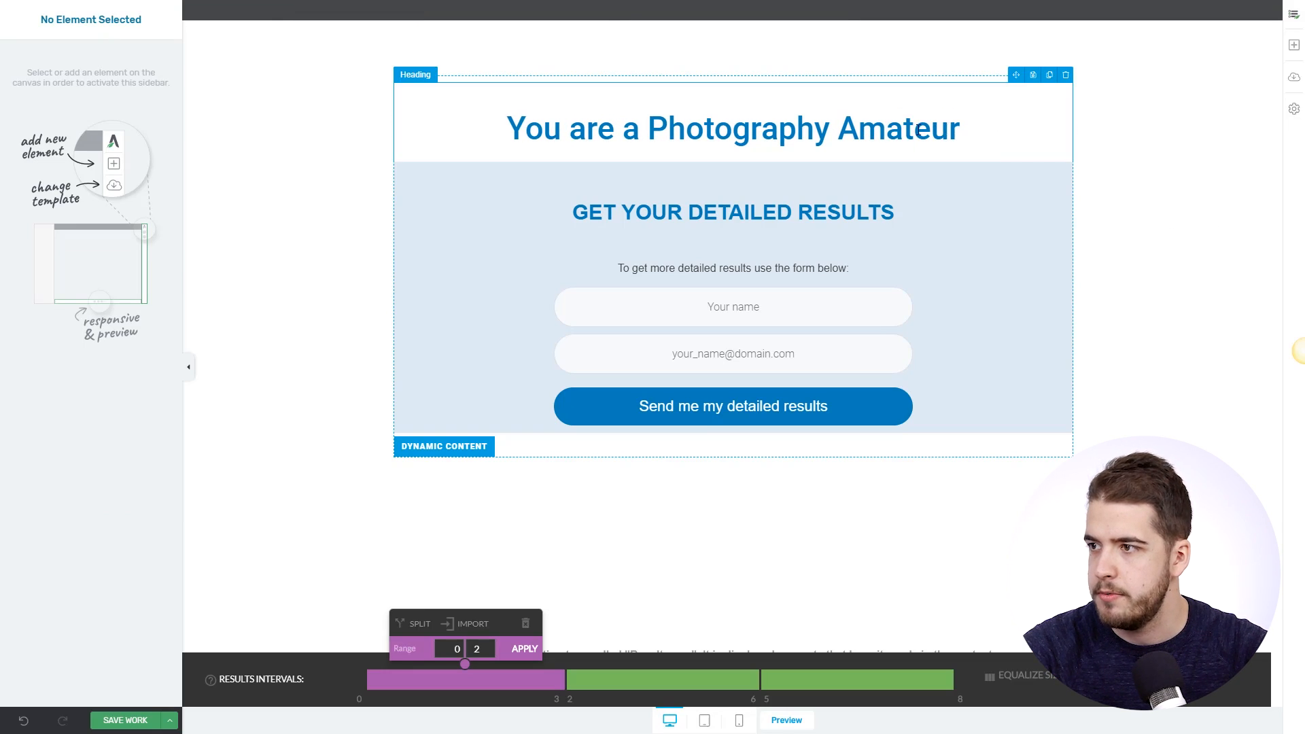
# - Color the words "Photography Amateur" in the heading red
pyautogui.moveTo(959, 130); pyautogui.dragTo(647, 130)
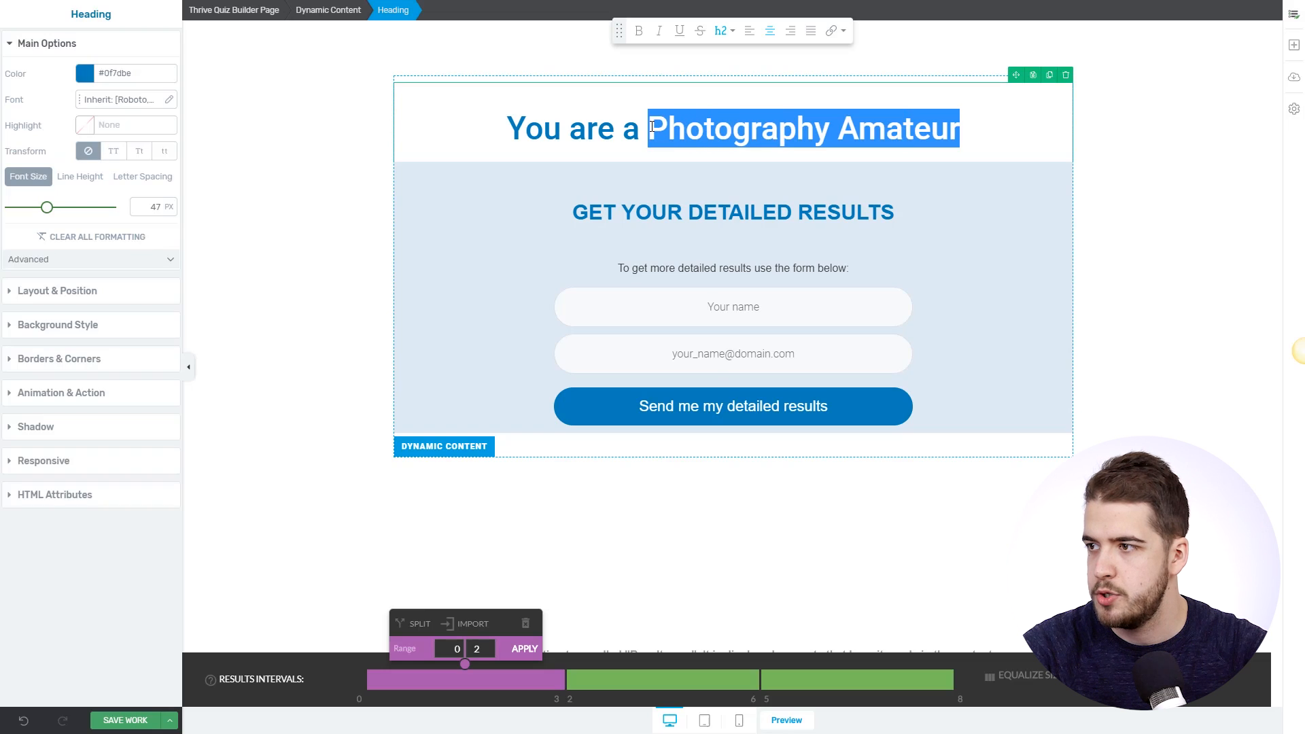
pyautogui.click(85, 73)
pyautogui.click(59, 332)
pyautogui.click(133, 363)
pyautogui.click(348, 328)
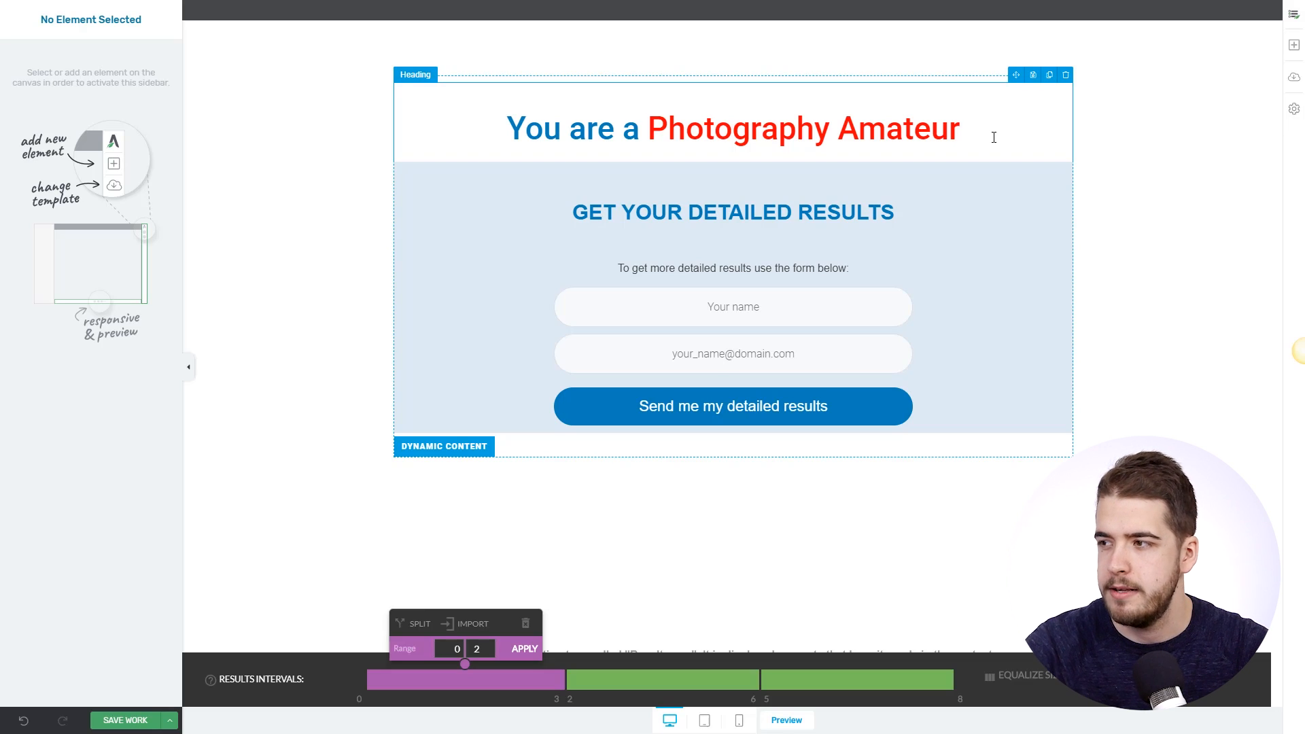
# - Replace the content box title with "Get our FREE E-book About Photography for Beginners"
pyautogui.moveTo(918, 210); pyautogui.dragTo(473, 201)
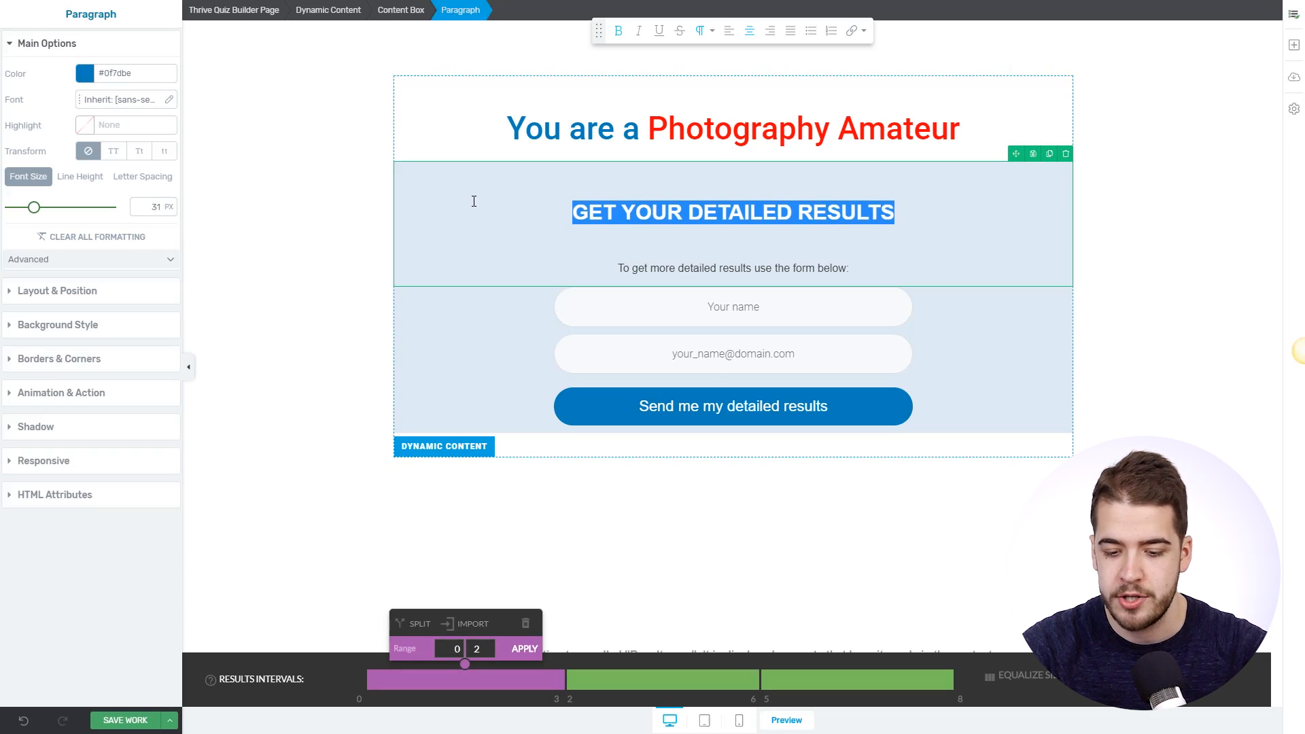
pyautogui.write('G')
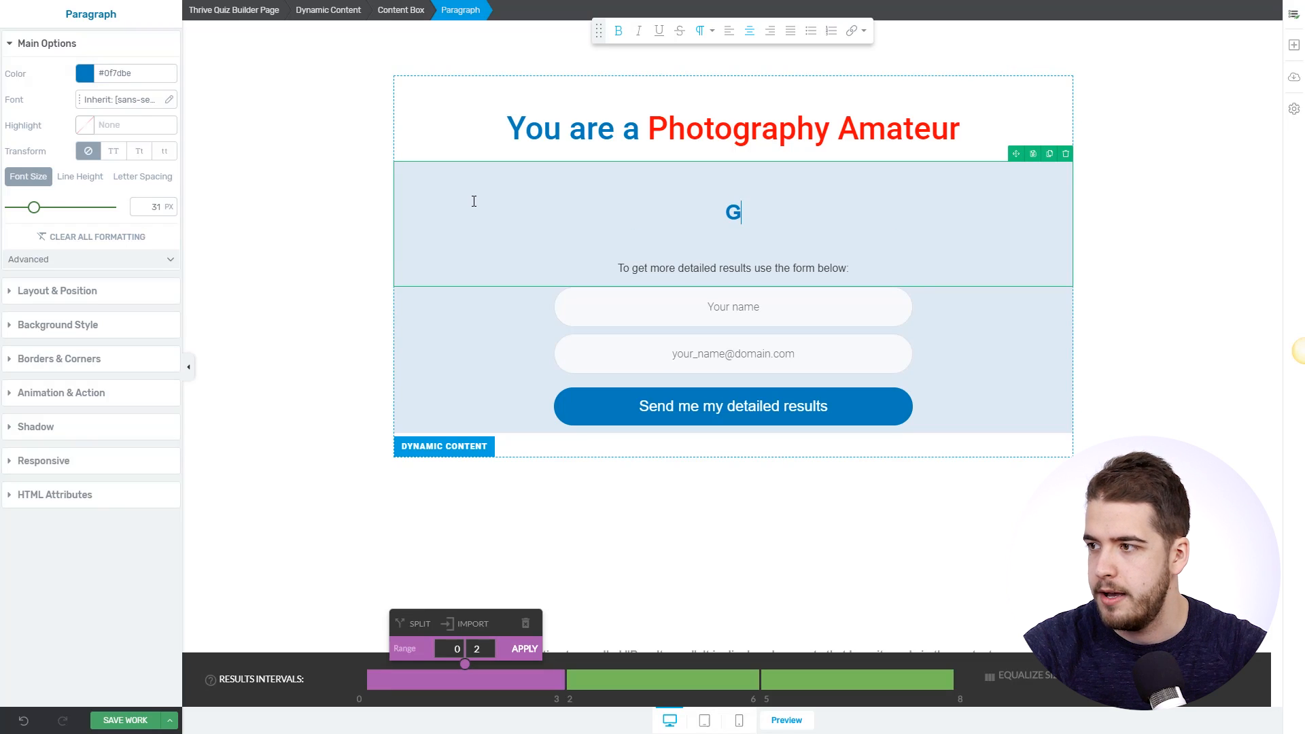
pyautogui.write('et our FREE Eb-')
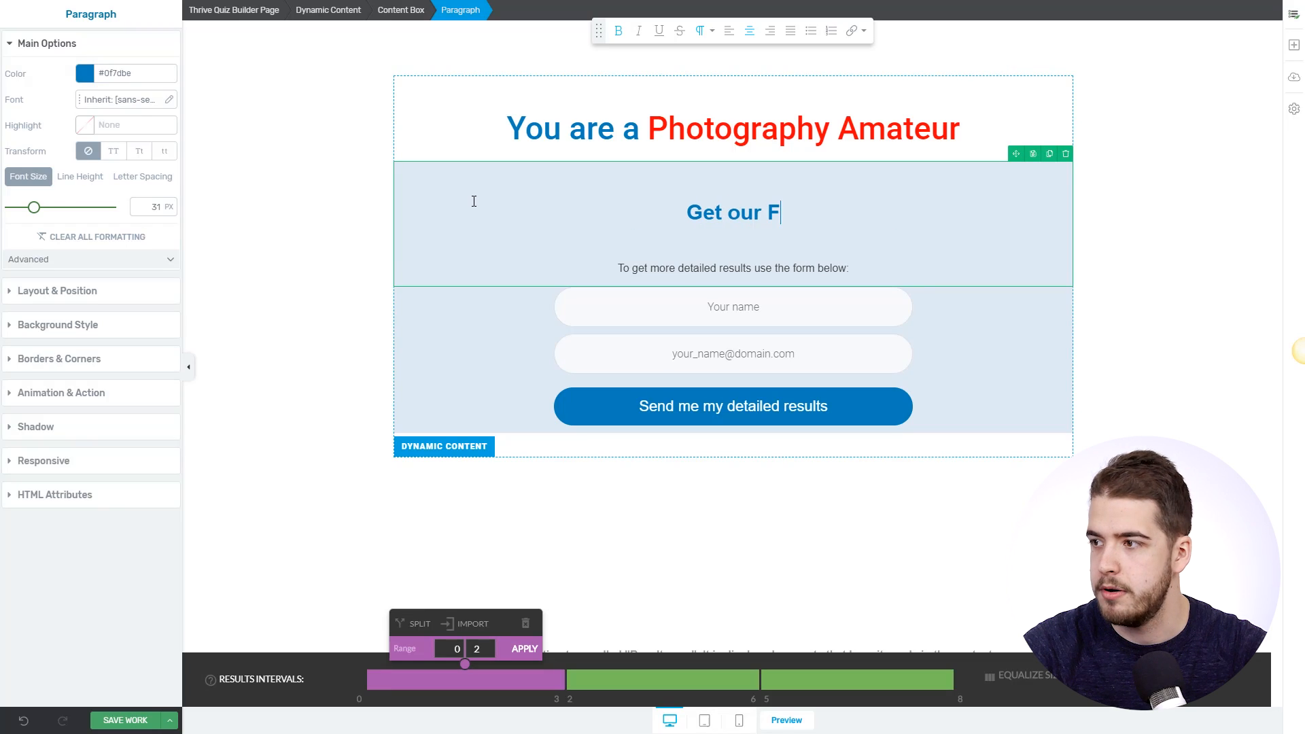
pyautogui.press('BackSpace')
pyautogui.press('BackSpace')
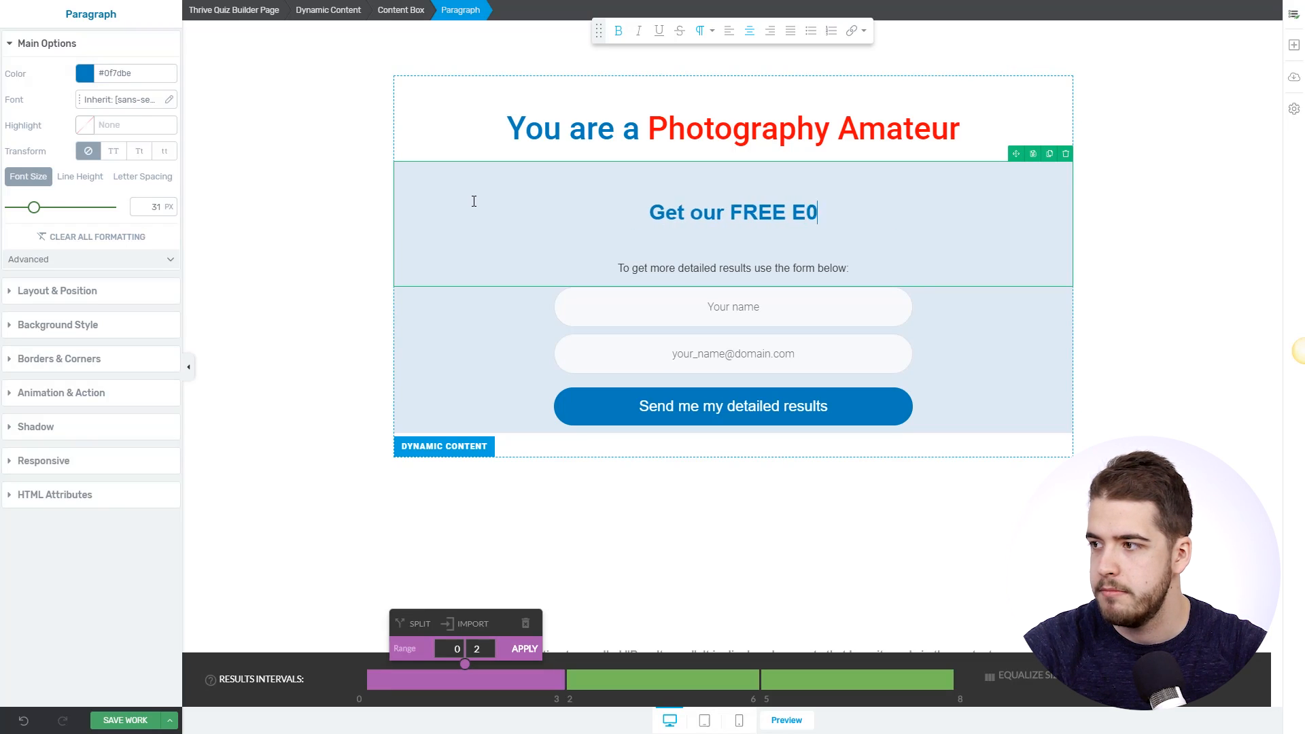
pyautogui.write('-book About')
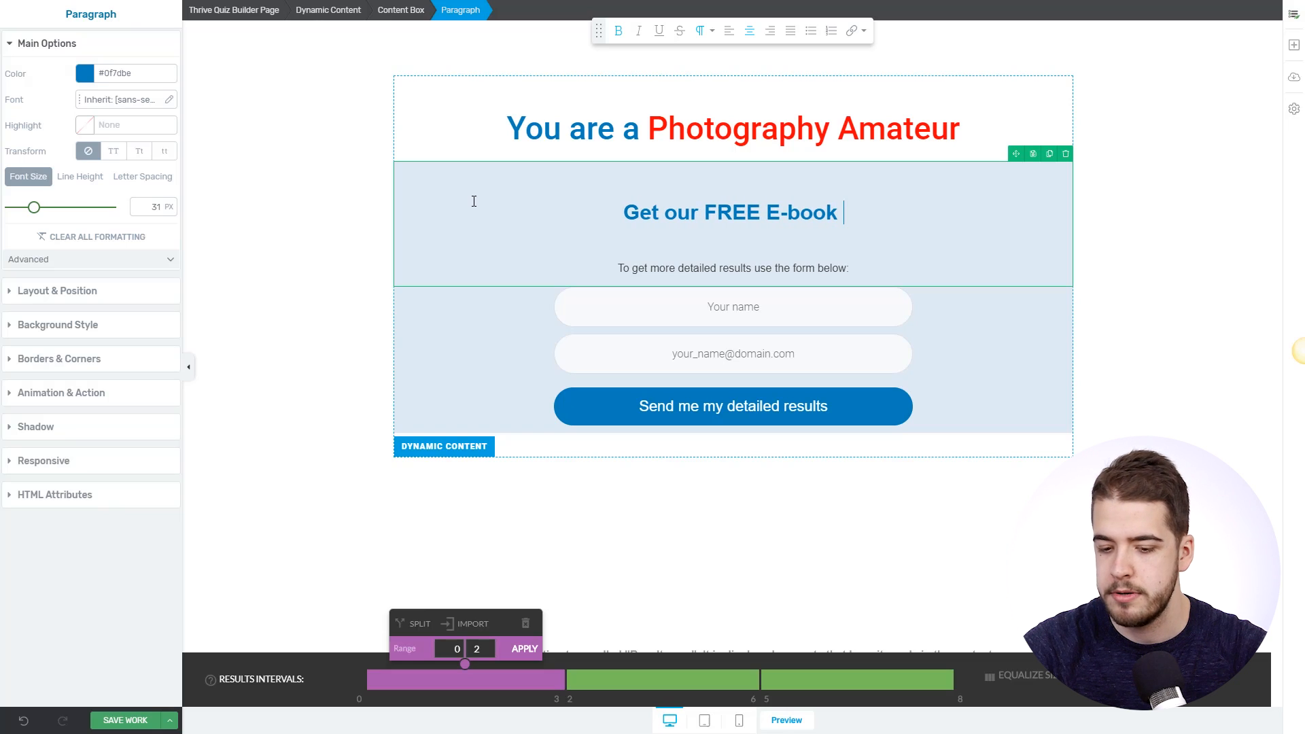
pyautogui.write(' Photograp')
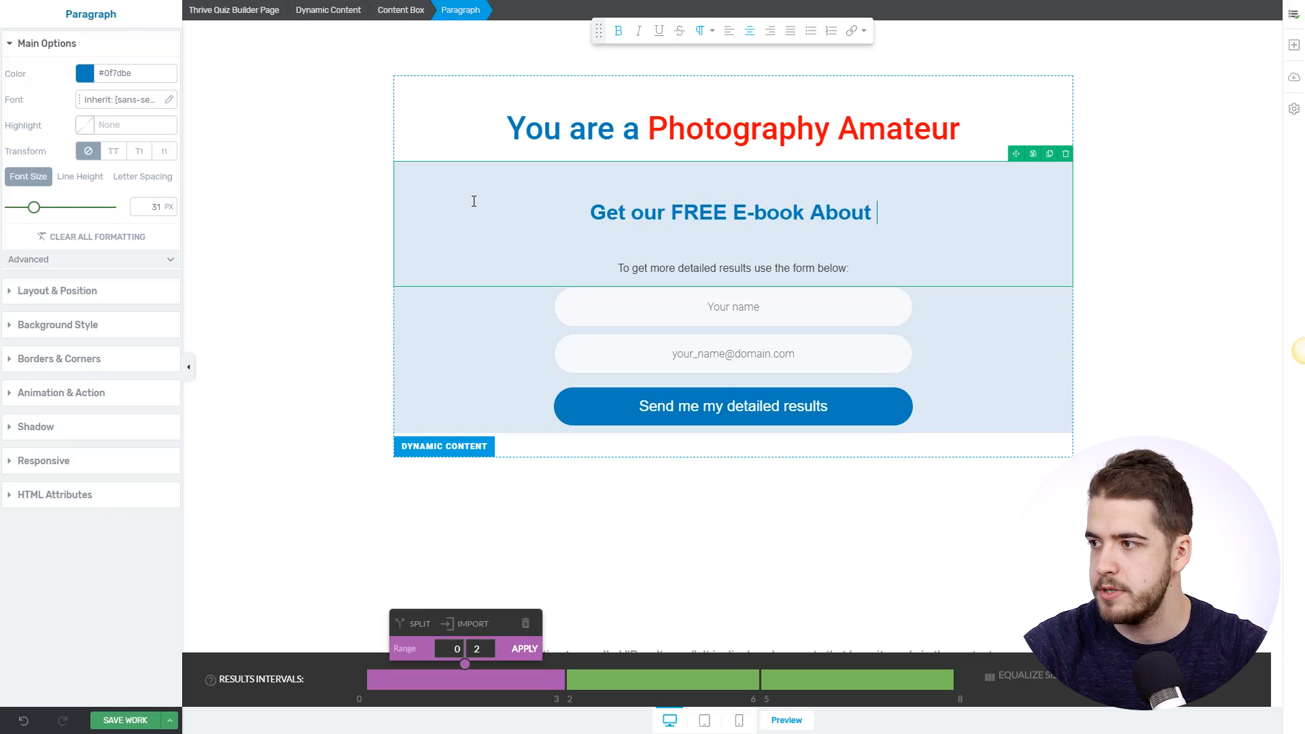
pyautogui.write('hy ')
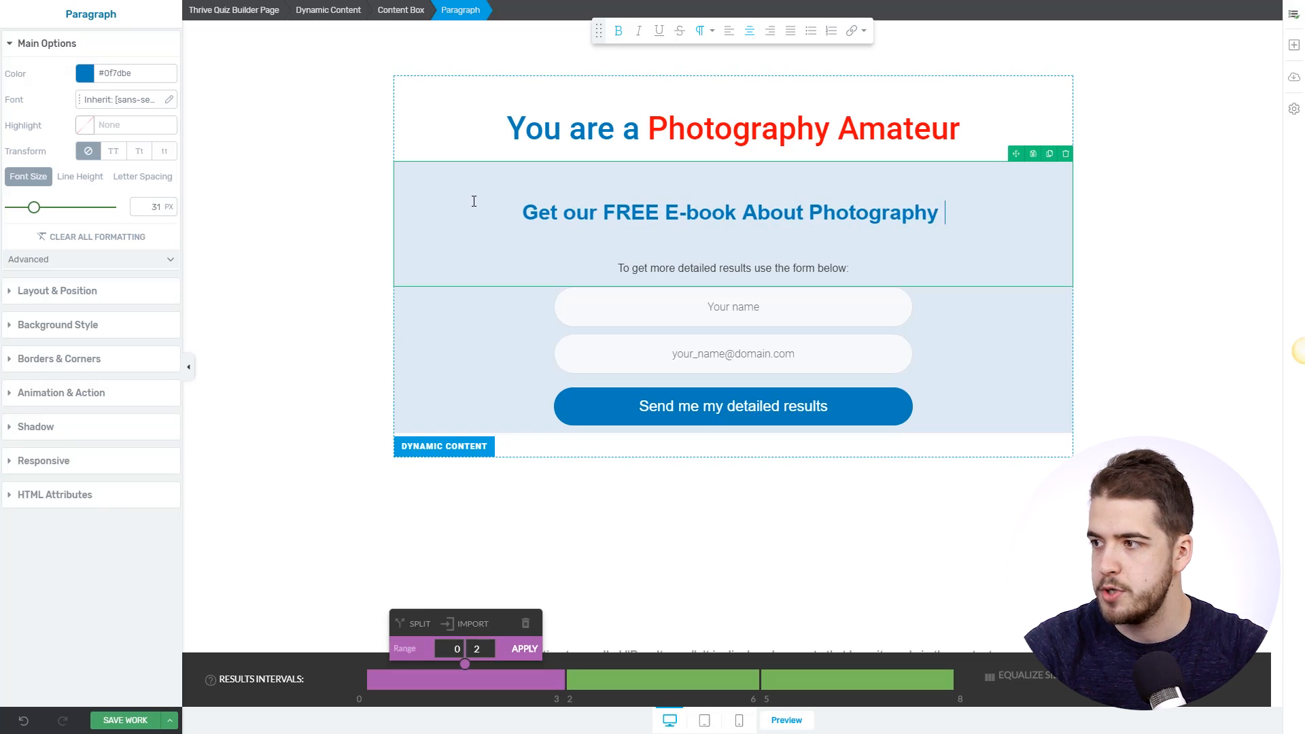
pyautogui.write('for Beginners')
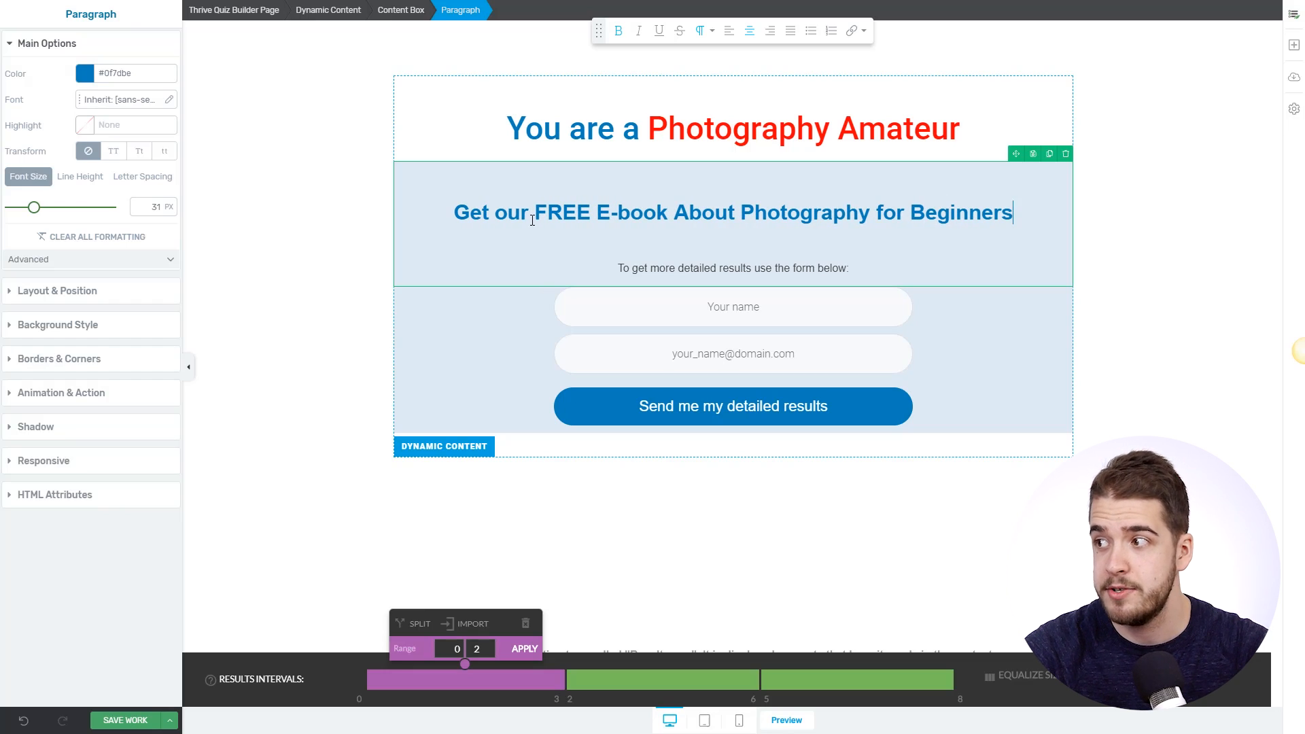
pyautogui.click(1146, 277)
# - Delete the line "To get more detailed results use the form below:" above the form fields
pyautogui.click(781, 266)
pyautogui.tripleClick(781, 267)
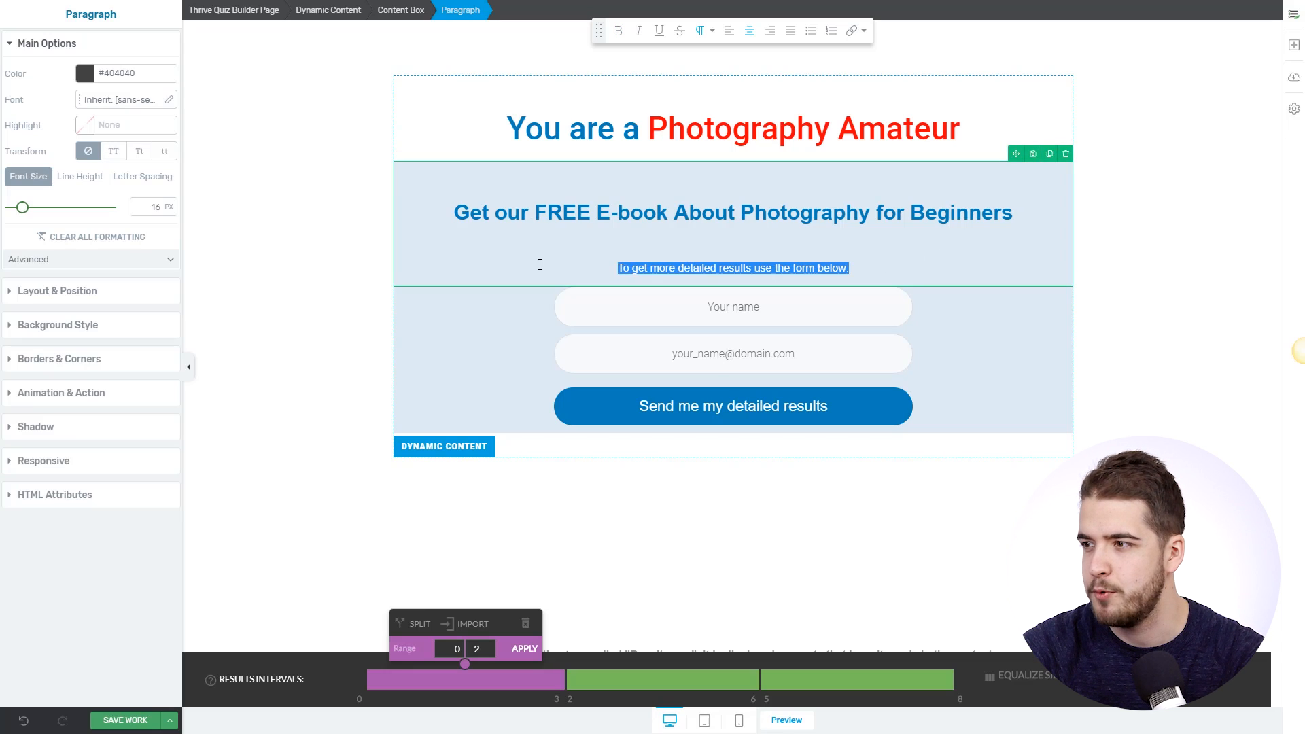
pyautogui.press('BackSpace')
pyautogui.press('BackSpace')
pyautogui.click(329, 306)
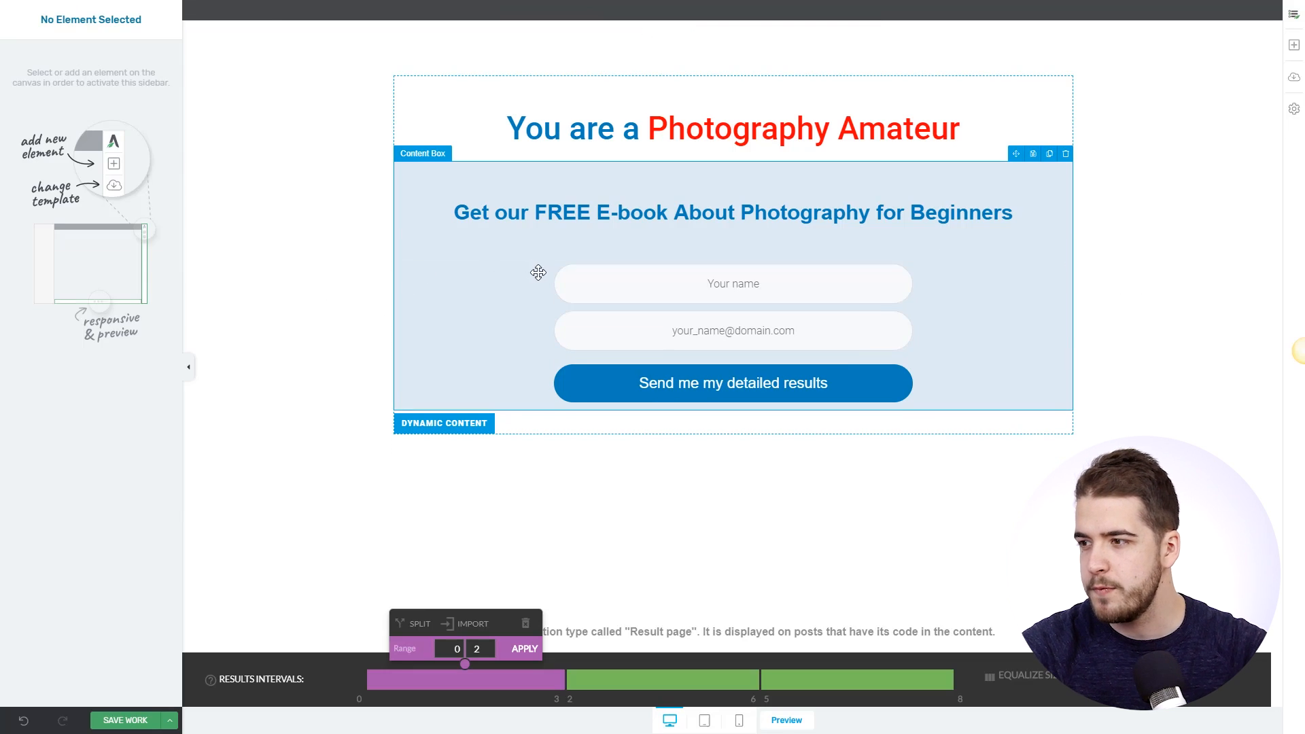
pyautogui.click(776, 323)
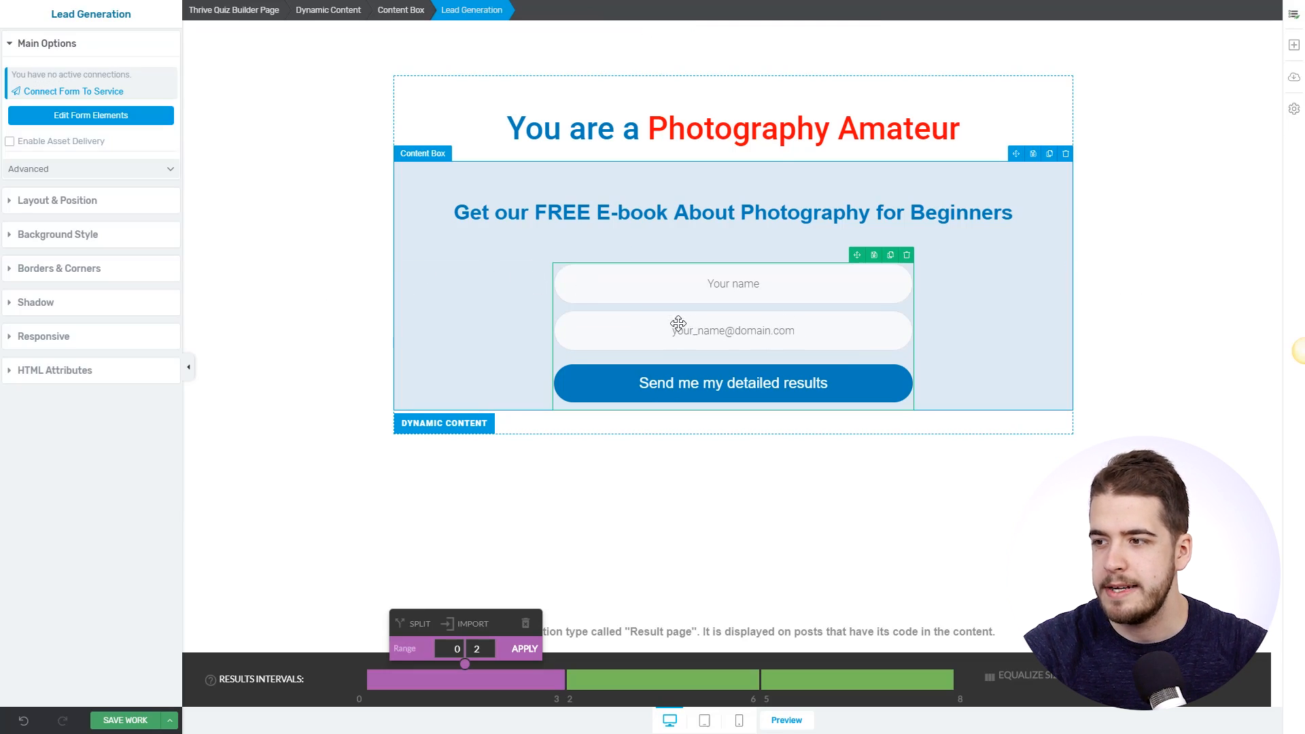
pyautogui.click(334, 302)
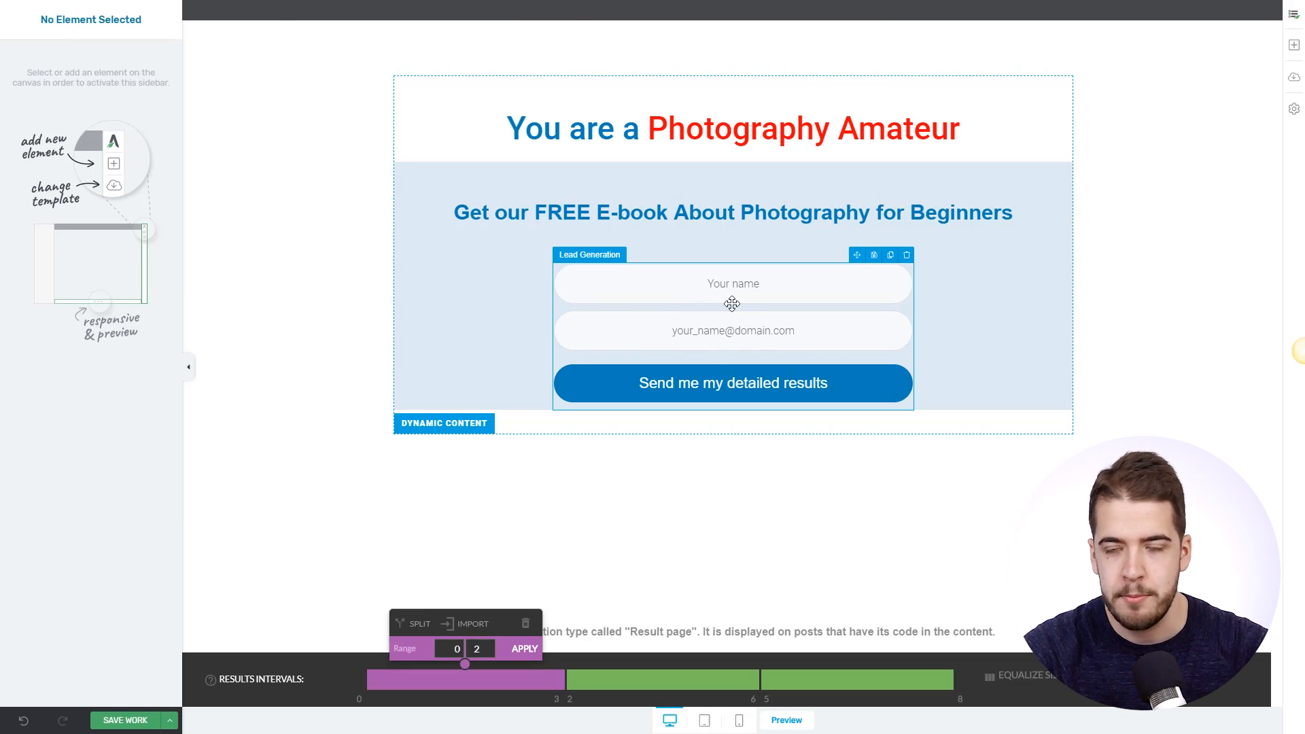
pyautogui.click(679, 312)
pyautogui.press('Escape')
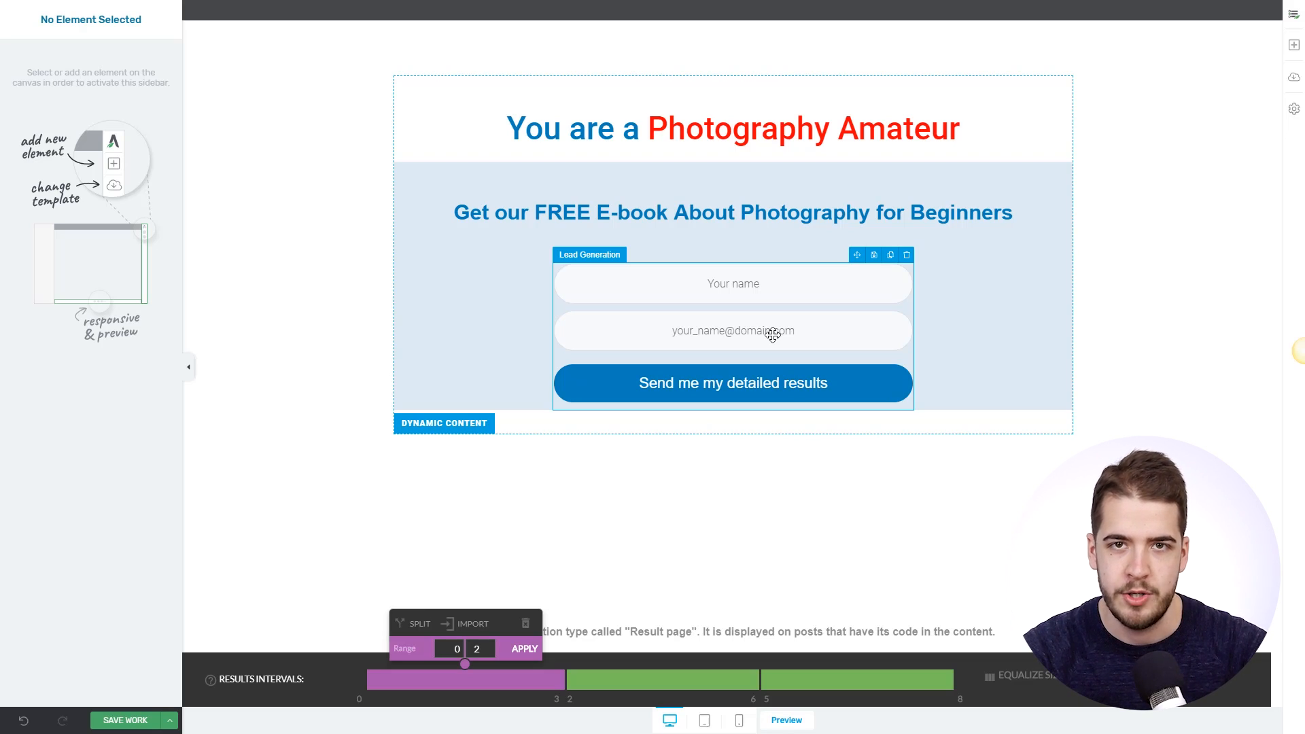
# - Add an image element in a column to the left of the form and insert the Photography and Videography e-book cover from the media library
pyautogui.click(1295, 45)
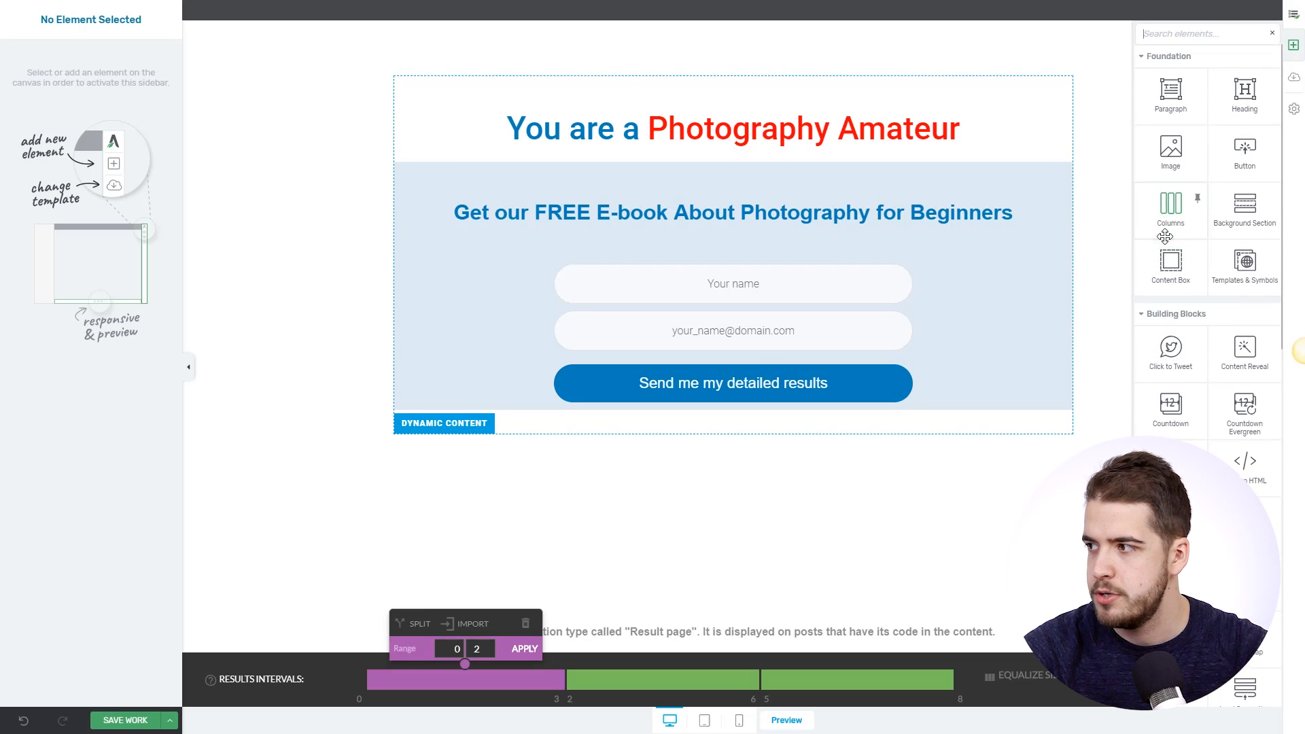
pyautogui.moveTo(1170, 146); pyautogui.dragTo(559, 326)
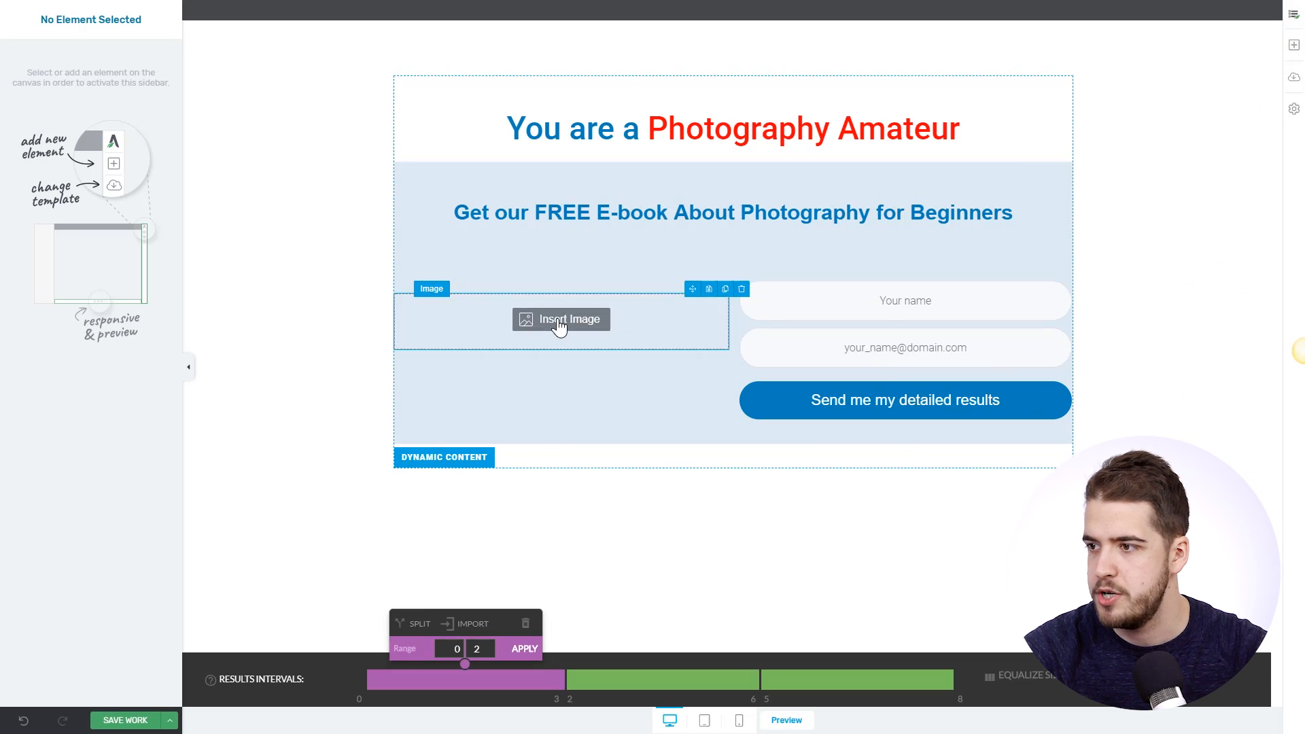
pyautogui.click(559, 327)
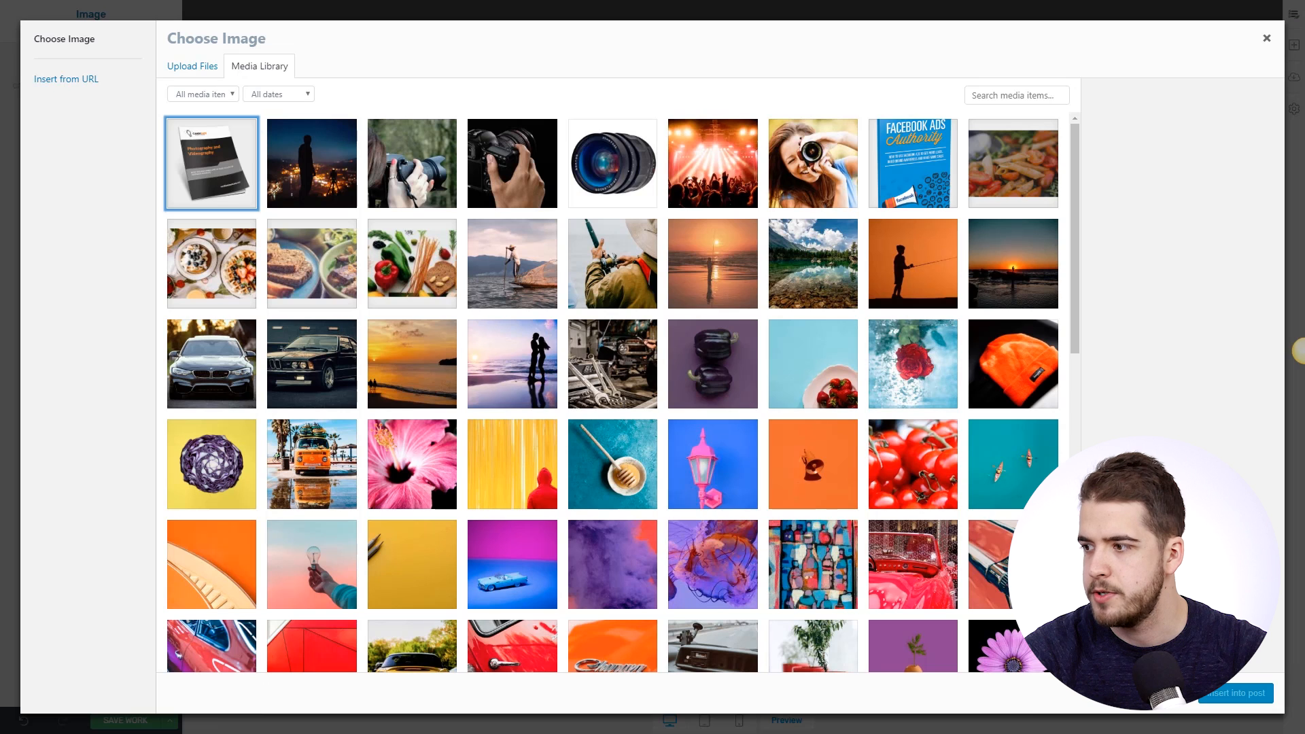
pyautogui.click(225, 184)
pyautogui.click(1222, 688)
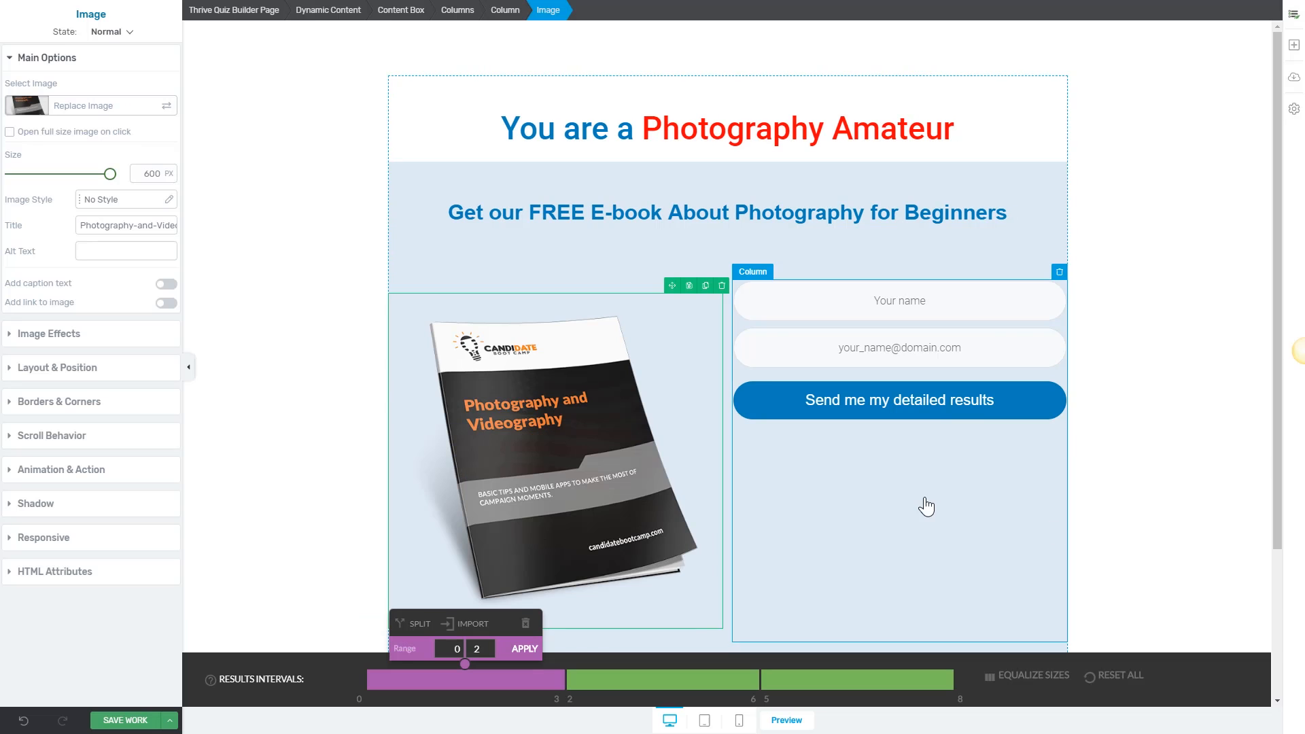
# - Shrink the e-book cover image, give it a top margin of -10 and center it in its column
pyautogui.moveTo(105, 175); pyautogui.dragTo(102, 249)
pyautogui.click(79, 367)
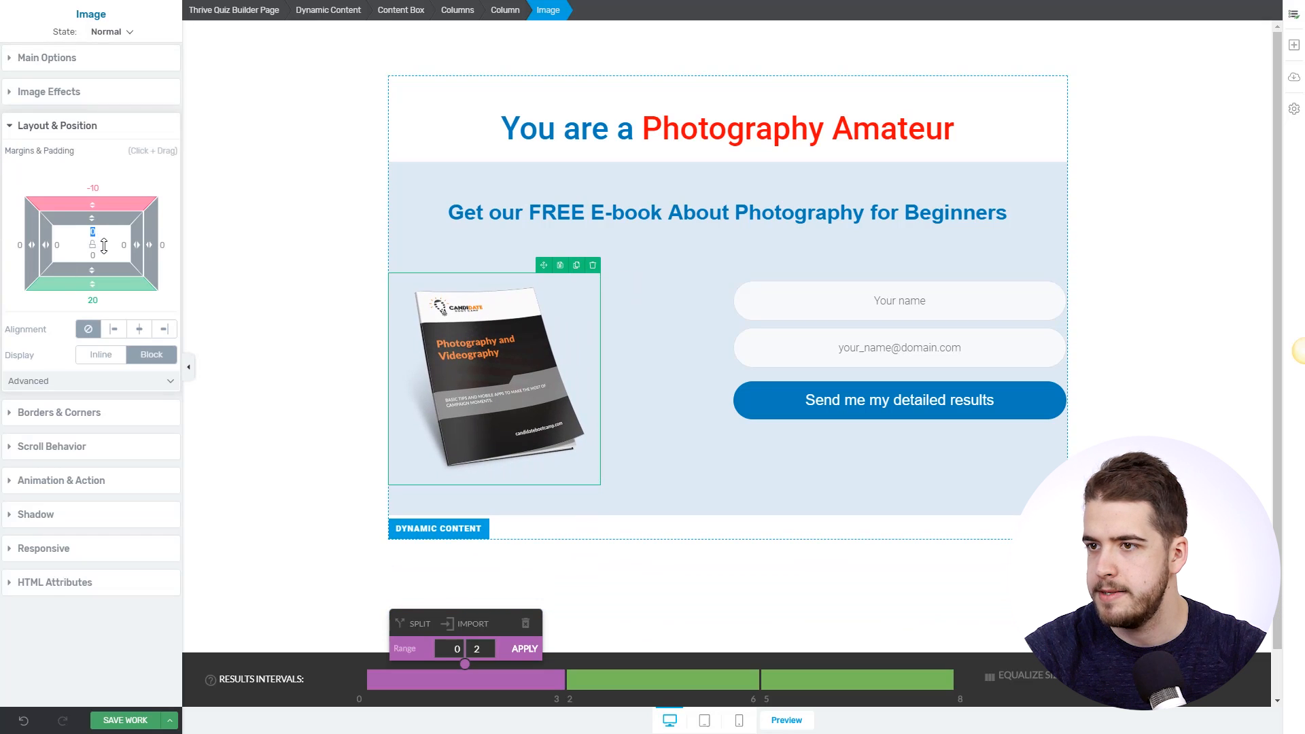
pyautogui.click(139, 329)
pyautogui.click(244, 351)
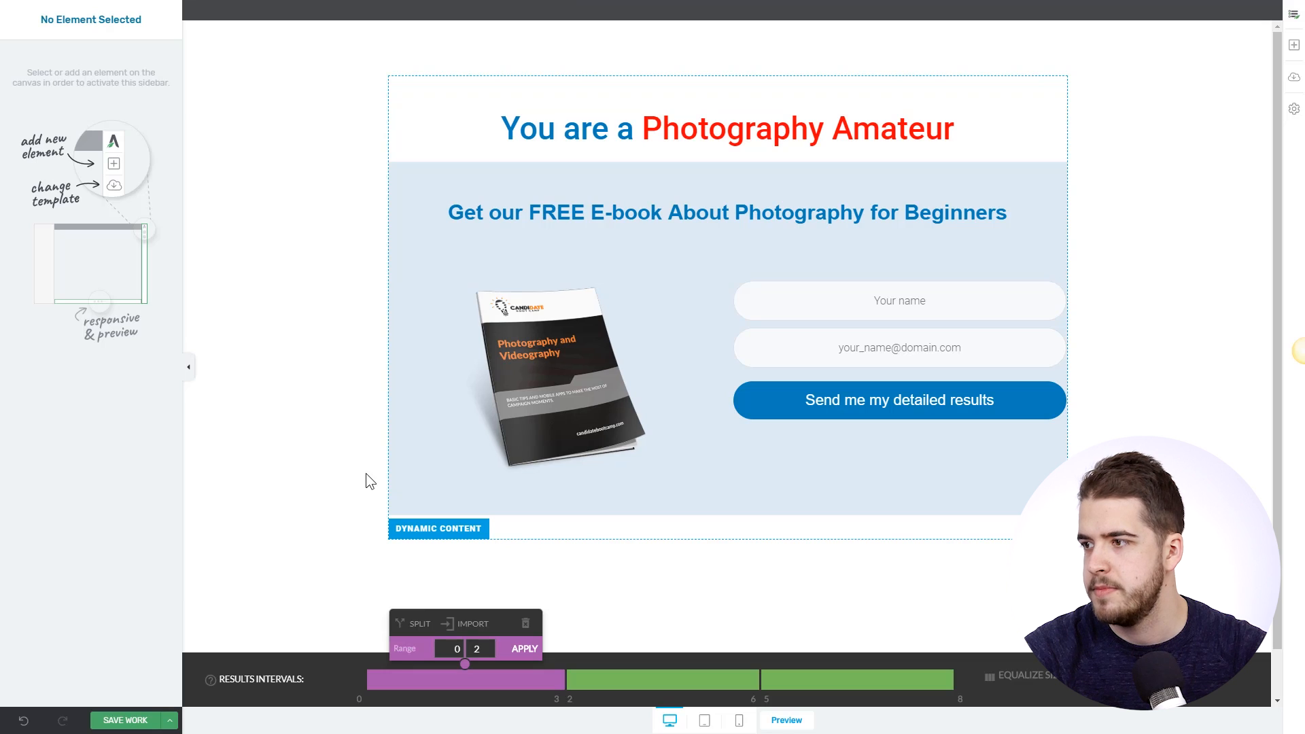
# - Increase the spacing above the lead generation form so it sits slightly lower beside the e-book cover
pyautogui.click(779, 350)
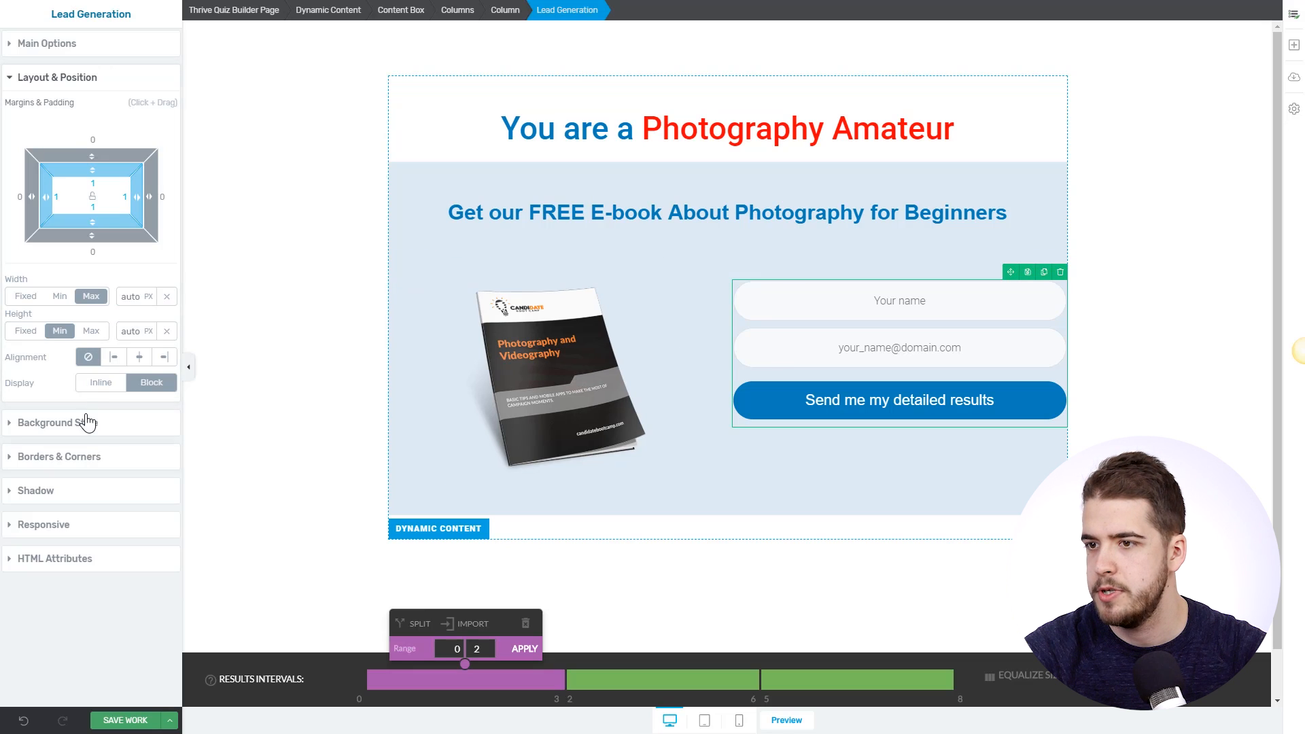
pyautogui.click(315, 251)
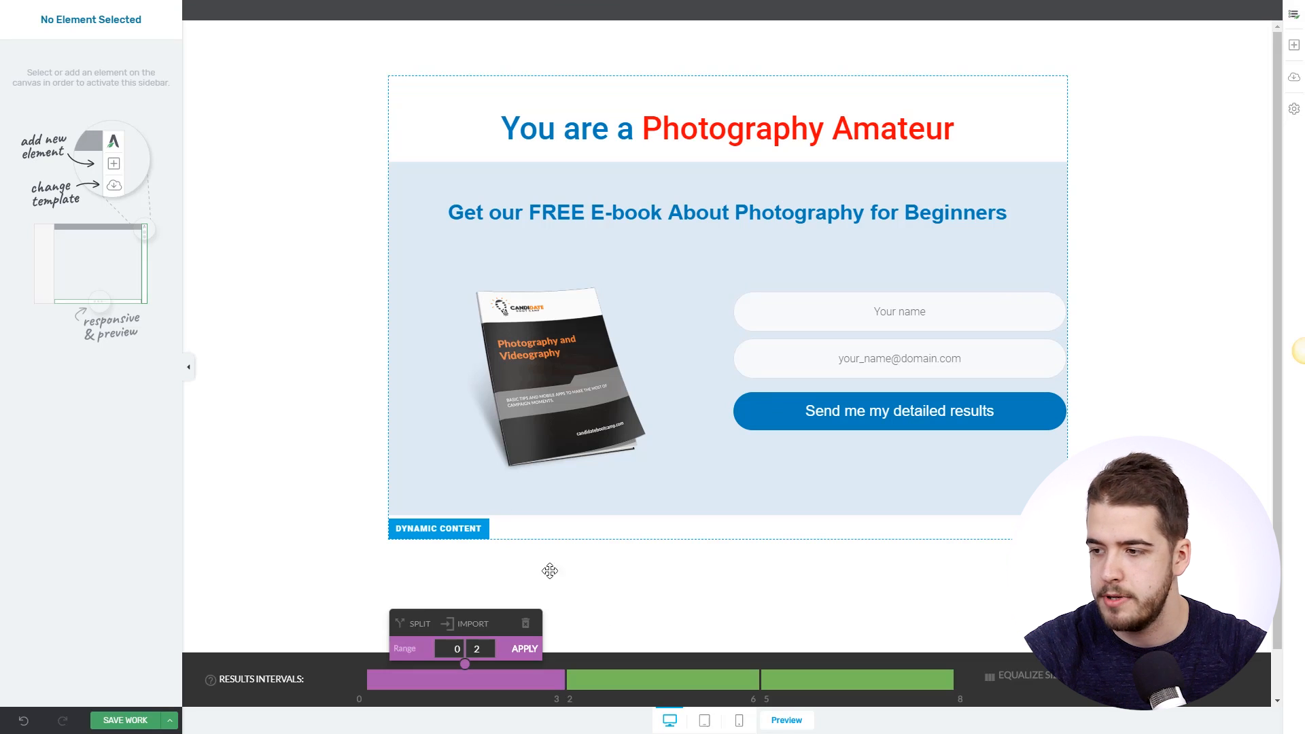
# - Import the content of the 0 - 2 interval into the second results interval, range 3 to 5
pyautogui.click(683, 688)
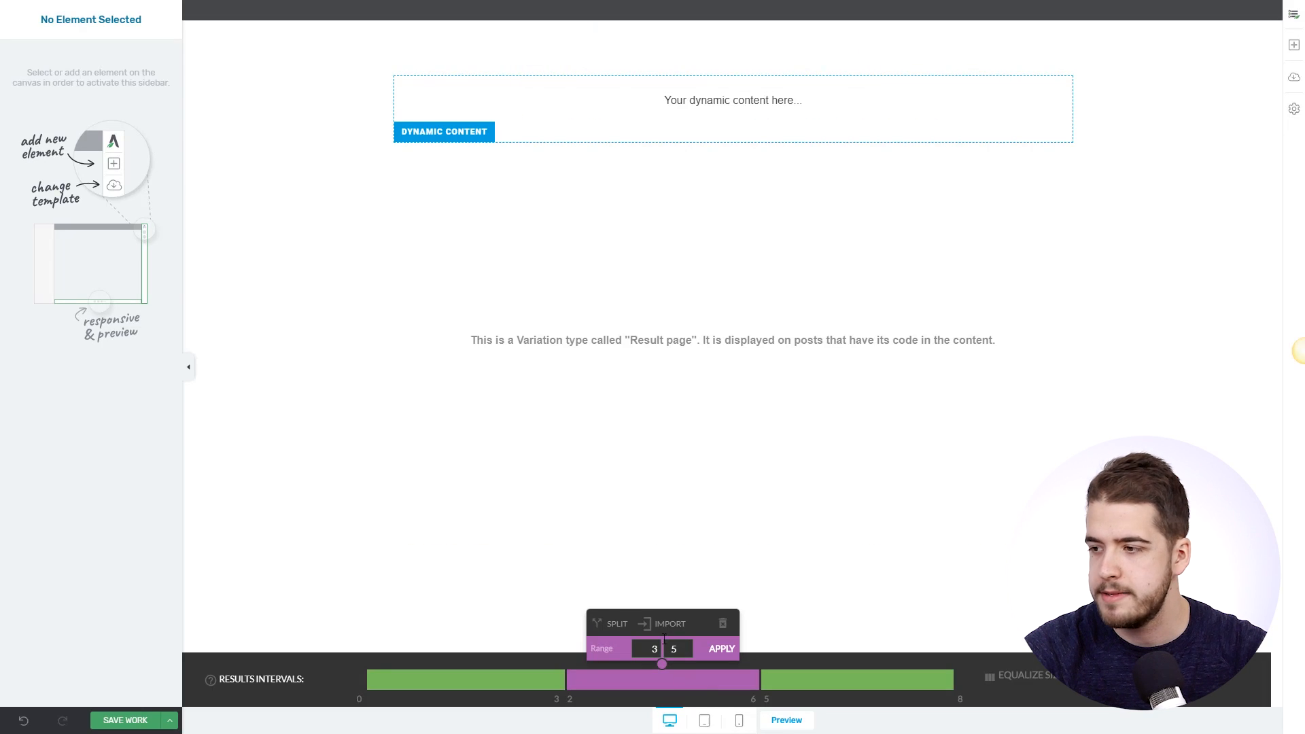
pyautogui.click(675, 624)
pyautogui.click(518, 249)
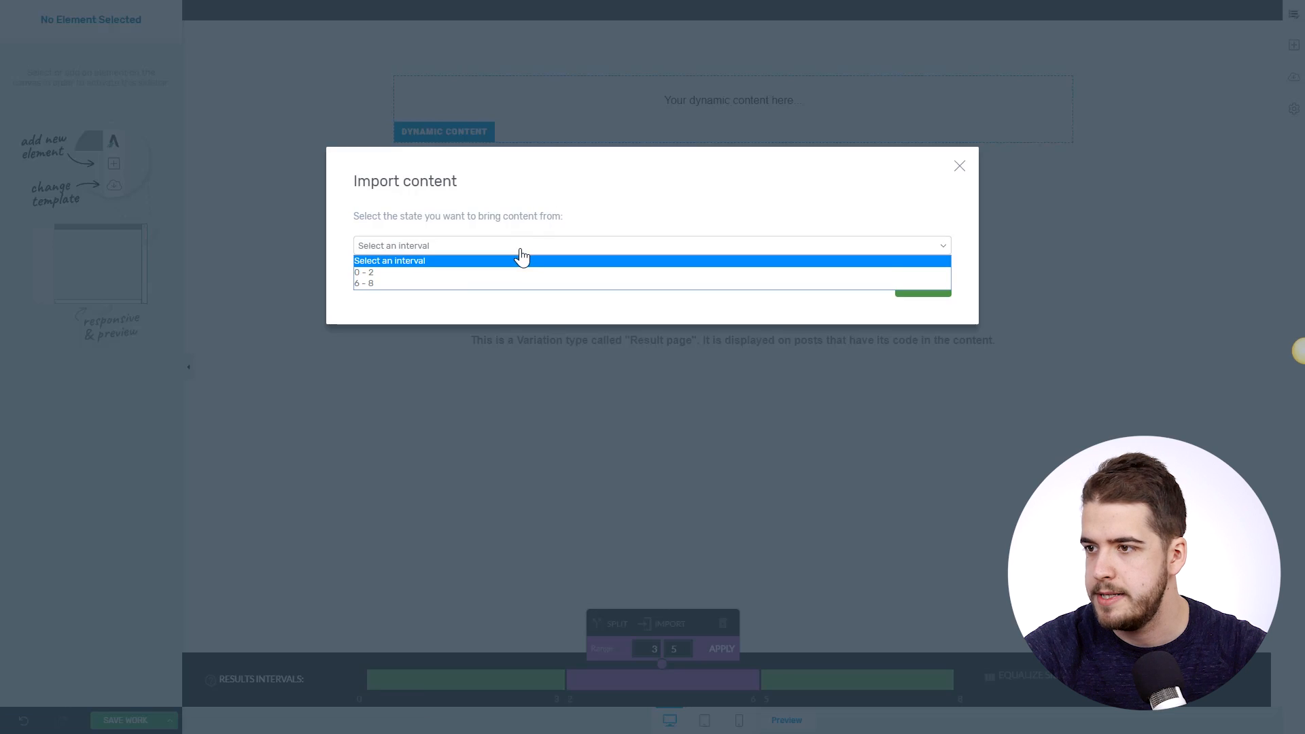
pyautogui.click(453, 271)
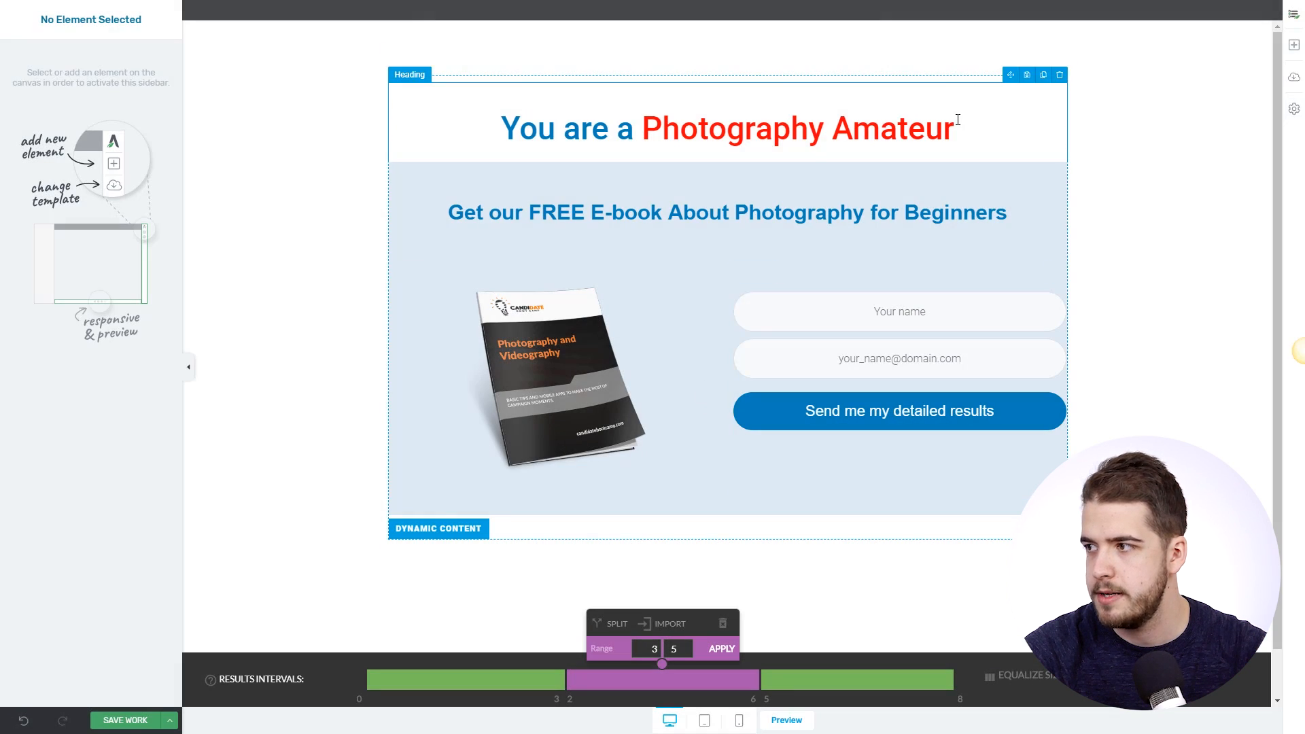
# - Replace the result heading of the 3 to 5 interval with "You're not an expert yet, but you're getting there!"
pyautogui.click(958, 120)
pyautogui.moveTo(970, 127); pyautogui.dragTo(481, 128)
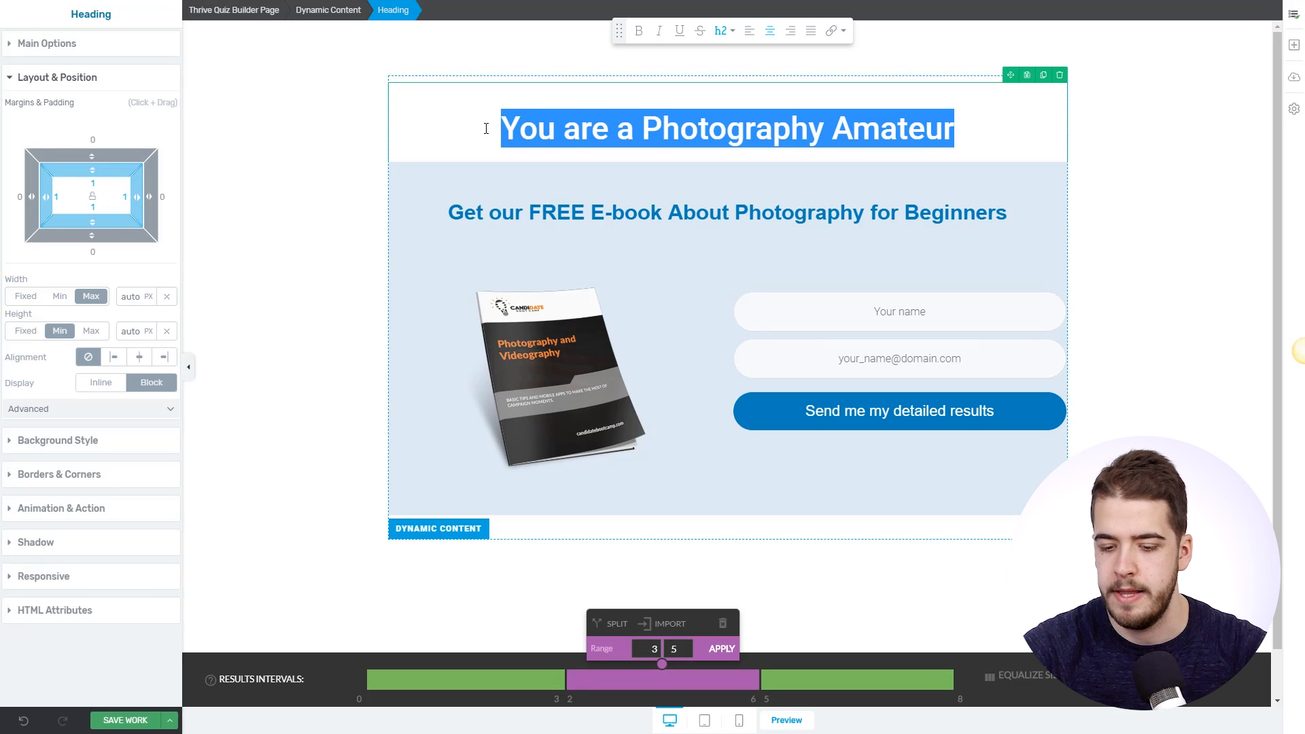
pyautogui.press('BackSpace')
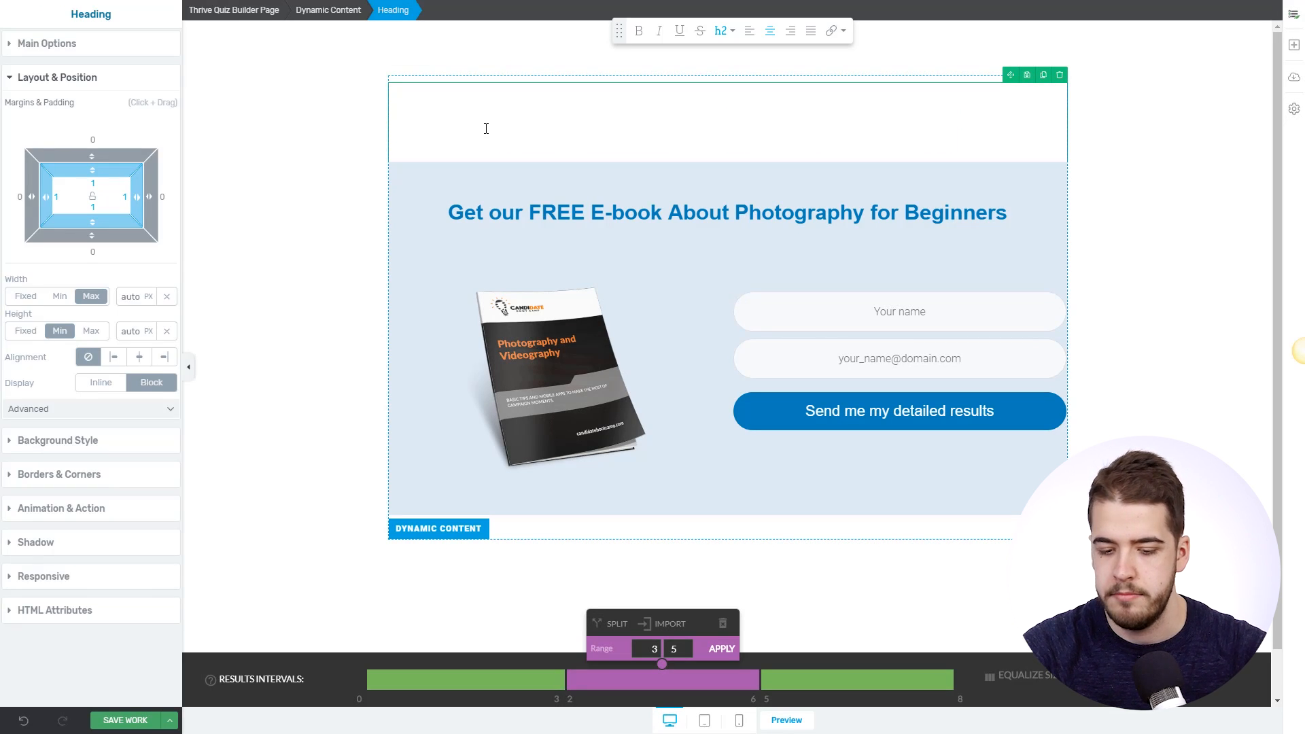
pyautogui.write("You're not an ")
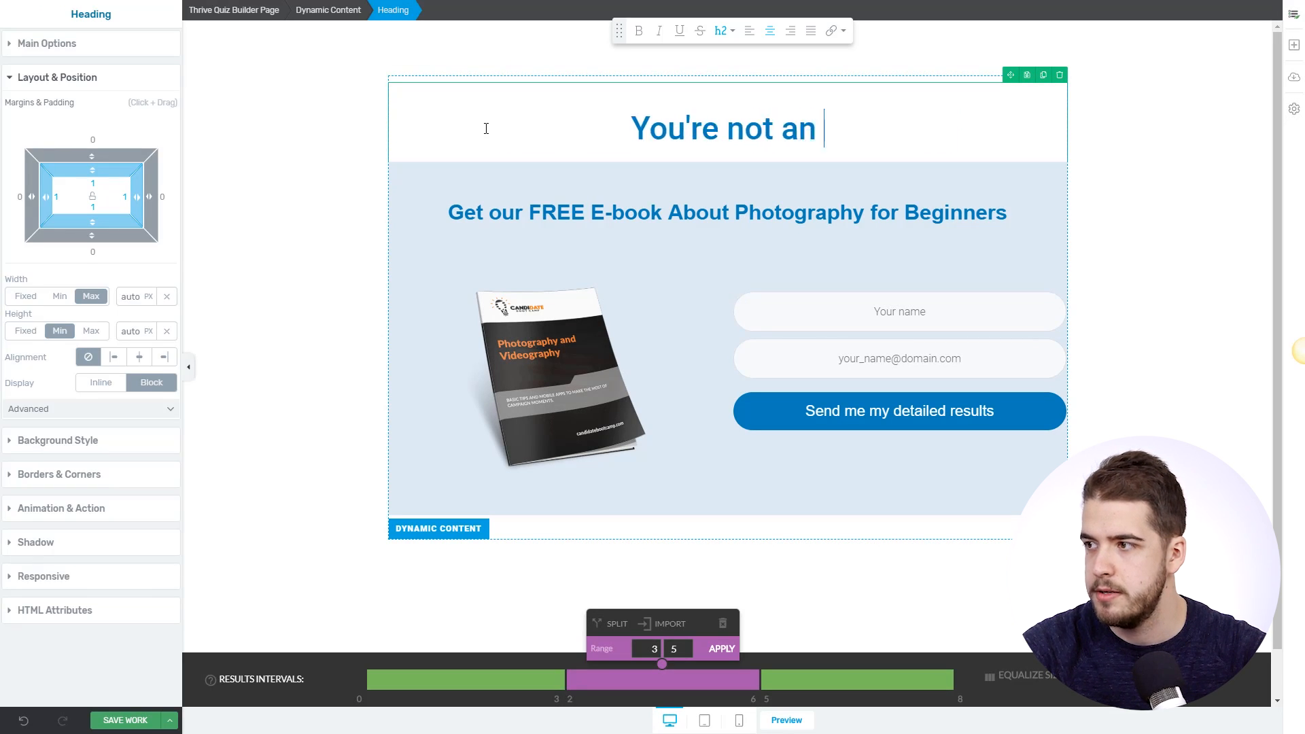
pyautogui.write('expert yet,')
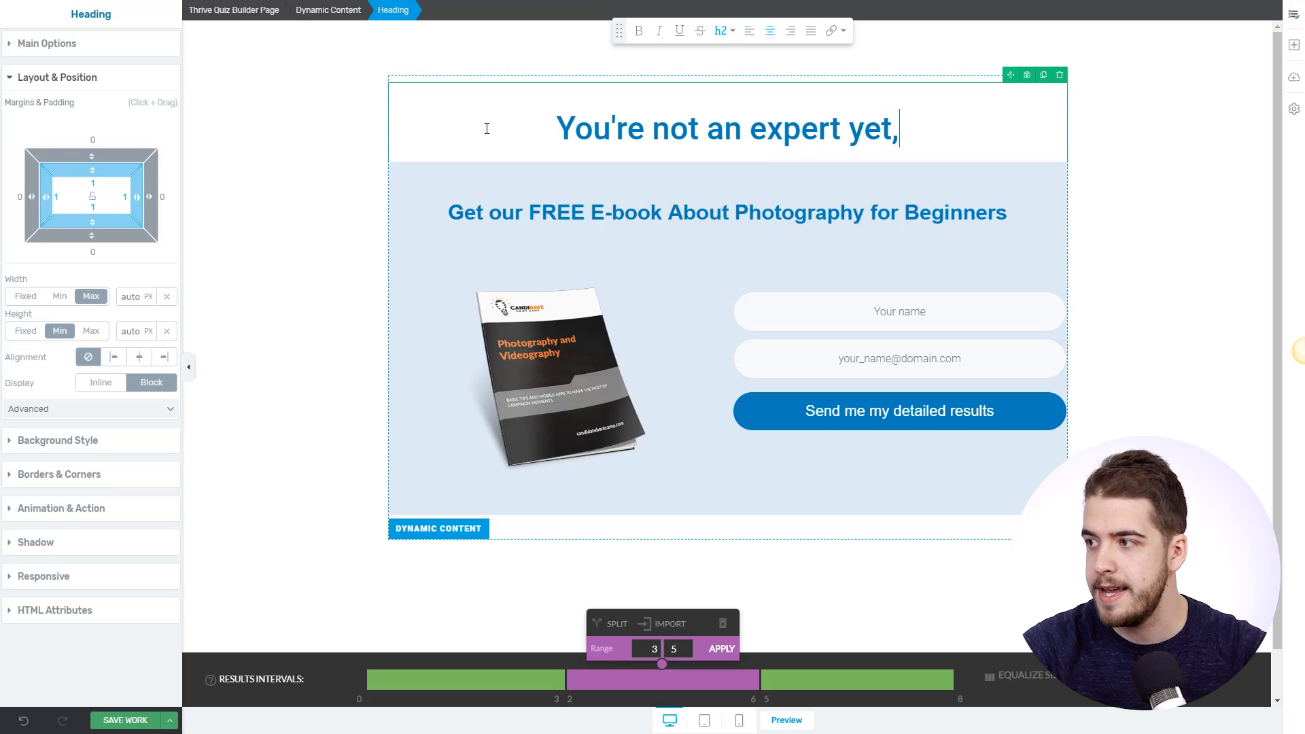
pyautogui.write(" but you'")
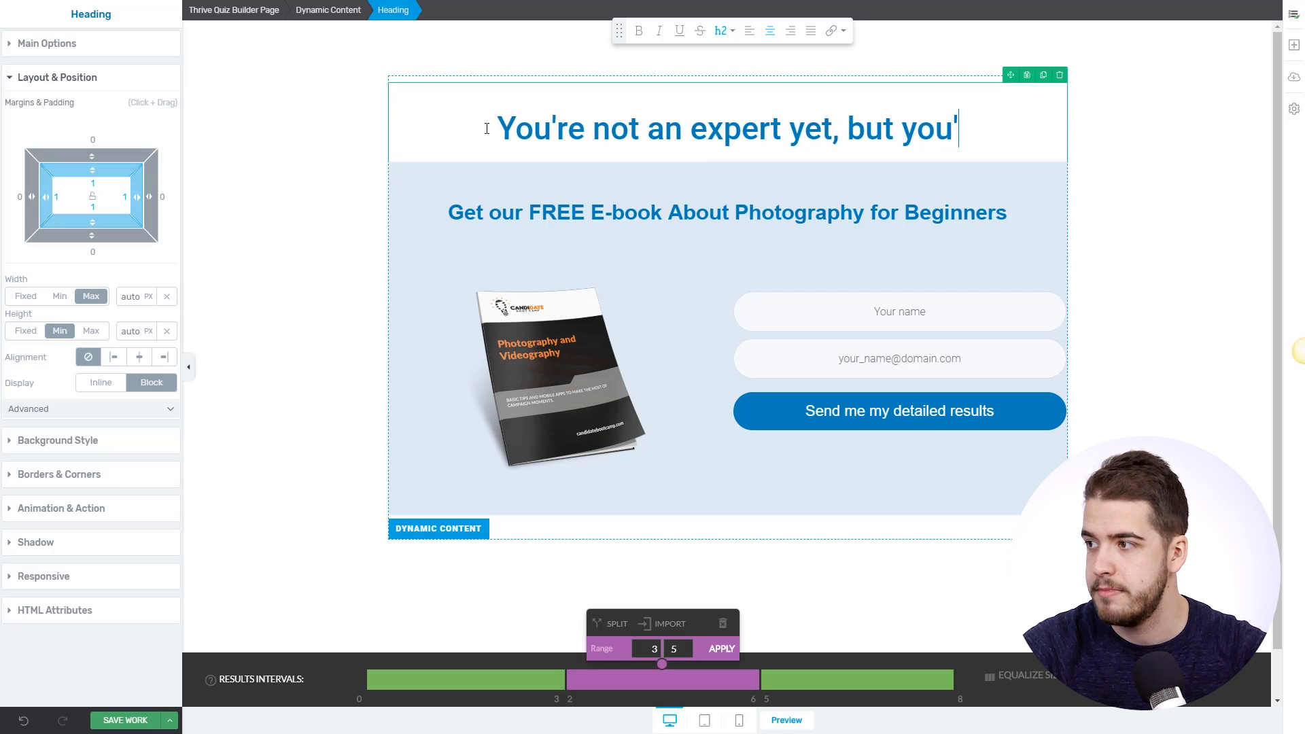
pyautogui.write('re getting ther')
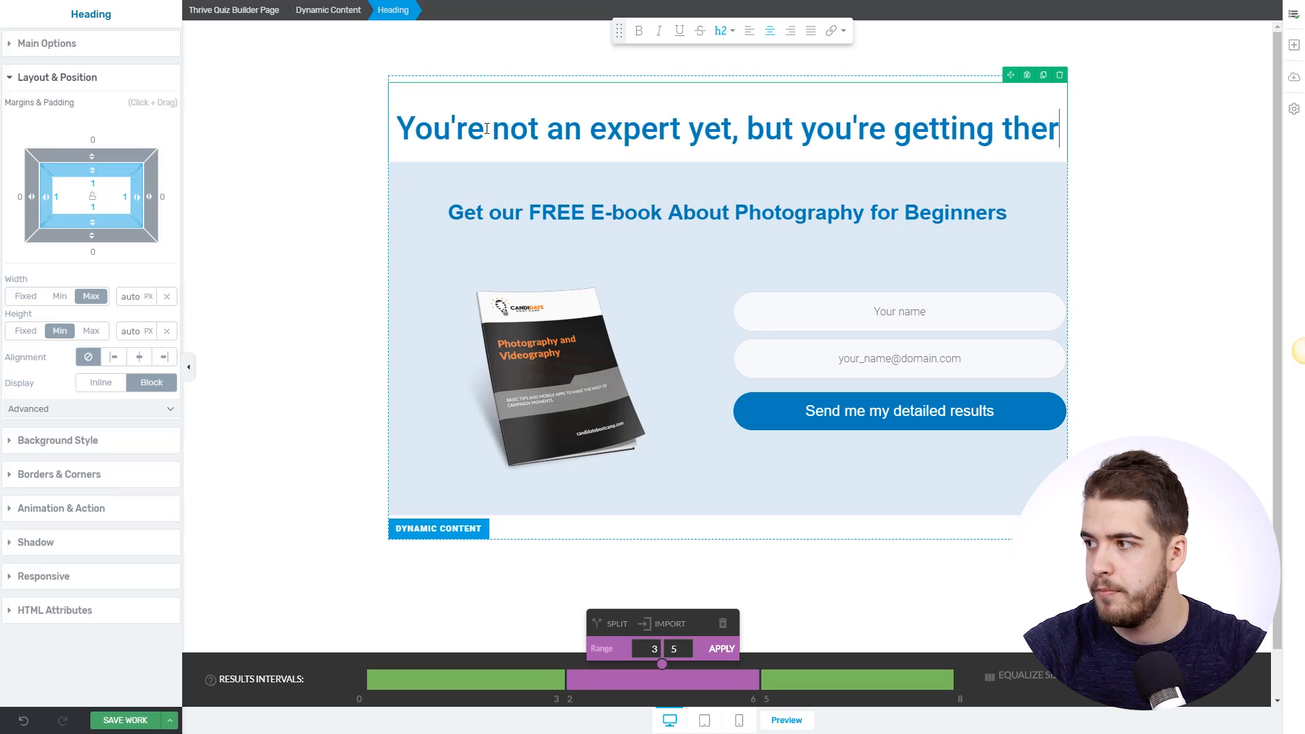
pyautogui.write('e!')
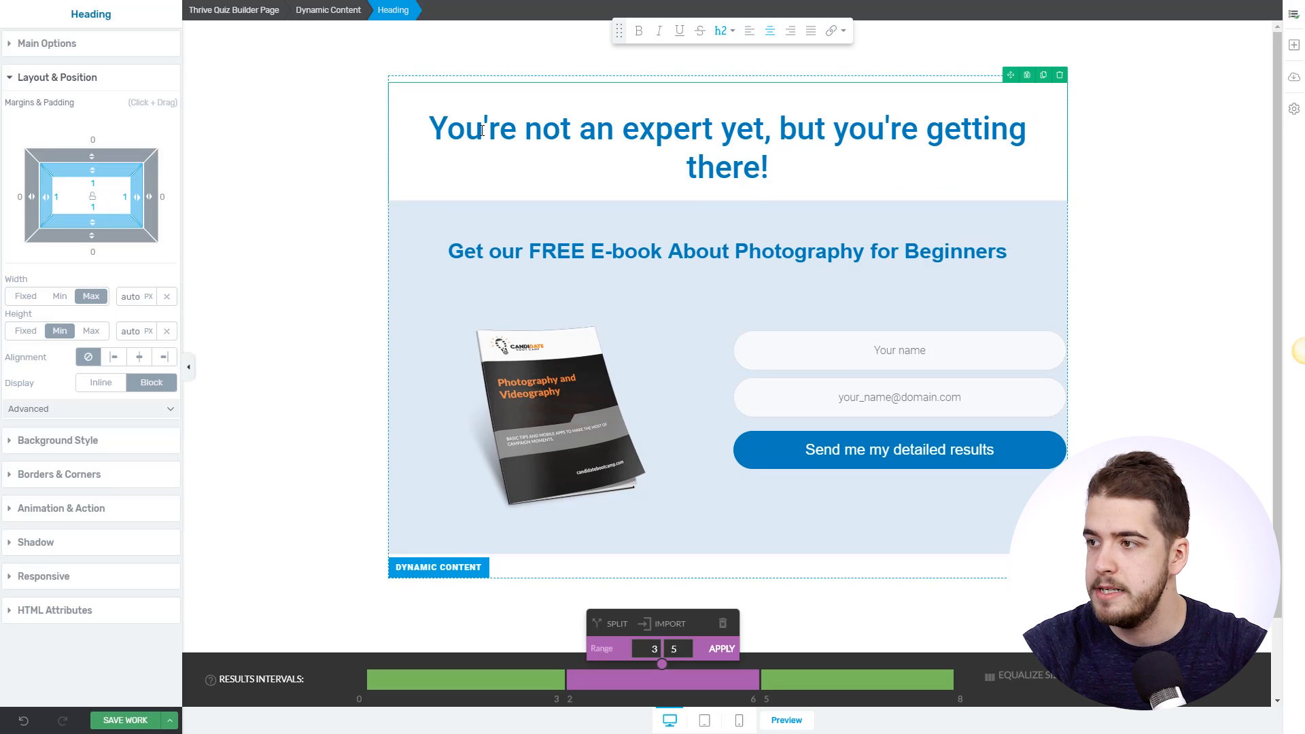
# - Color the words "not an expert yet" in the heading with the saved red color
pyautogui.moveTo(526, 131); pyautogui.dragTo(764, 131)
pyautogui.click(87, 43)
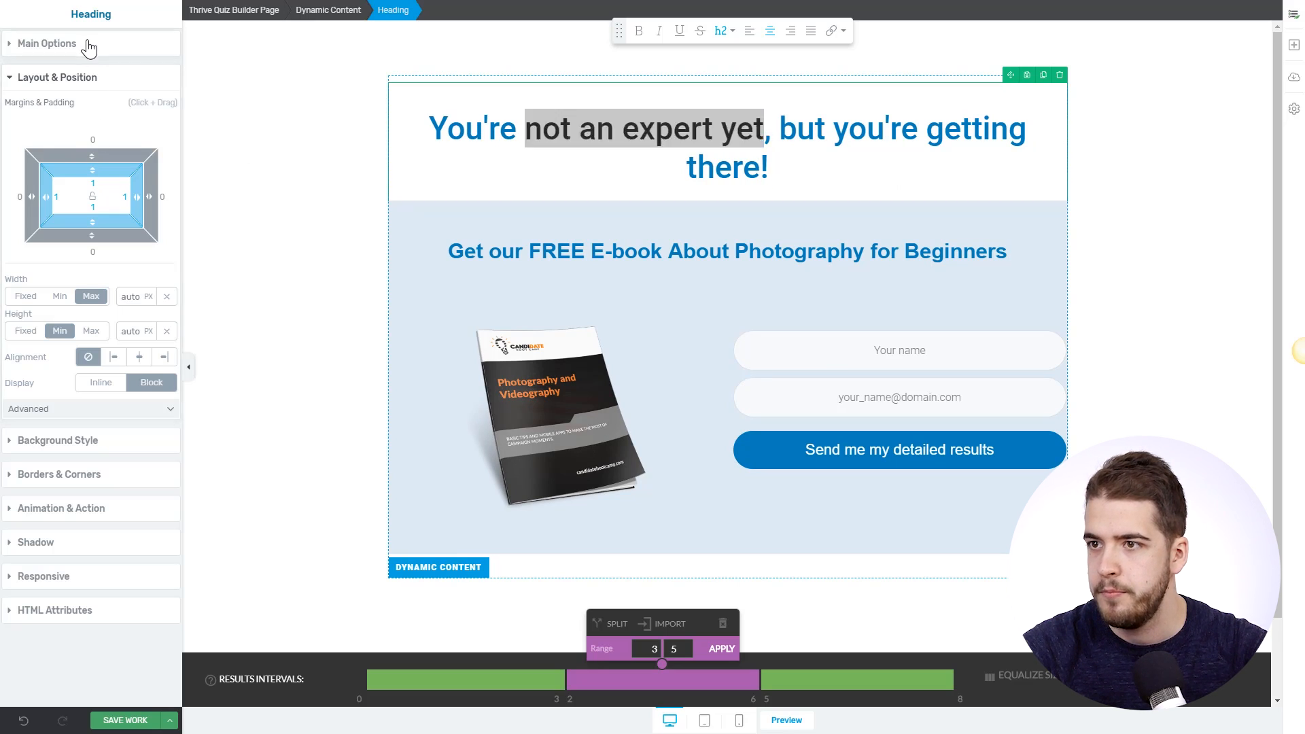
pyautogui.click(85, 73)
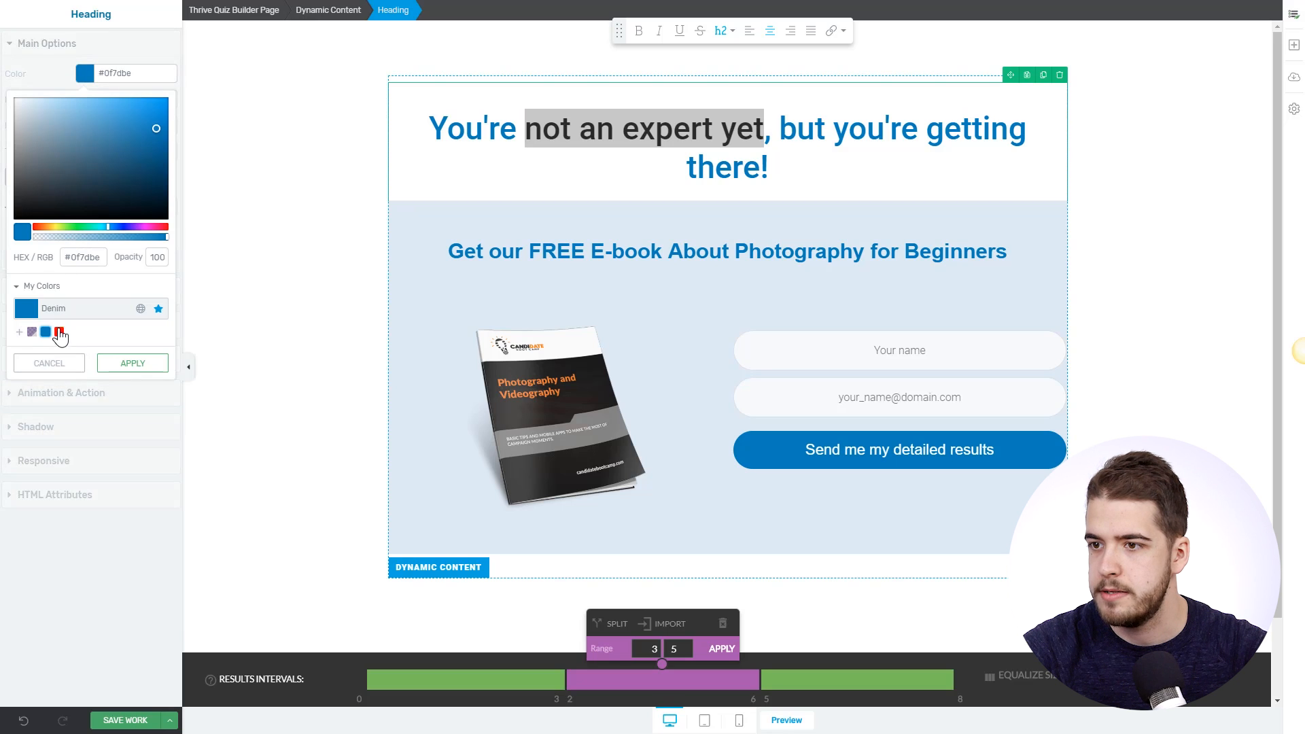
pyautogui.click(60, 334)
pyautogui.click(134, 366)
pyautogui.click(301, 324)
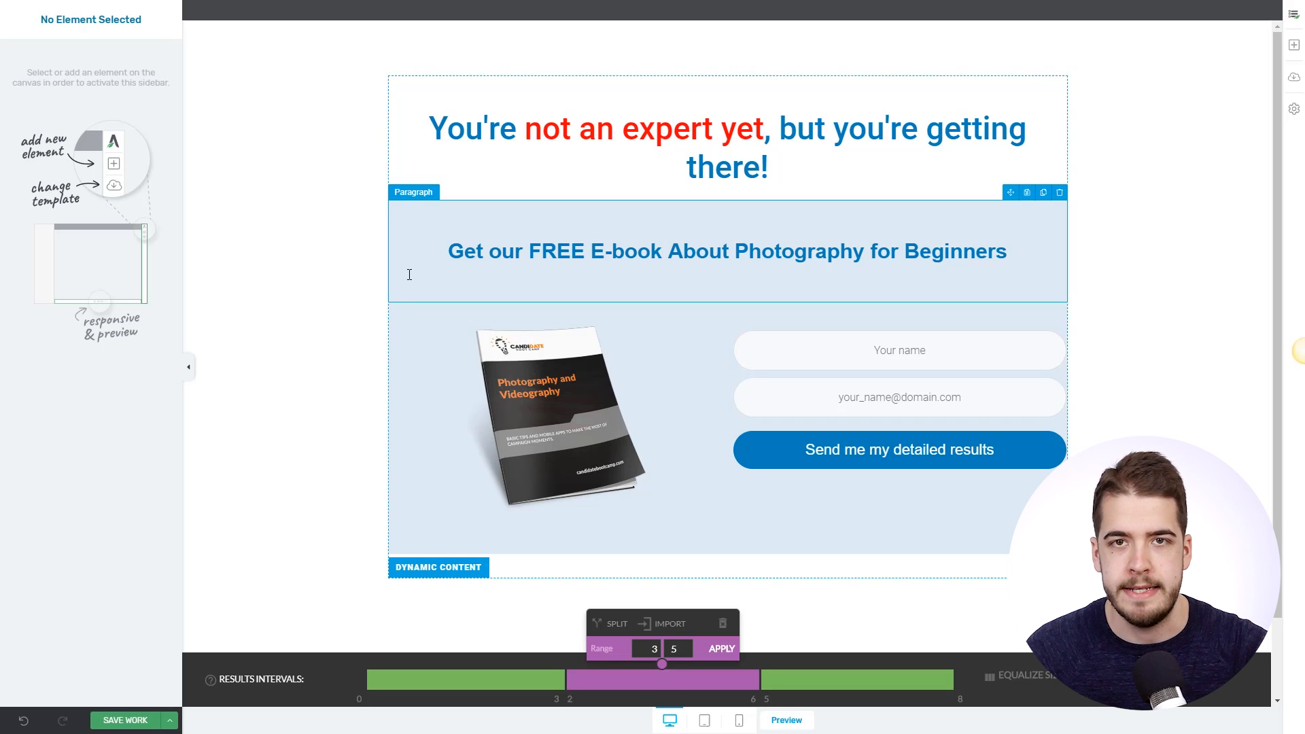
pyautogui.click(1023, 251)
pyautogui.moveTo(1022, 251); pyautogui.dragTo(443, 264)
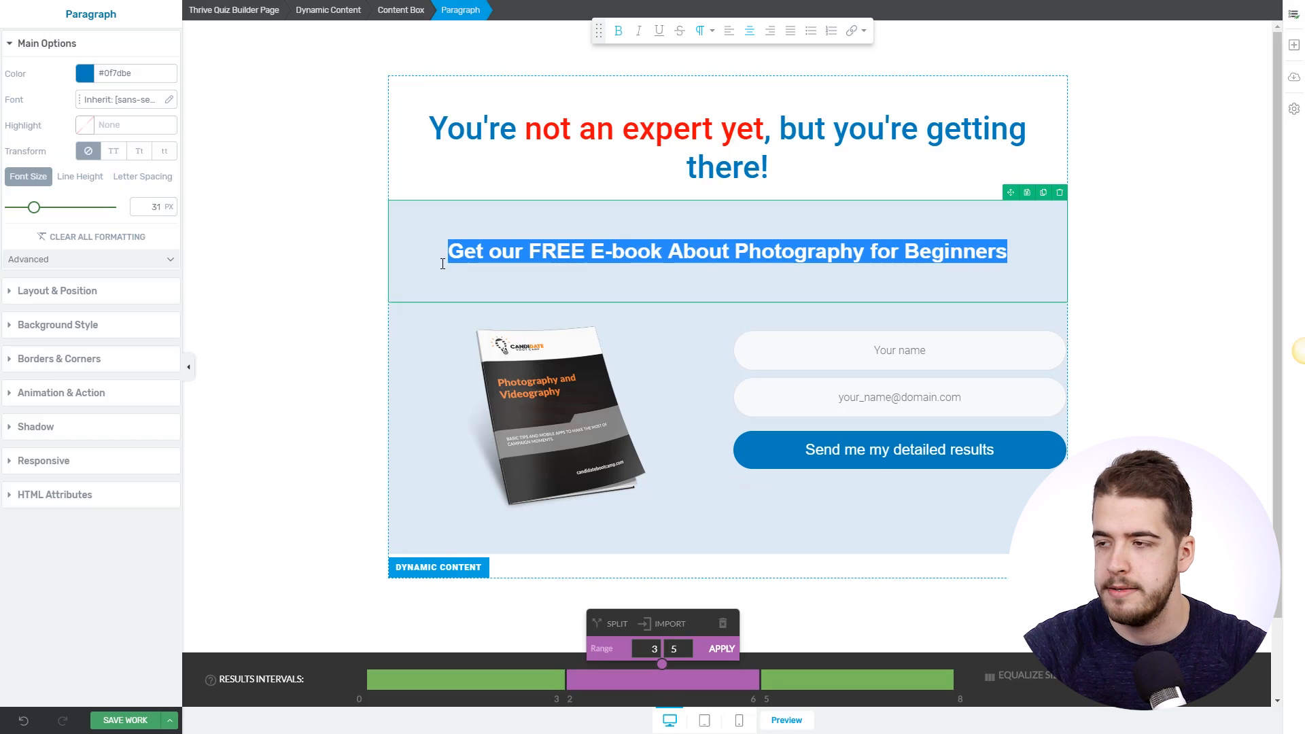
pyautogui.press('BackSpace')
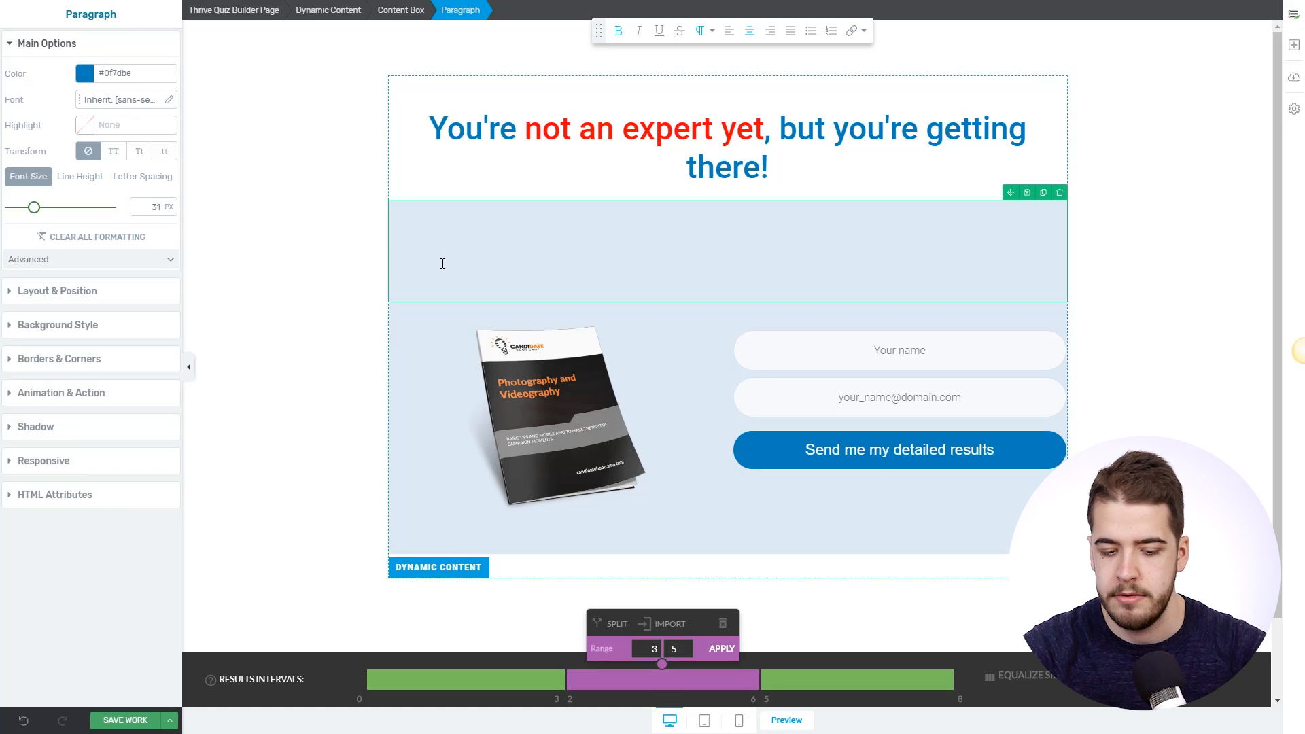
pyautogui.hotkey('ctrl', 'z')
pyautogui.click(709, 264)
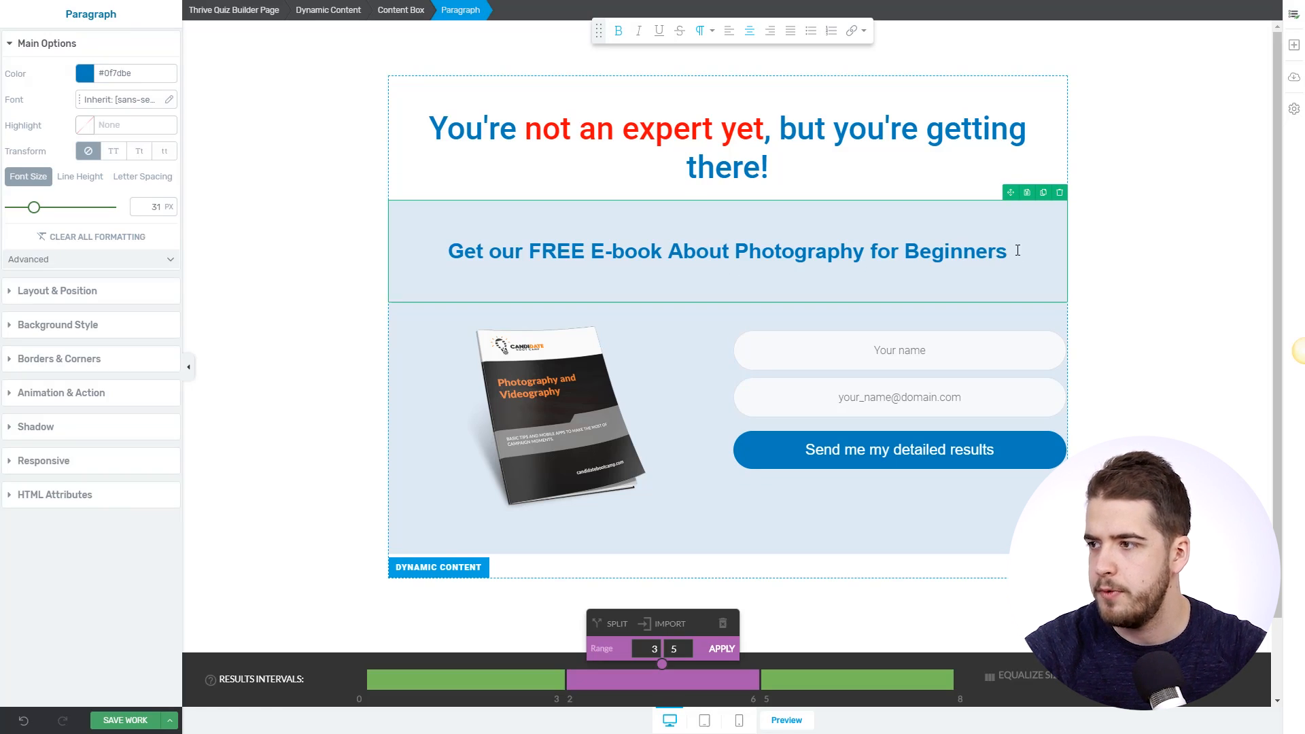
# - Replace "Photography for Beginners" in the opt-in headline with "the Advanced Photography Techniques That You Neet to Know"
pyautogui.moveTo(1017, 251); pyautogui.dragTo(740, 262)
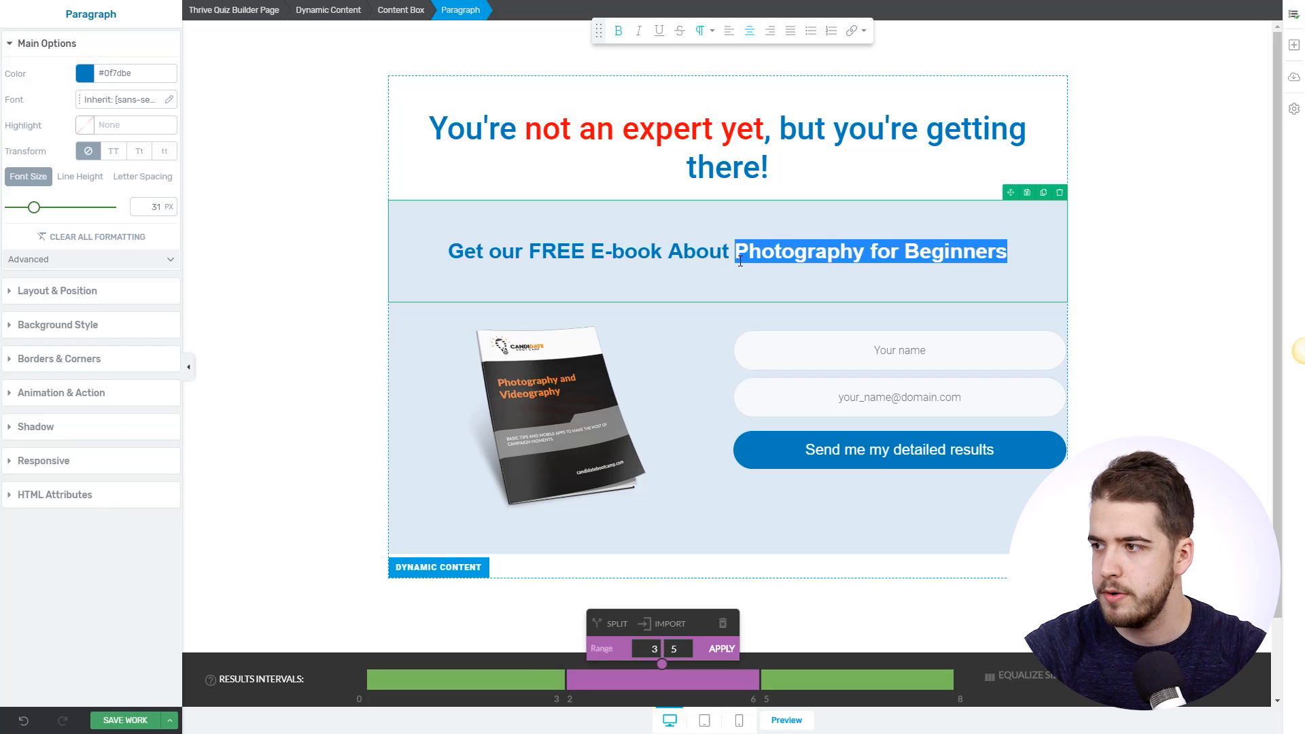
pyautogui.press('BackSpace')
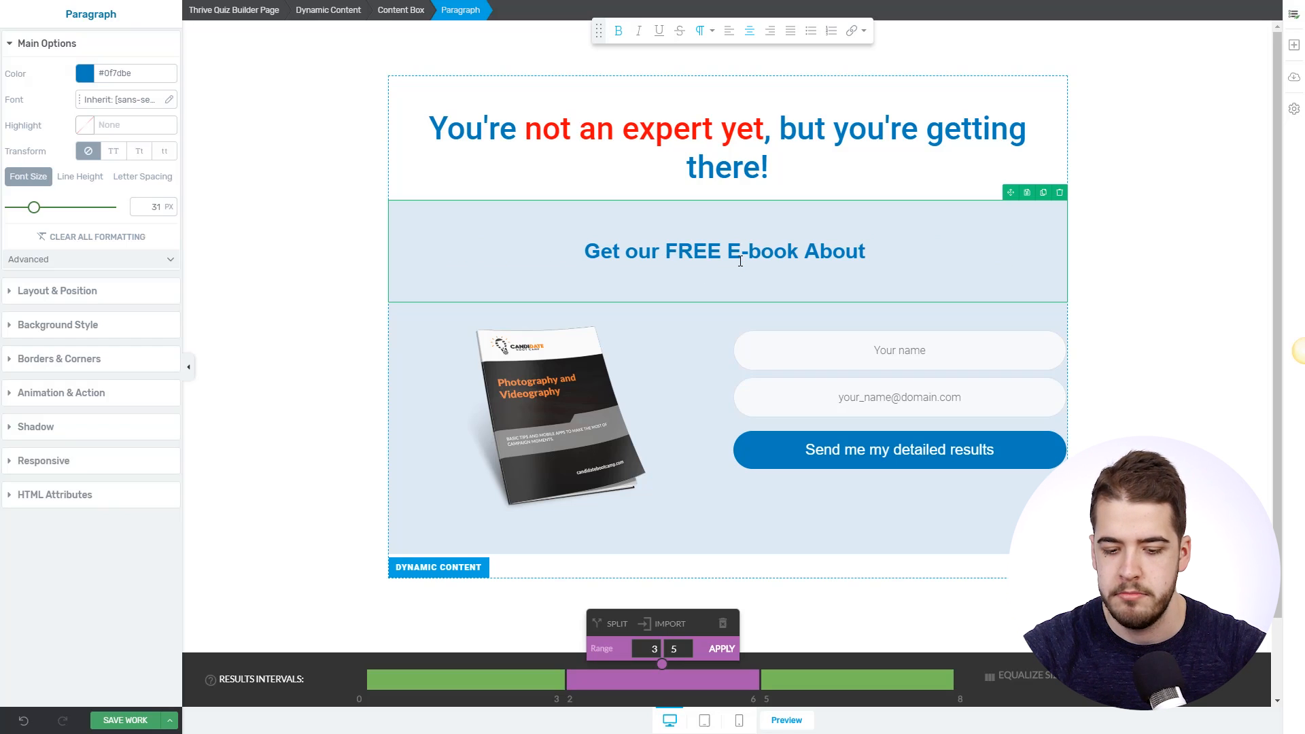
pyautogui.write('the Adbv')
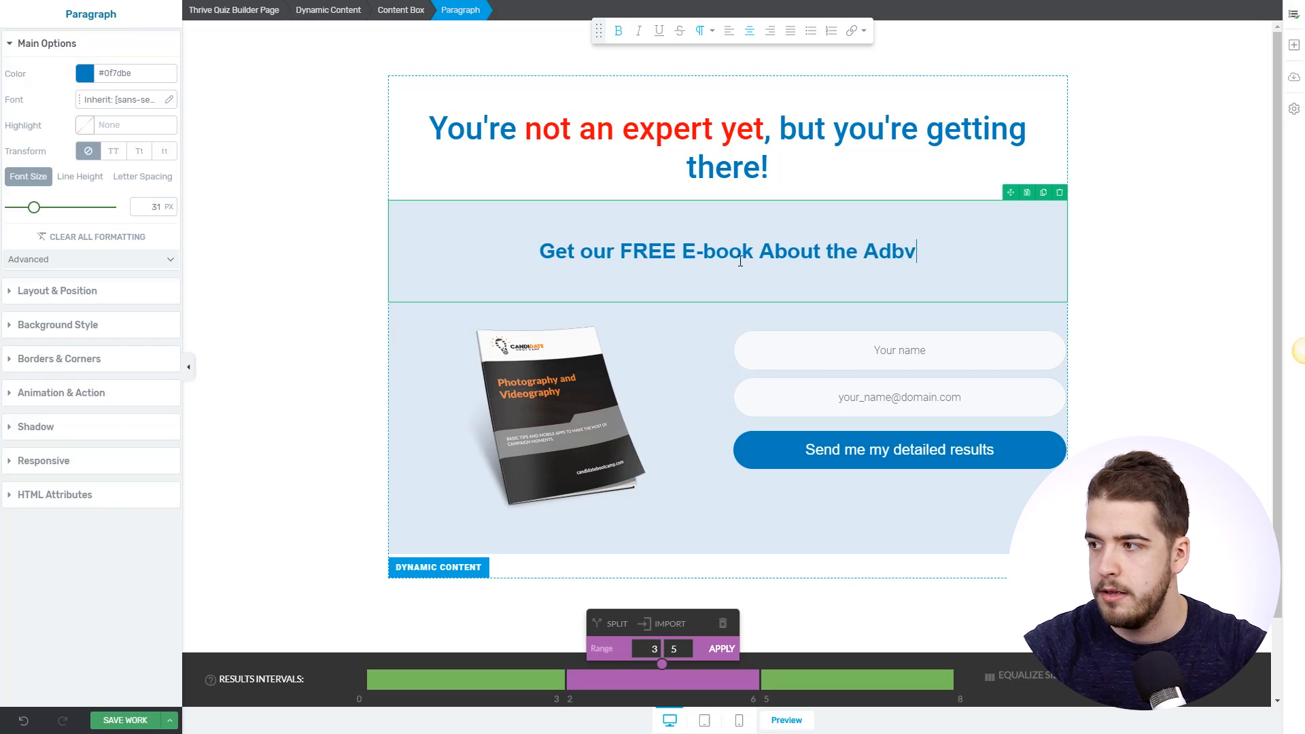
pyautogui.press('BackSpace')
pyautogui.press('BackSpace')
pyautogui.write('vanced T')
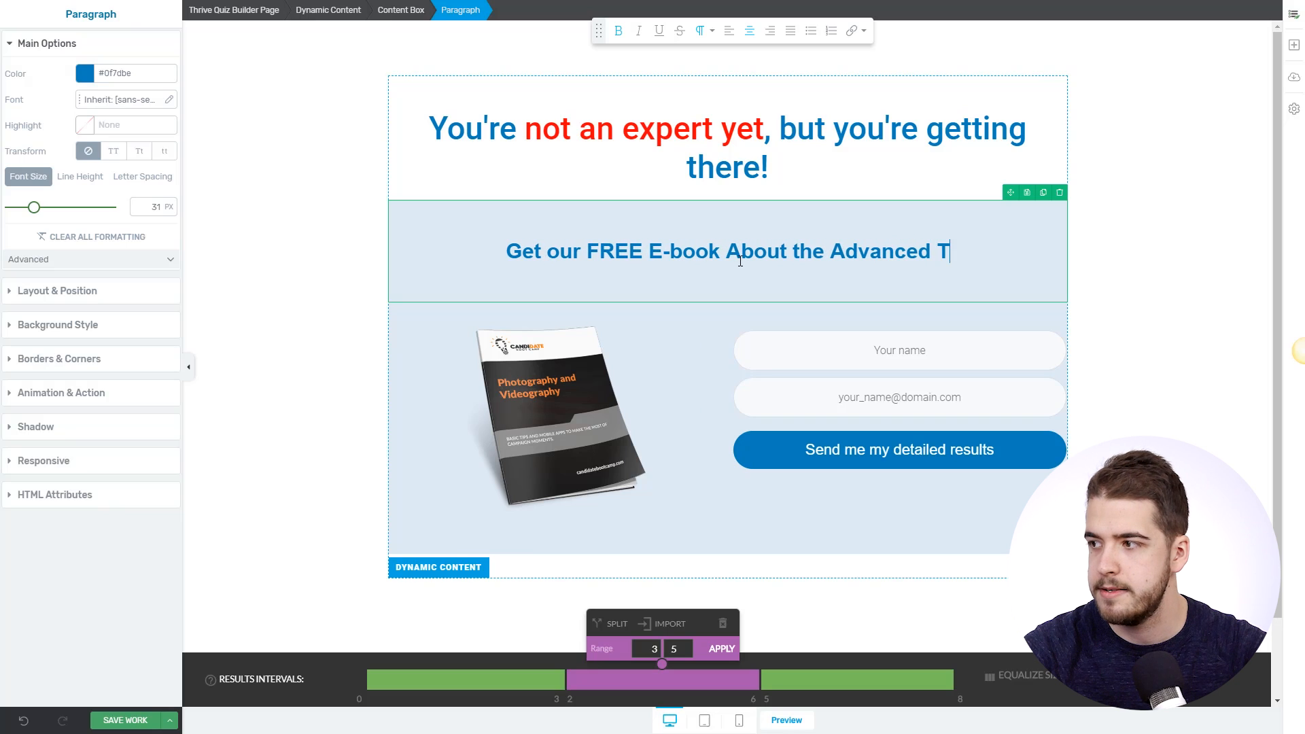
pyautogui.press('BackSpace')
pyautogui.write('Photography ')
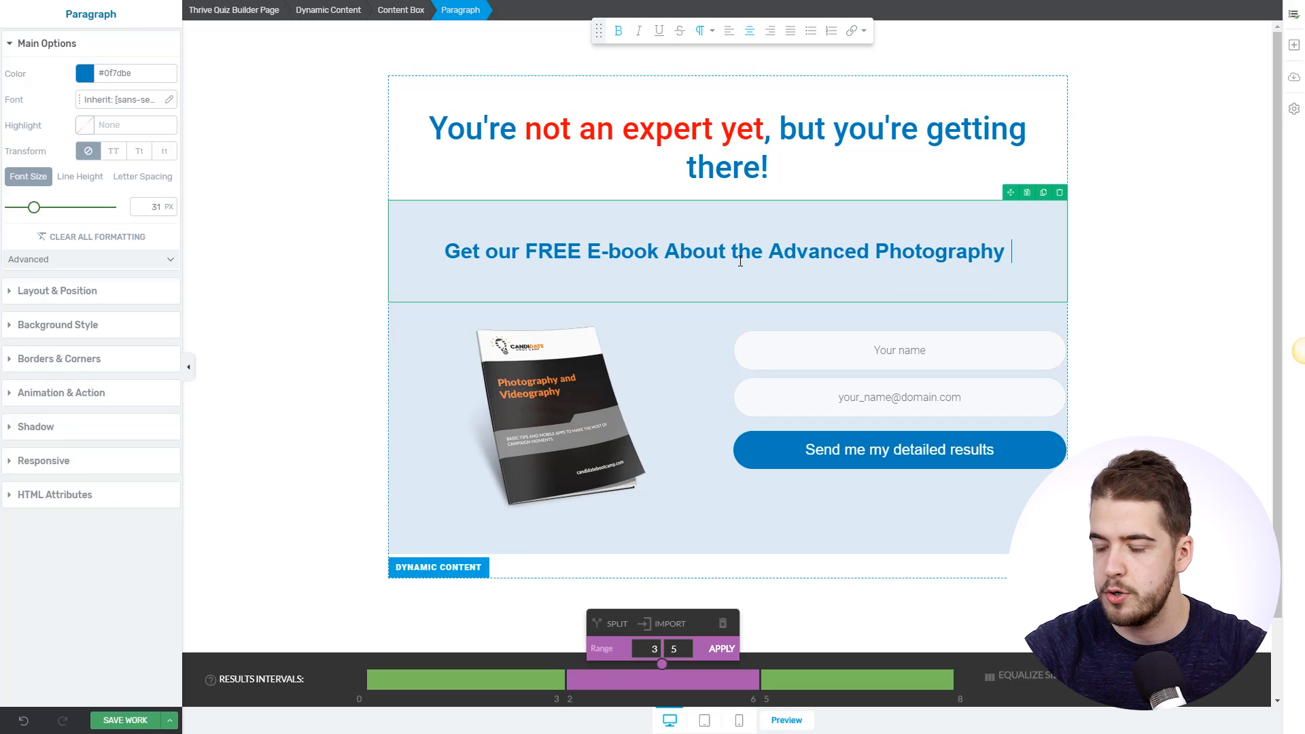
pyautogui.write('Techniques ')
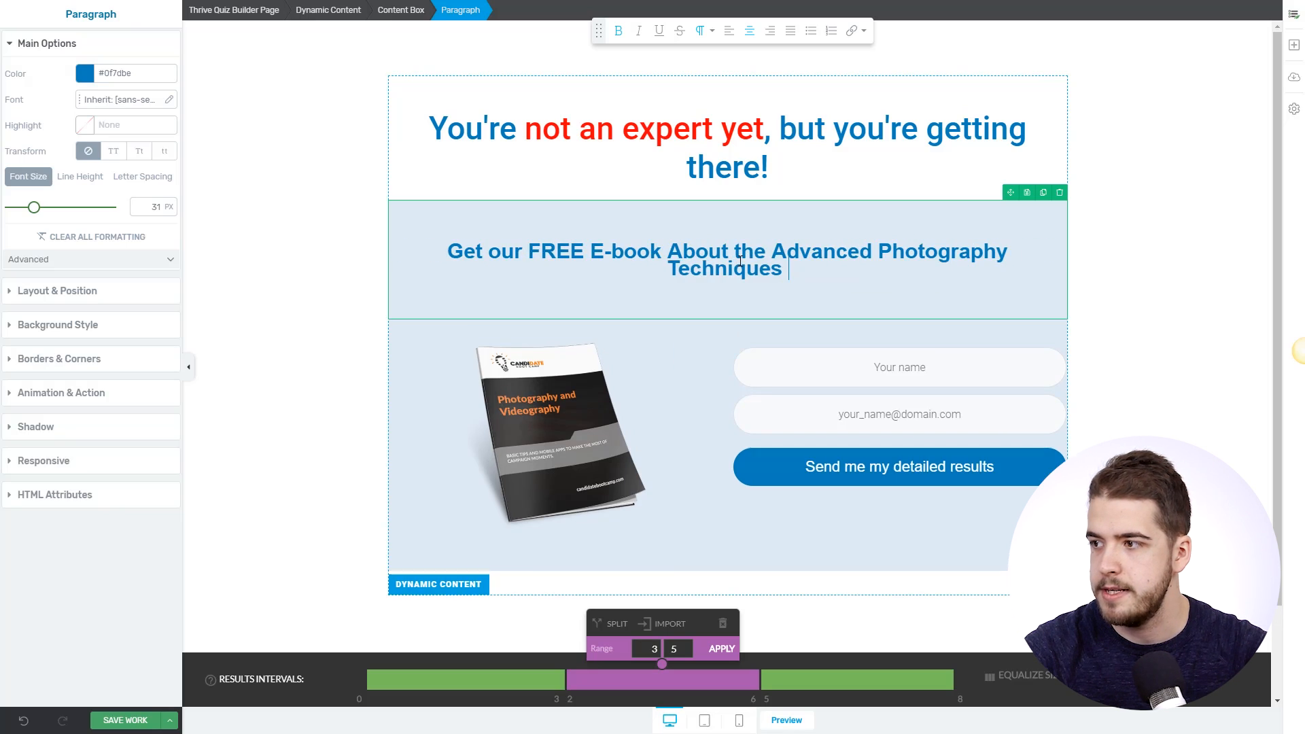
pyautogui.write('That You Ned')
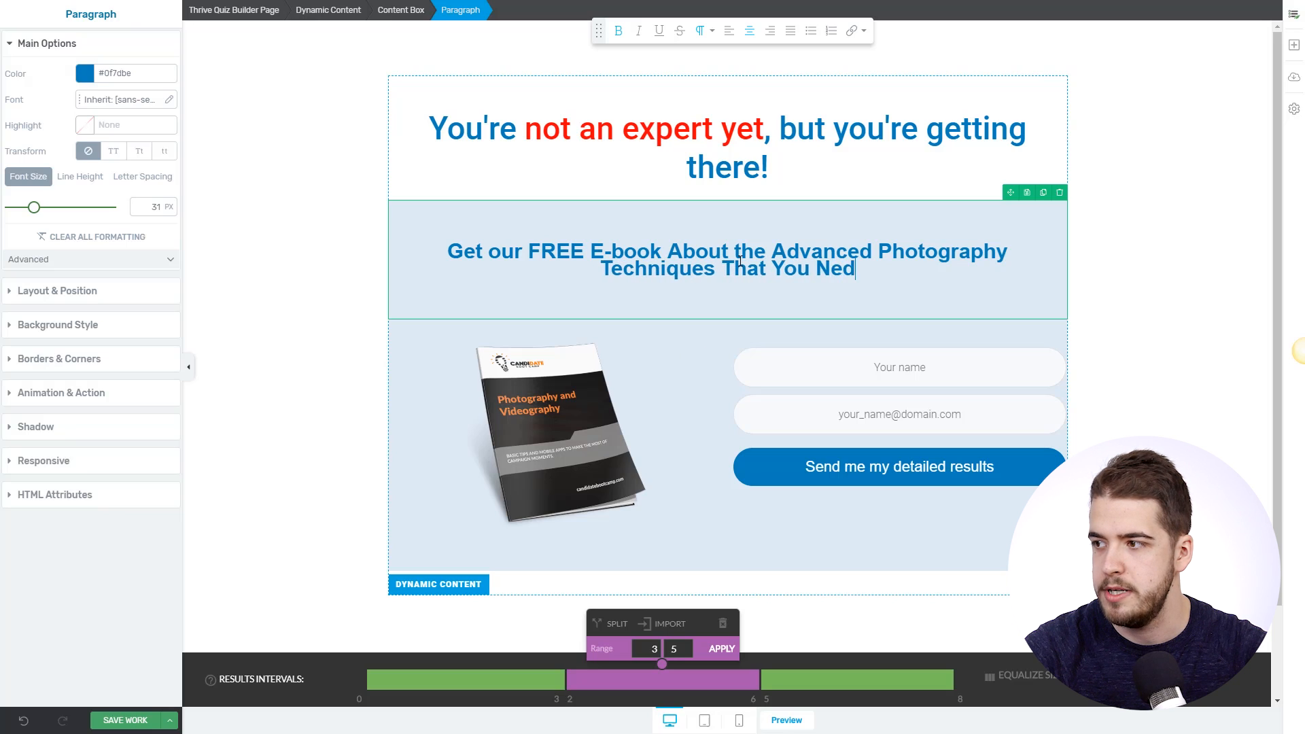
pyautogui.write('d to')
pyautogui.press('BackSpace')
pyautogui.press('BackSpace')
pyautogui.press('BackSpace')
pyautogui.press('BackSpace')
pyautogui.press('BackSpace')
pyautogui.press('BackSpace')
pyautogui.write('et')
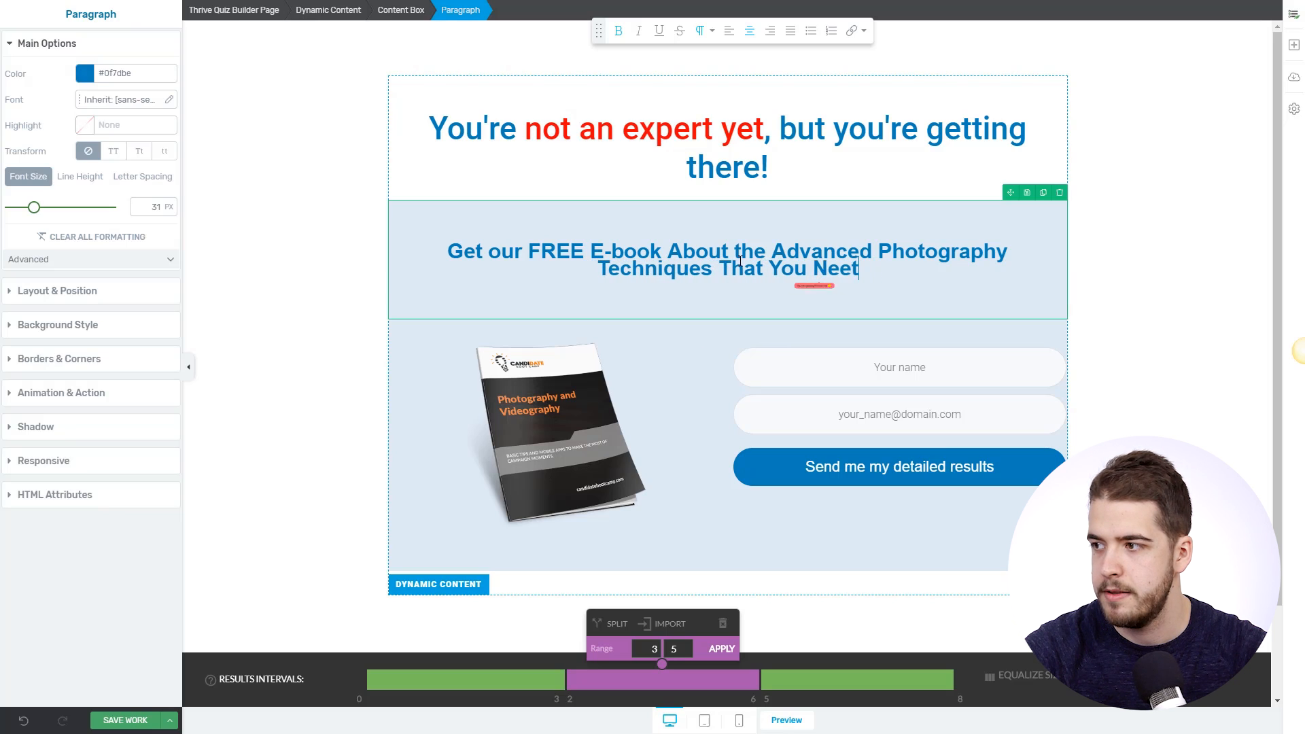
pyautogui.write(' to Know')
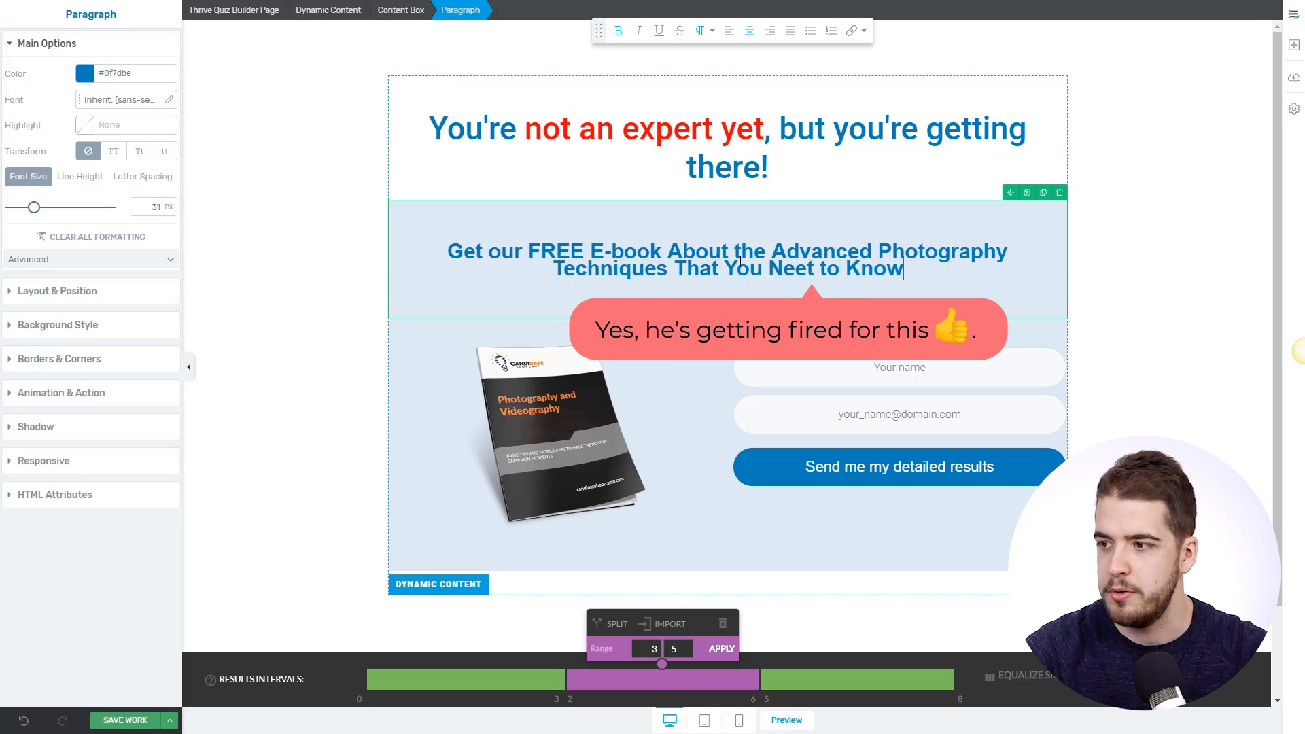
# - Replace the e-book cover with the "10 Incredible Tools for Professional Photographers" cover from the media library
pyautogui.click(567, 400)
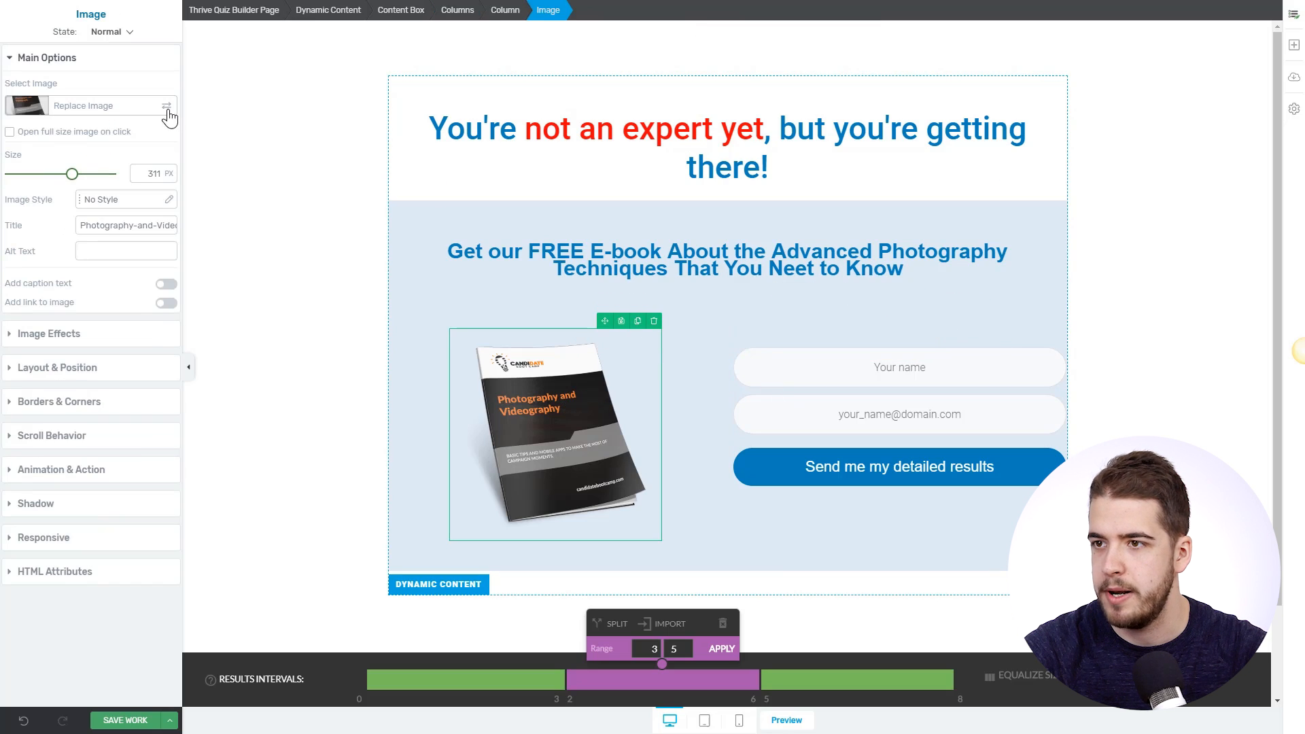
pyautogui.click(93, 110)
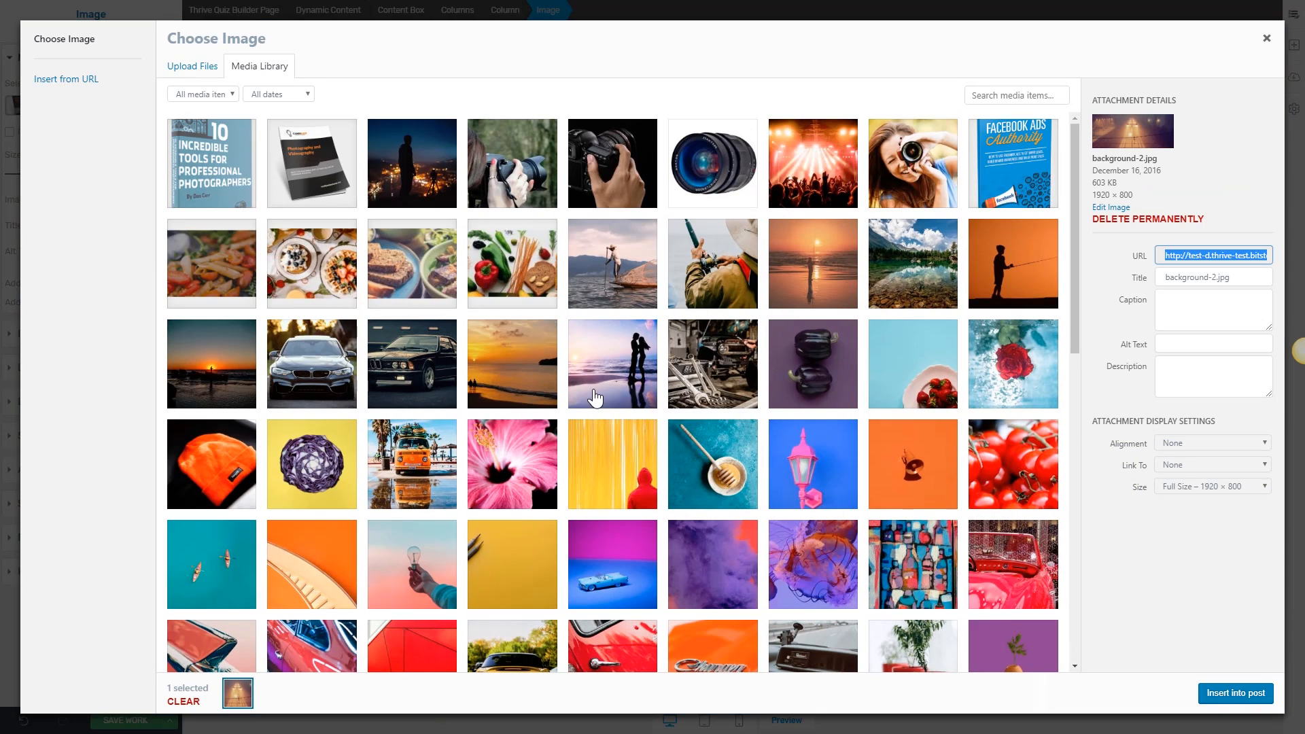
pyautogui.click(179, 136)
pyautogui.click(1236, 694)
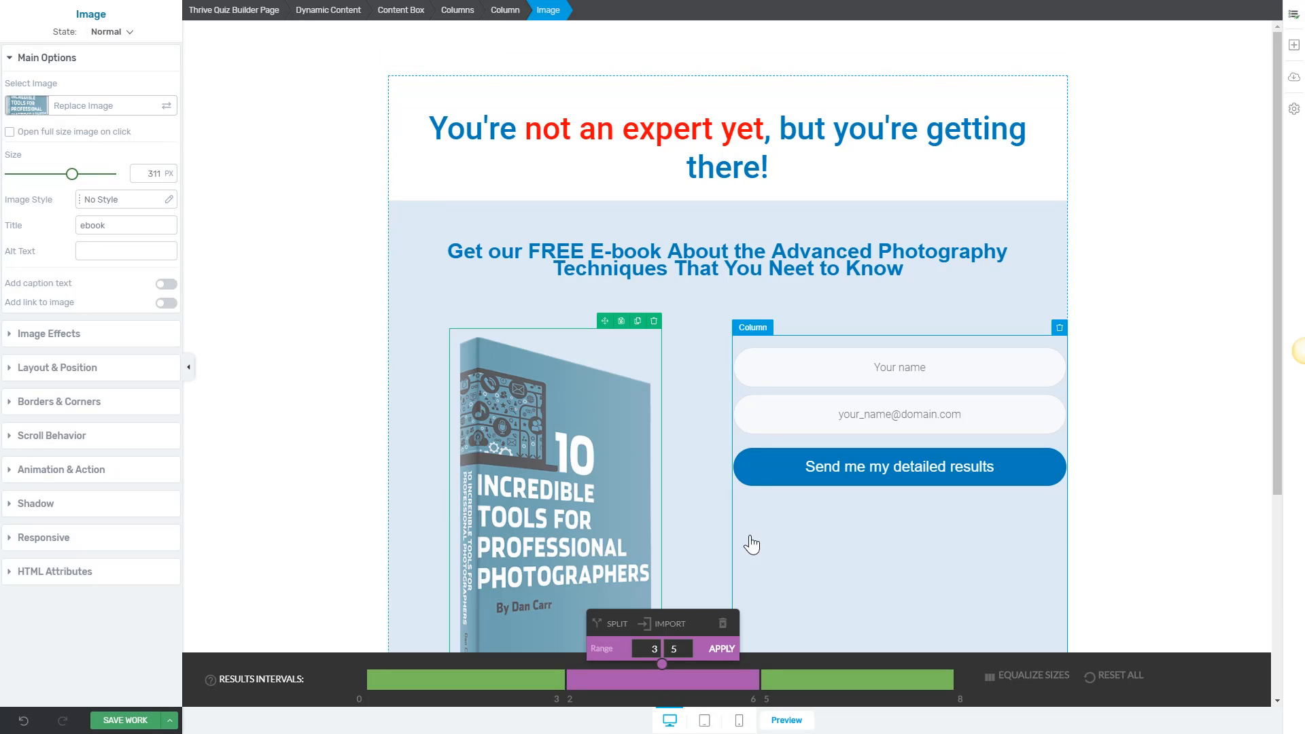
# - Shrink the new e-book cover image and set its top margin to -20
pyautogui.moveTo(73, 174); pyautogui.dragTo(100, 221)
pyautogui.click(79, 367)
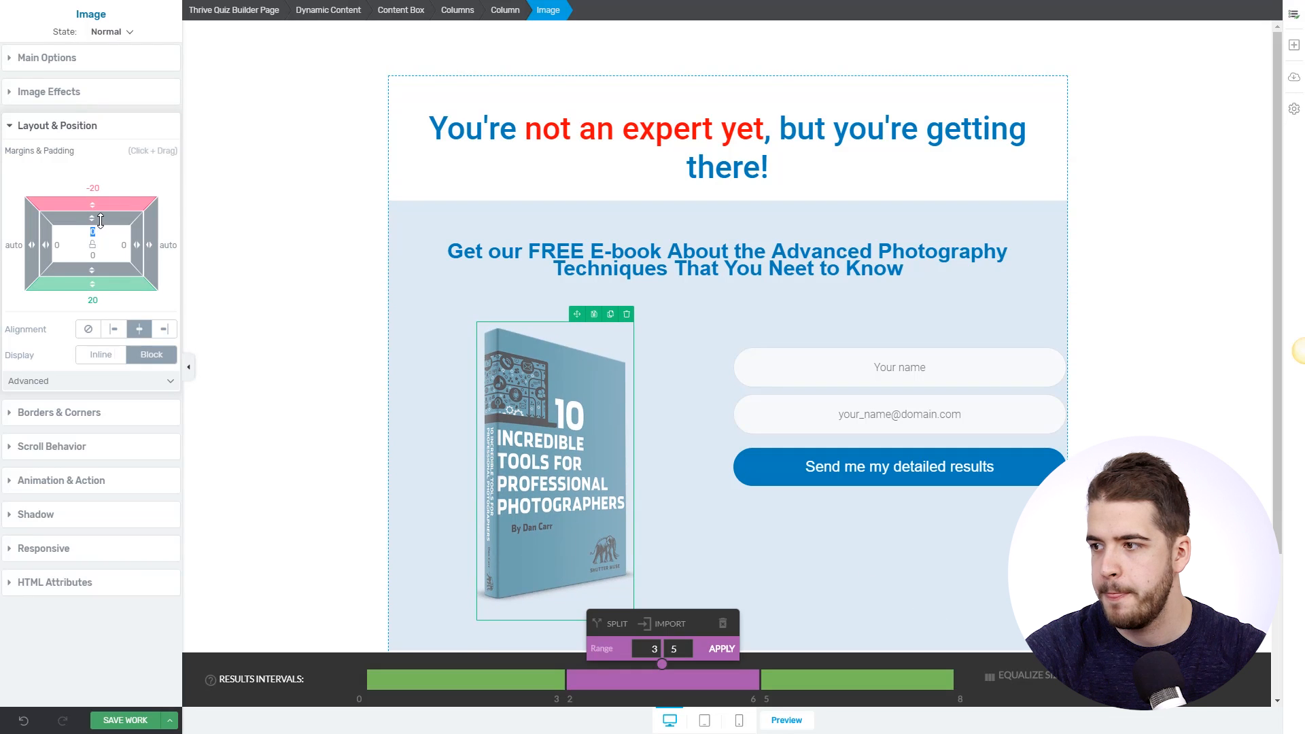
pyautogui.click(322, 320)
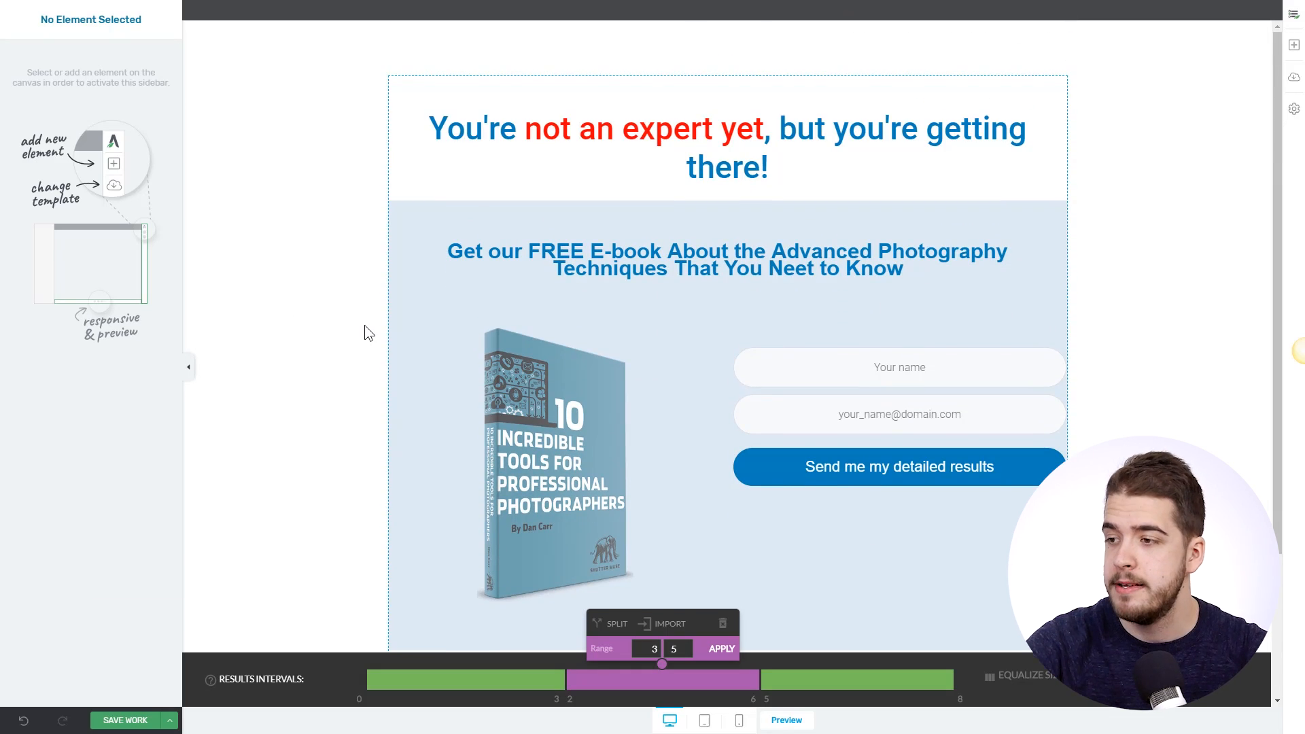
pyautogui.scroll(-3, 357, 321)
pyautogui.scroll(3, 357, 323)
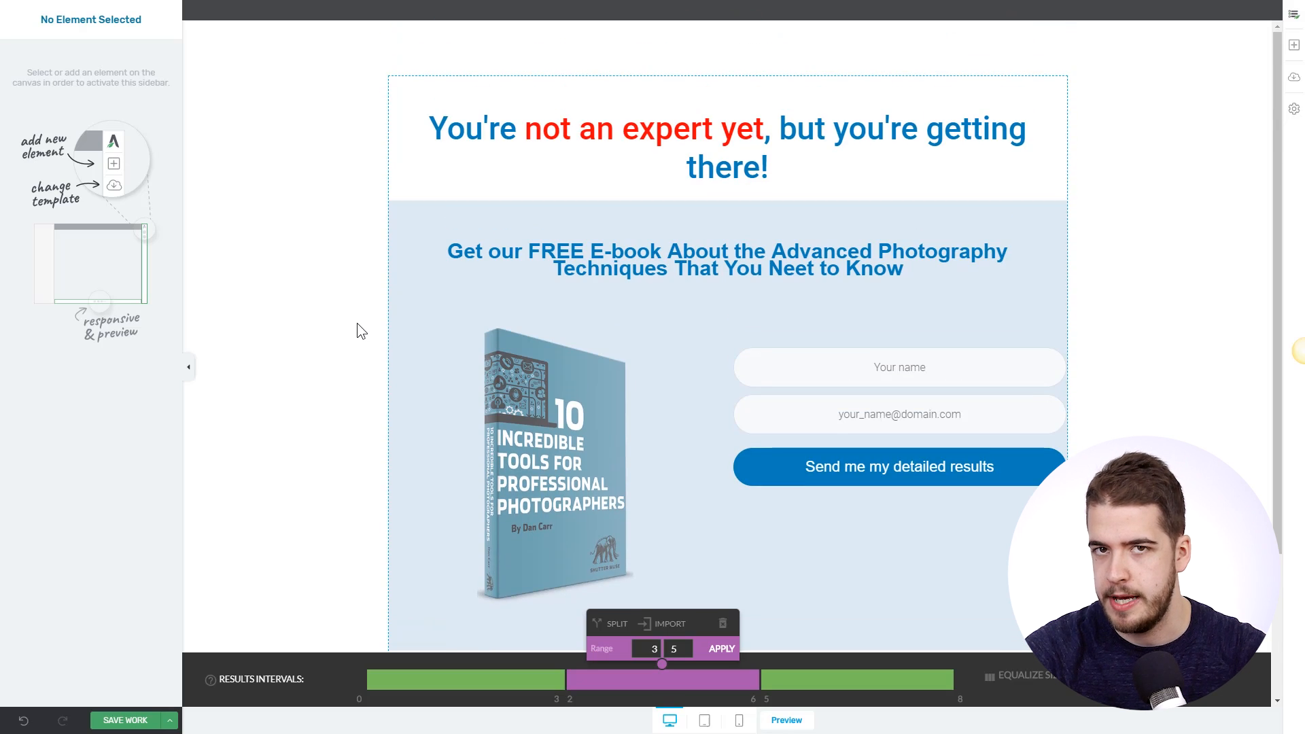
pyautogui.scroll(-2, 361, 325)
pyautogui.scroll(2, 365, 329)
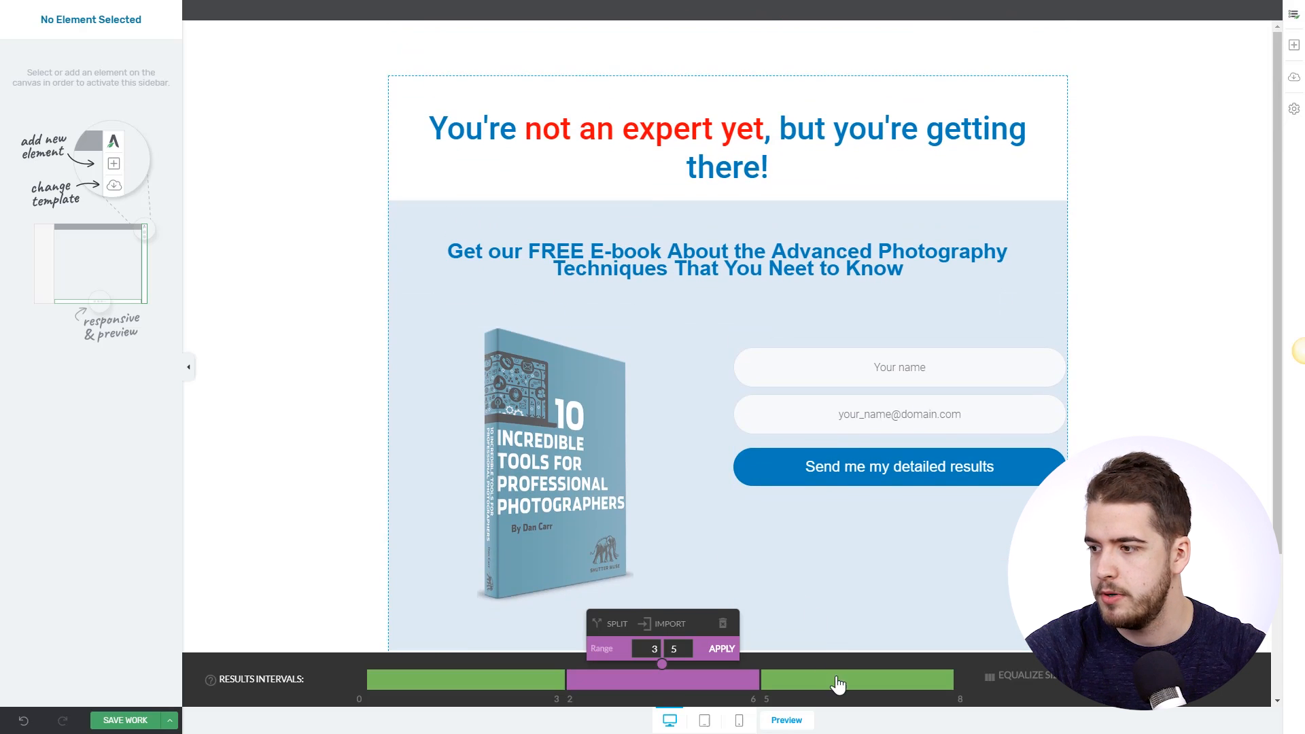
# - Import the content of the 0 - 2 interval into the third results interval, range 6 to 8
pyautogui.click(838, 684)
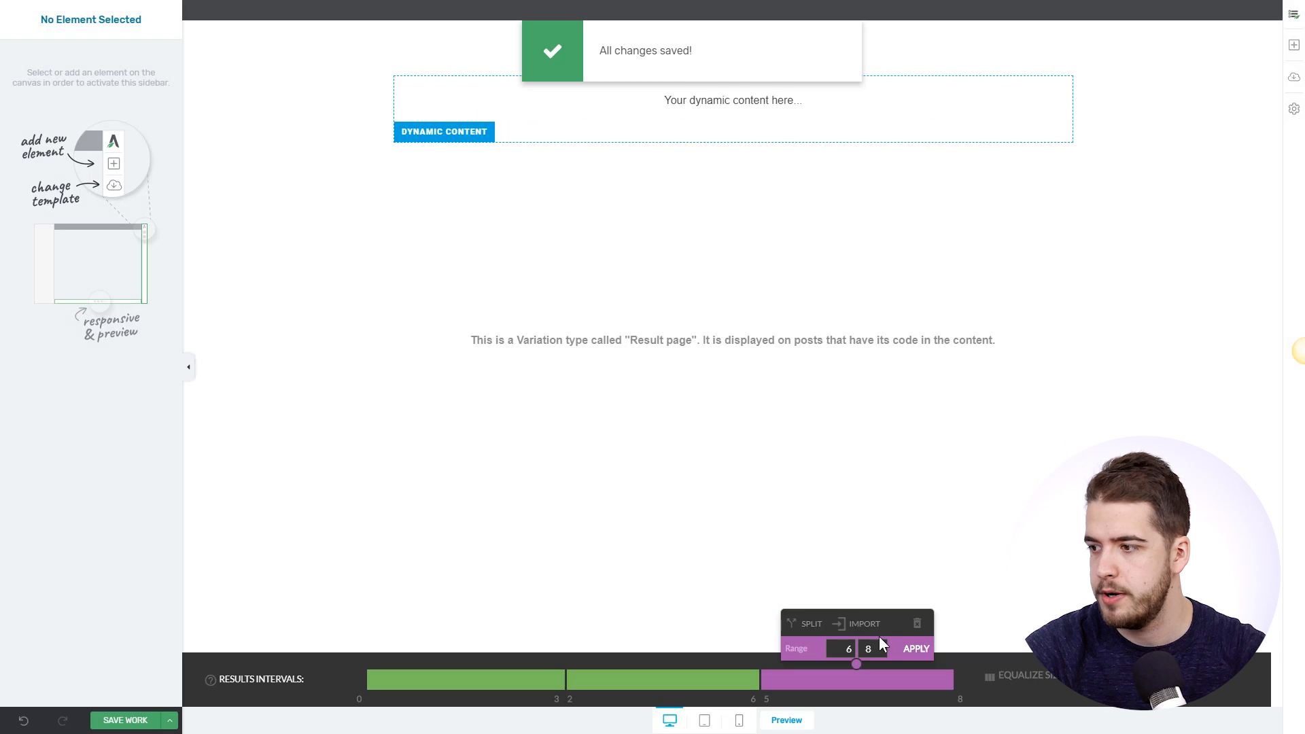
pyautogui.click(857, 623)
pyautogui.click(524, 247)
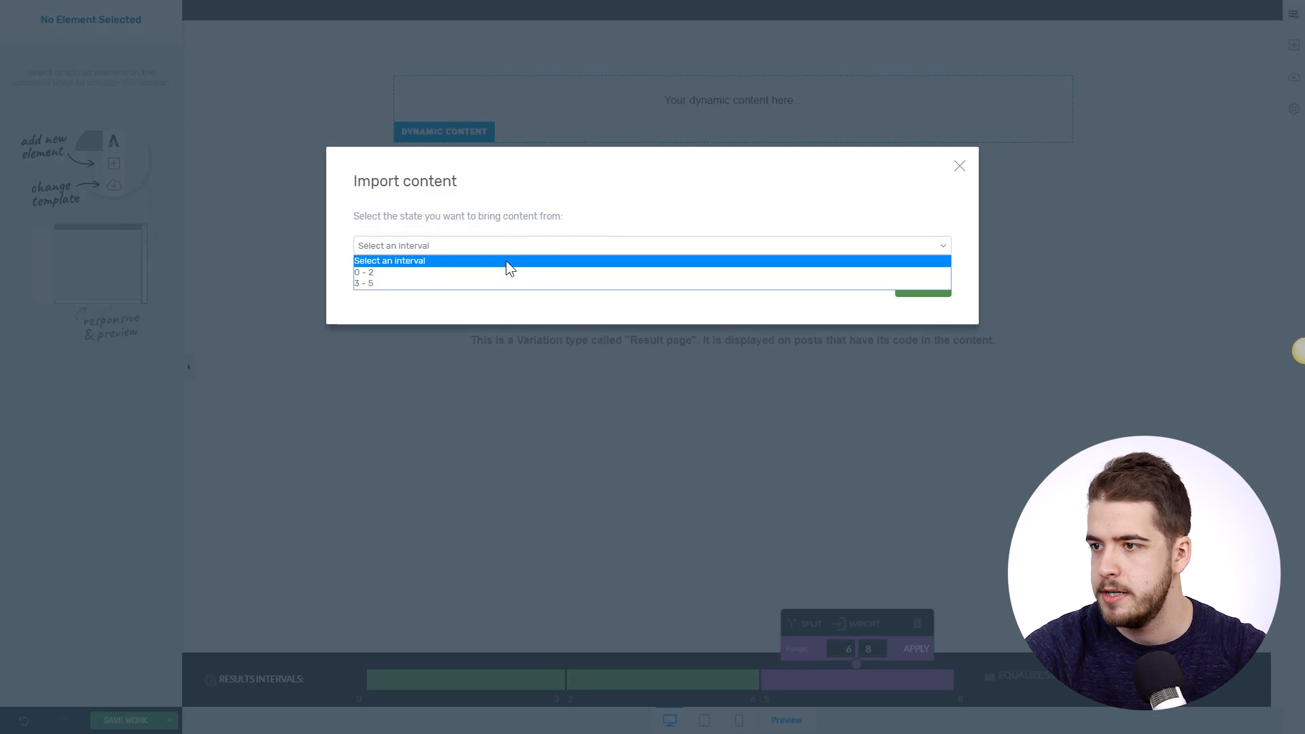
pyautogui.click(499, 272)
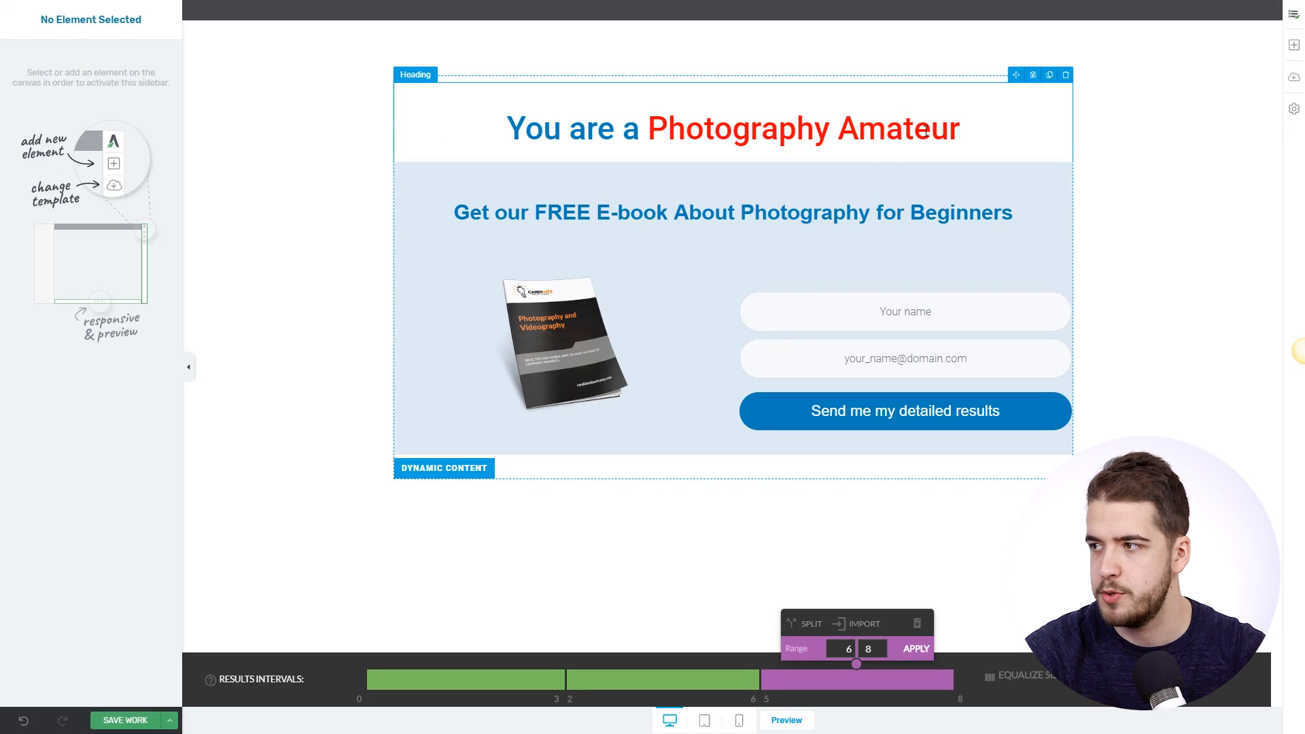
# - Replace the result heading of the 6 to 8 interval with "Congratulations!"
pyautogui.click(976, 124)
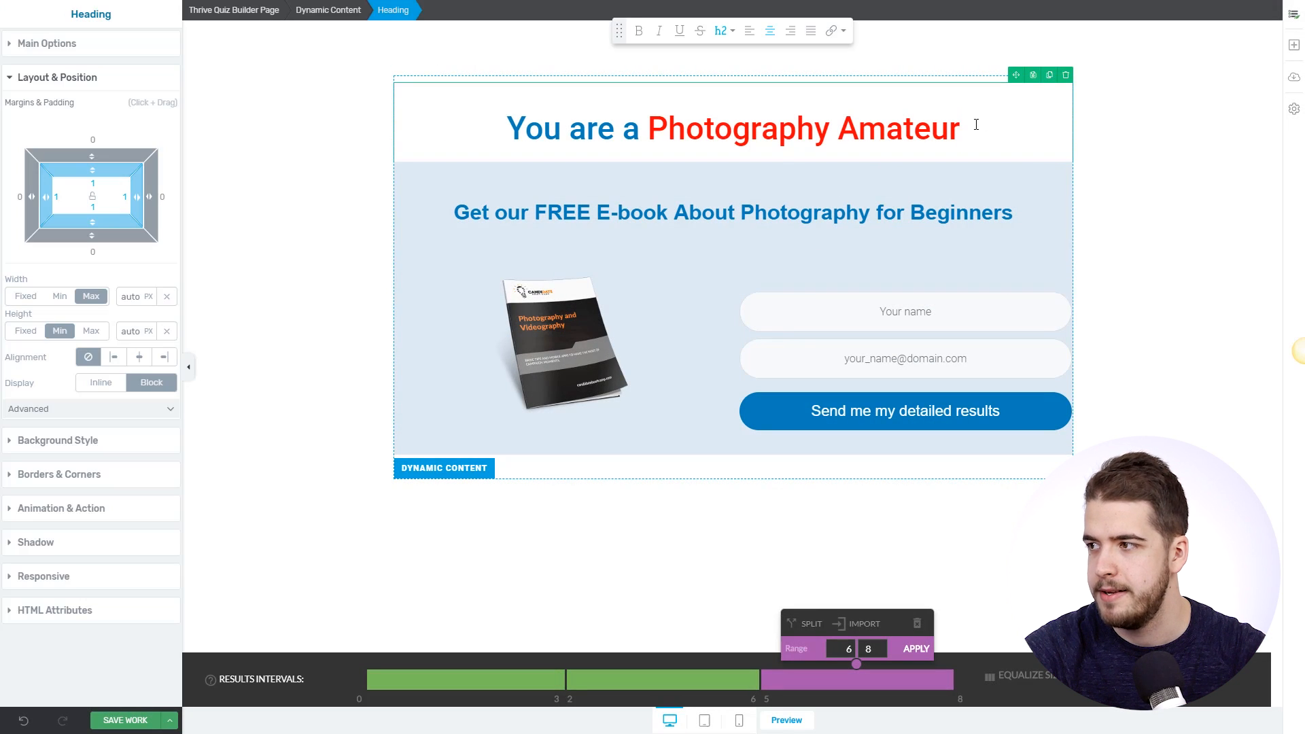
pyautogui.moveTo(977, 125); pyautogui.dragTo(499, 129)
pyautogui.write('Congr')
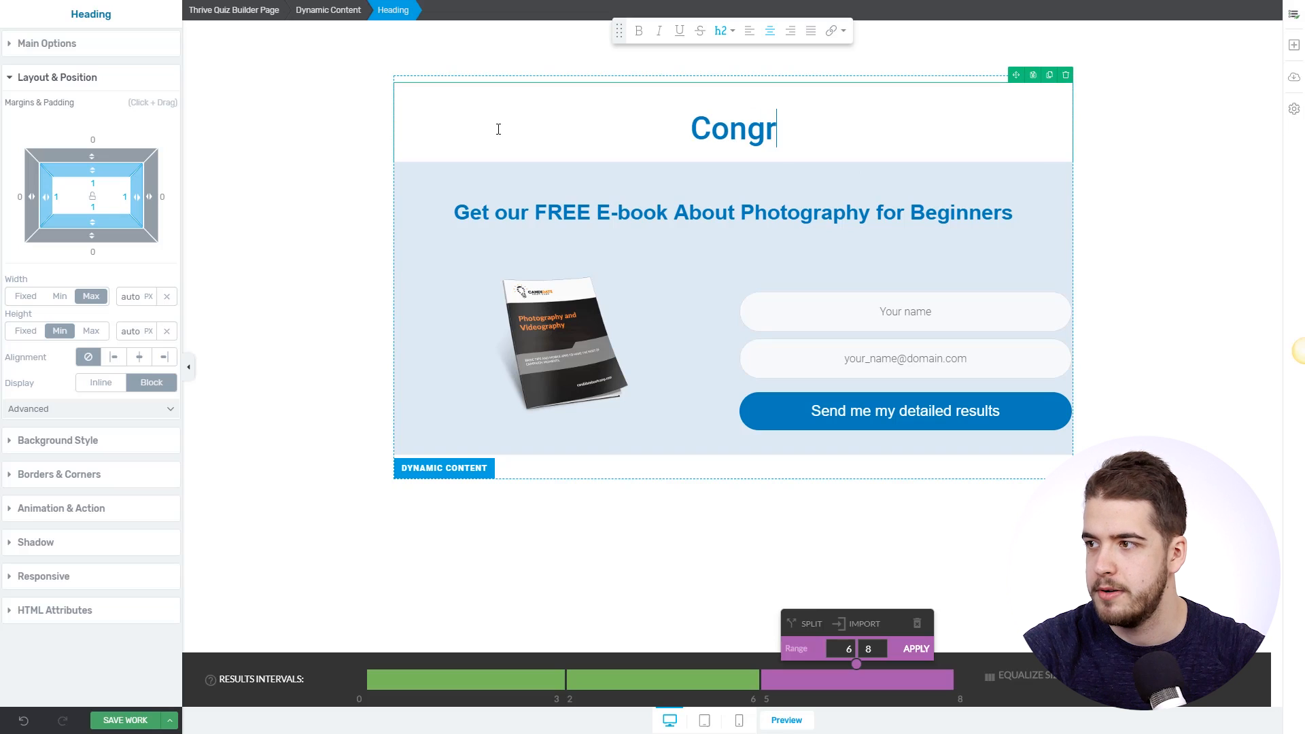
pyautogui.write('atulations!')
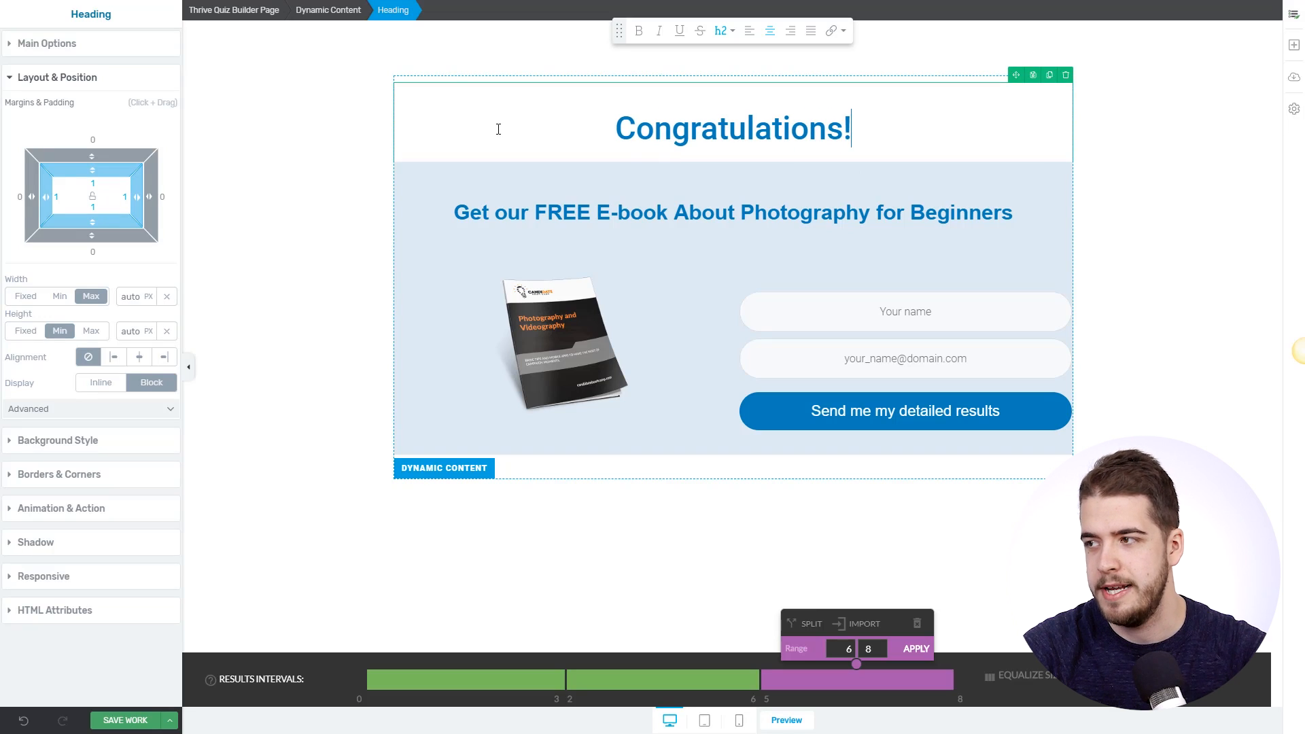
# - Complete the result heading of the 6 to 8 interval so it reads "Congratulations! You're a Photography Expert!"
pyautogui.write(" You're ")
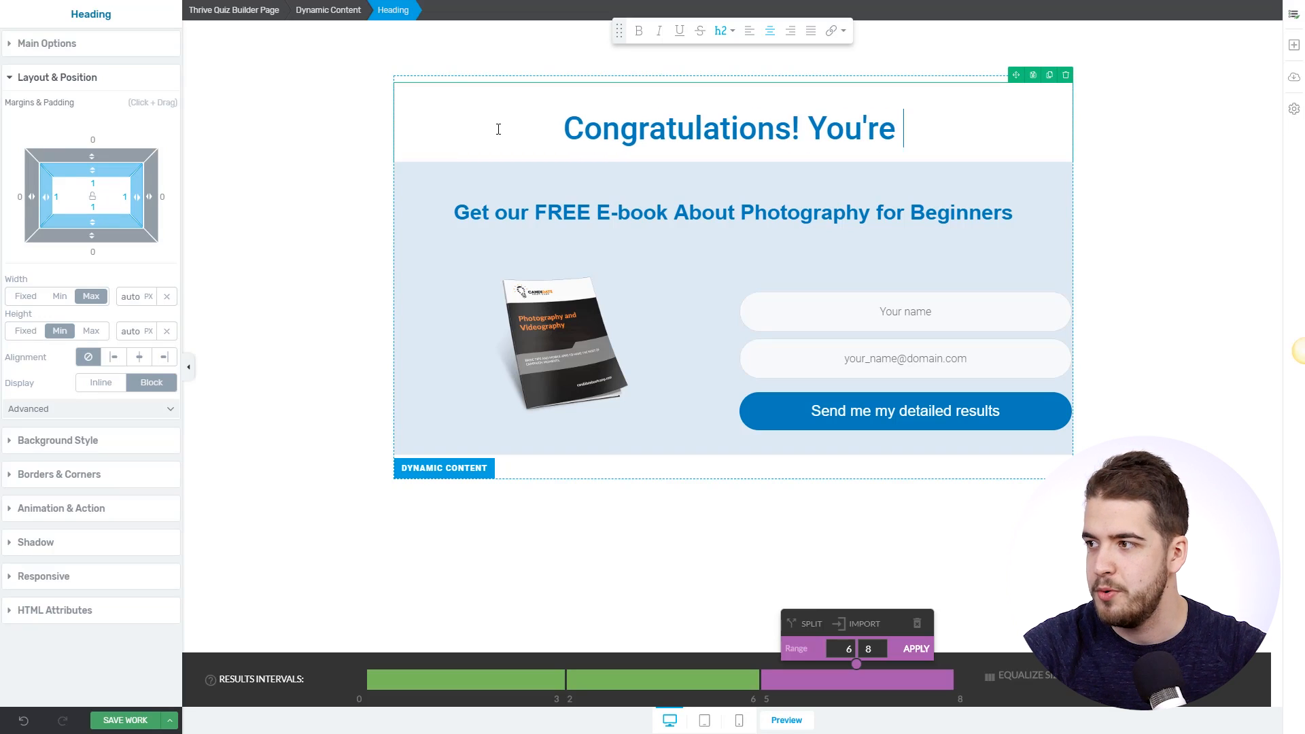
pyautogui.write('a Photography')
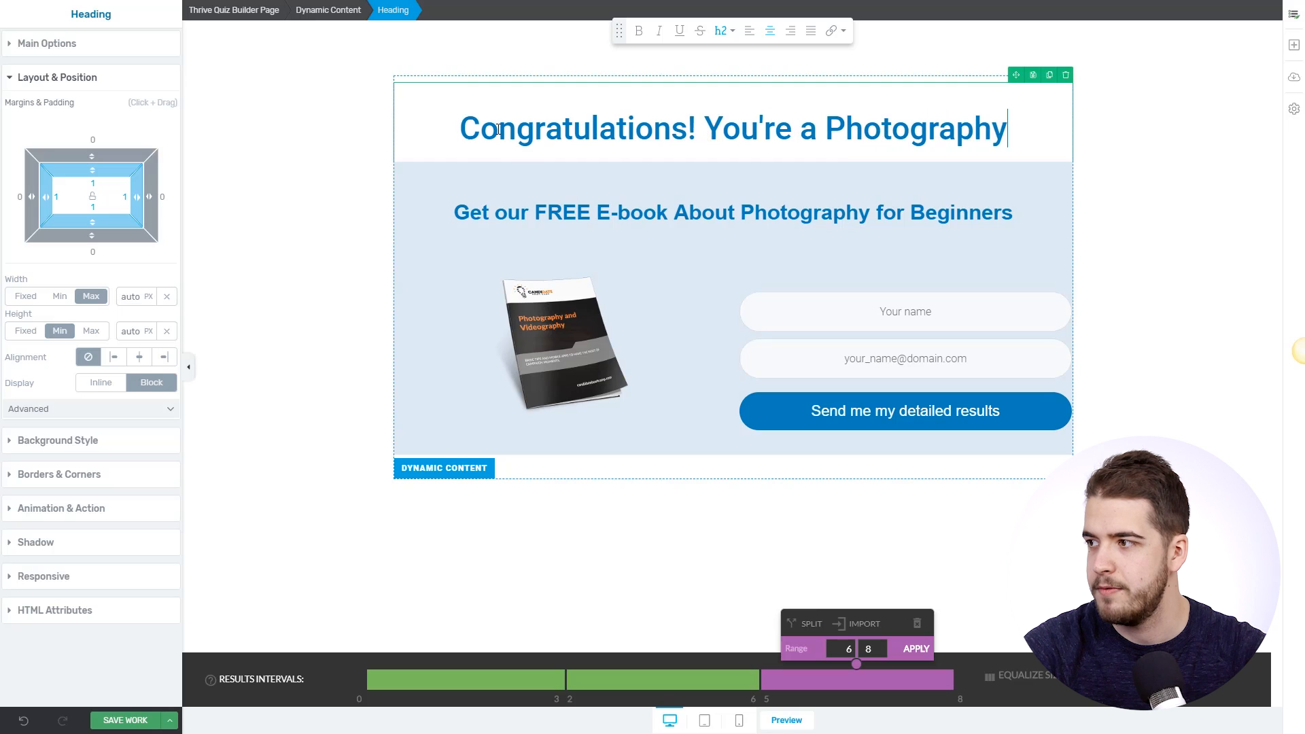
pyautogui.write(' Expert!')
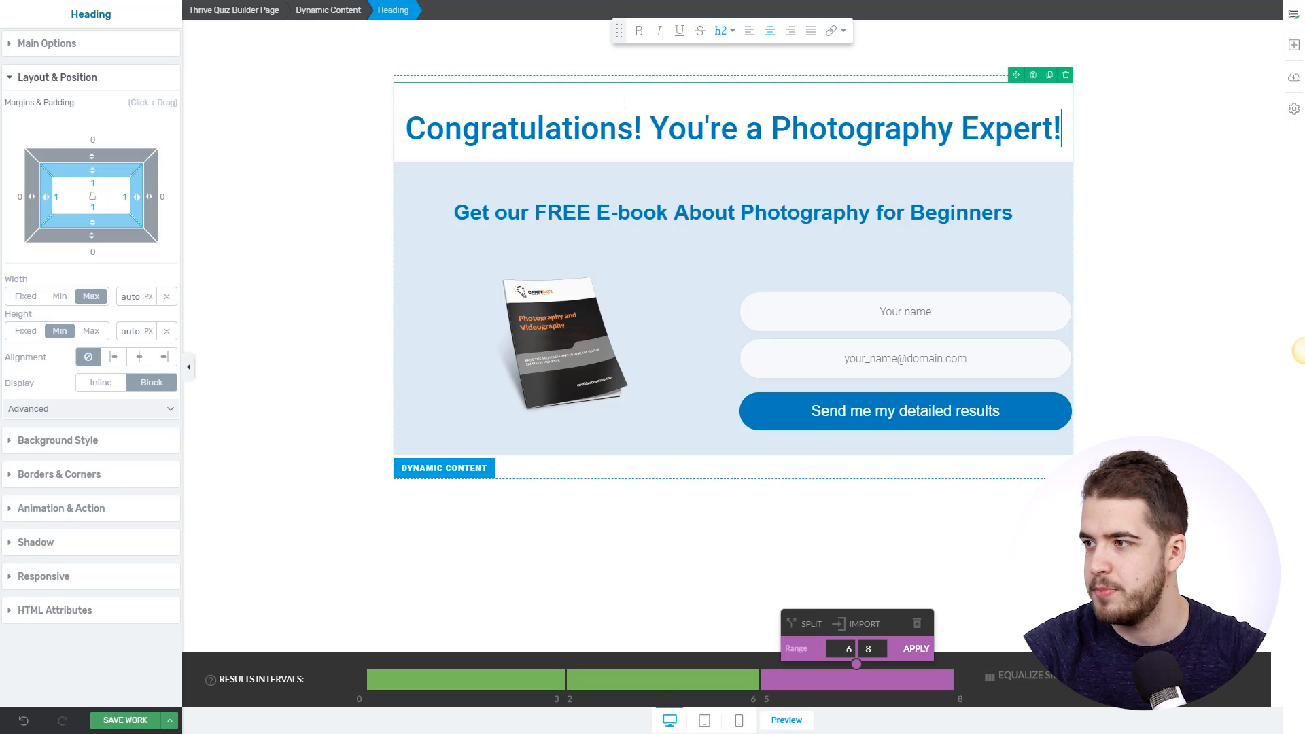
# - Color the words "Photography Expert!" in the result heading with the saved red
pyautogui.moveTo(770, 129); pyautogui.dragTo(833, 172)
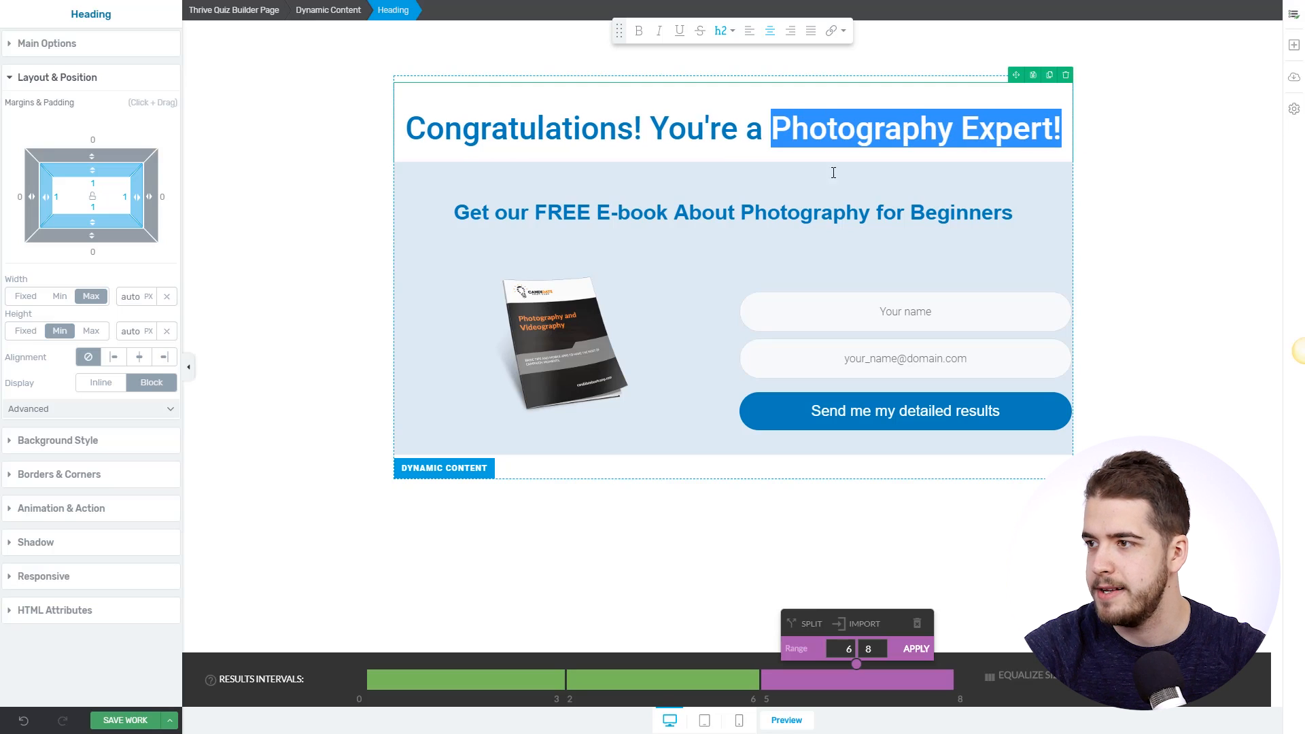
pyautogui.click(46, 43)
pyautogui.click(84, 73)
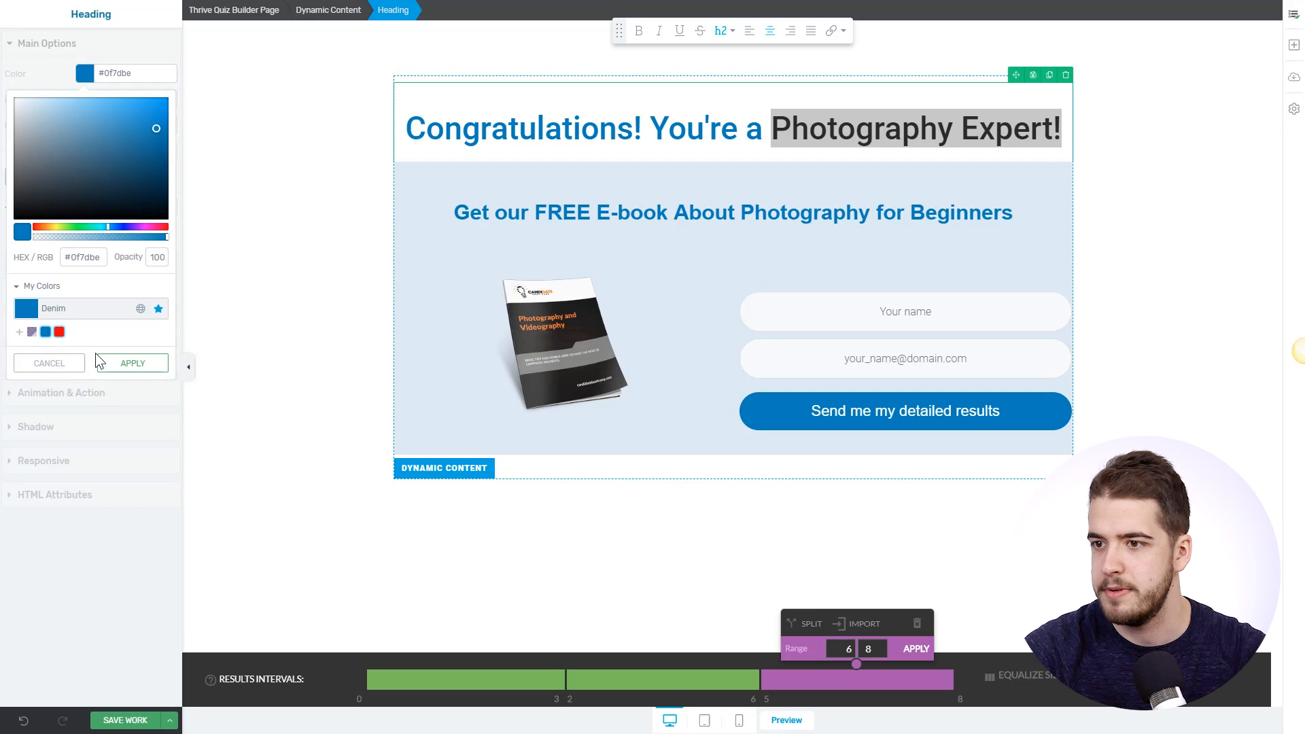
pyautogui.click(60, 332)
pyautogui.click(133, 363)
pyautogui.click(288, 291)
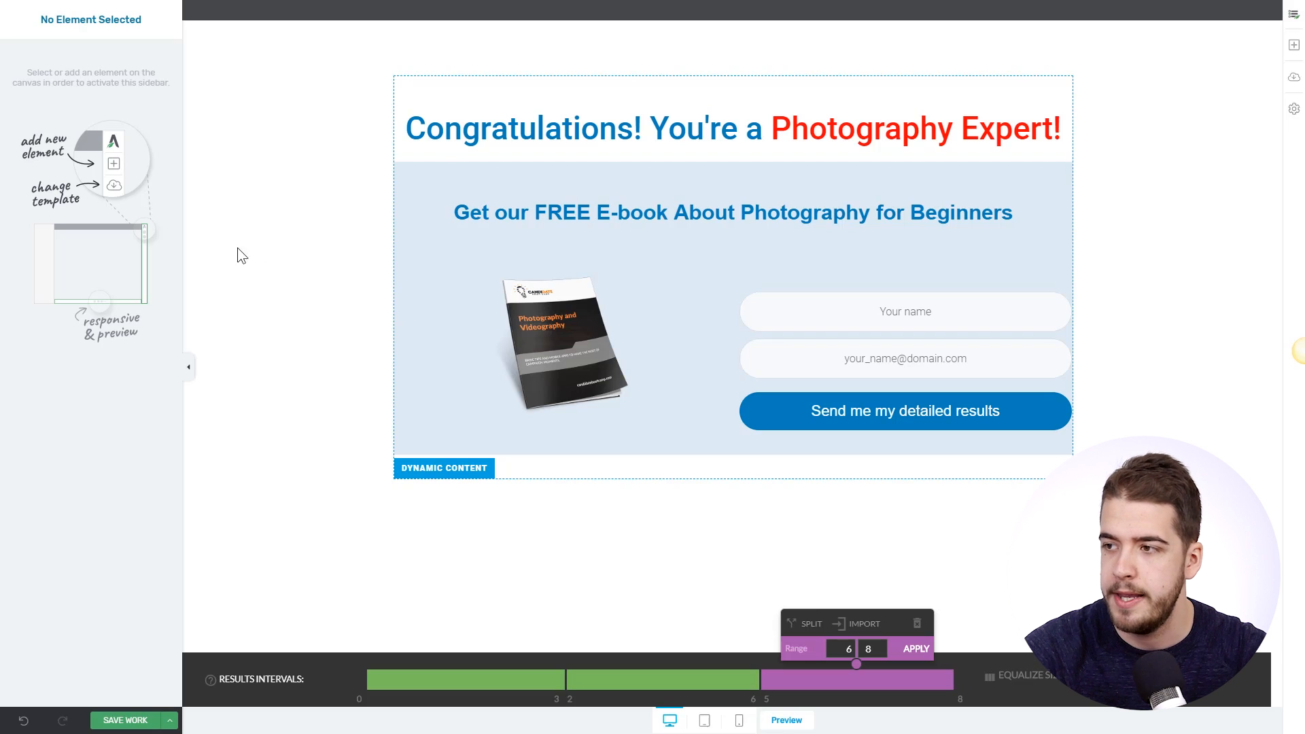
# - Make the opt-in headline read "Get our FREE E-book About How You Can Turn Your Photography Knowledge Into a Valuable Business!"
pyautogui.click(1028, 218)
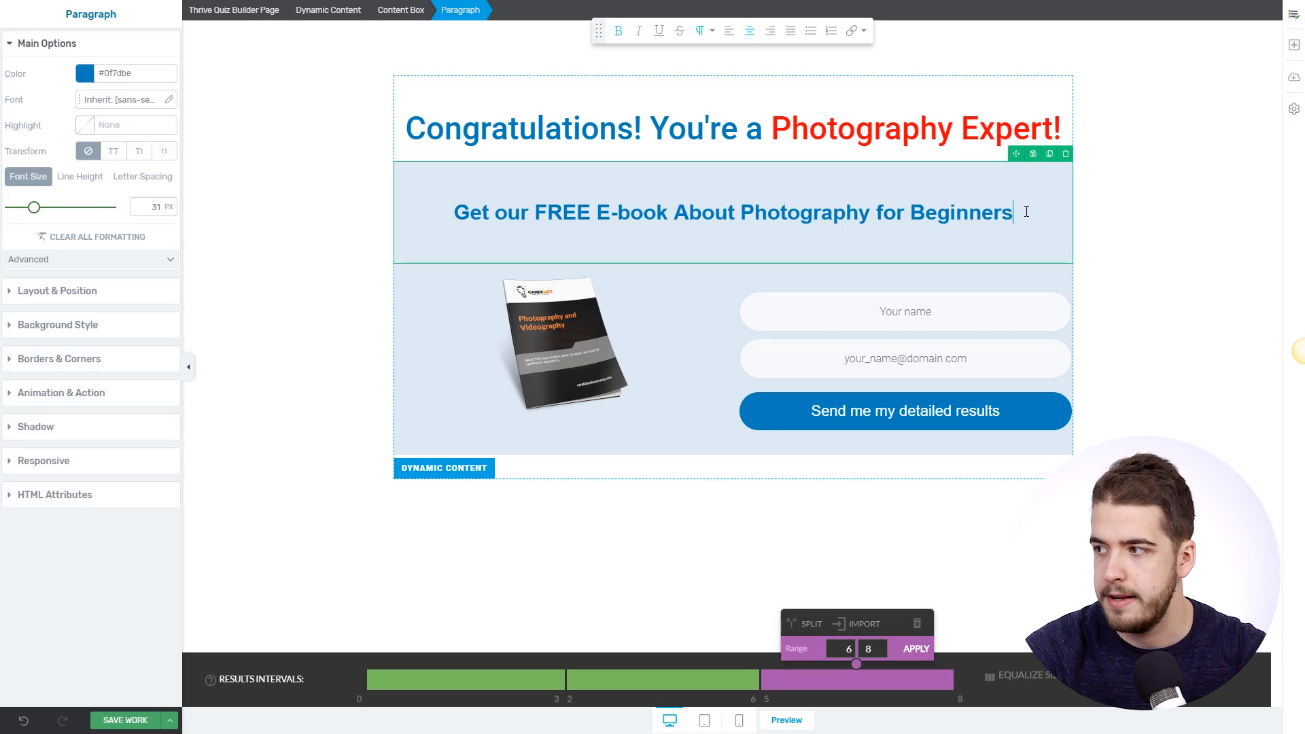
pyautogui.moveTo(1026, 212); pyautogui.dragTo(743, 221)
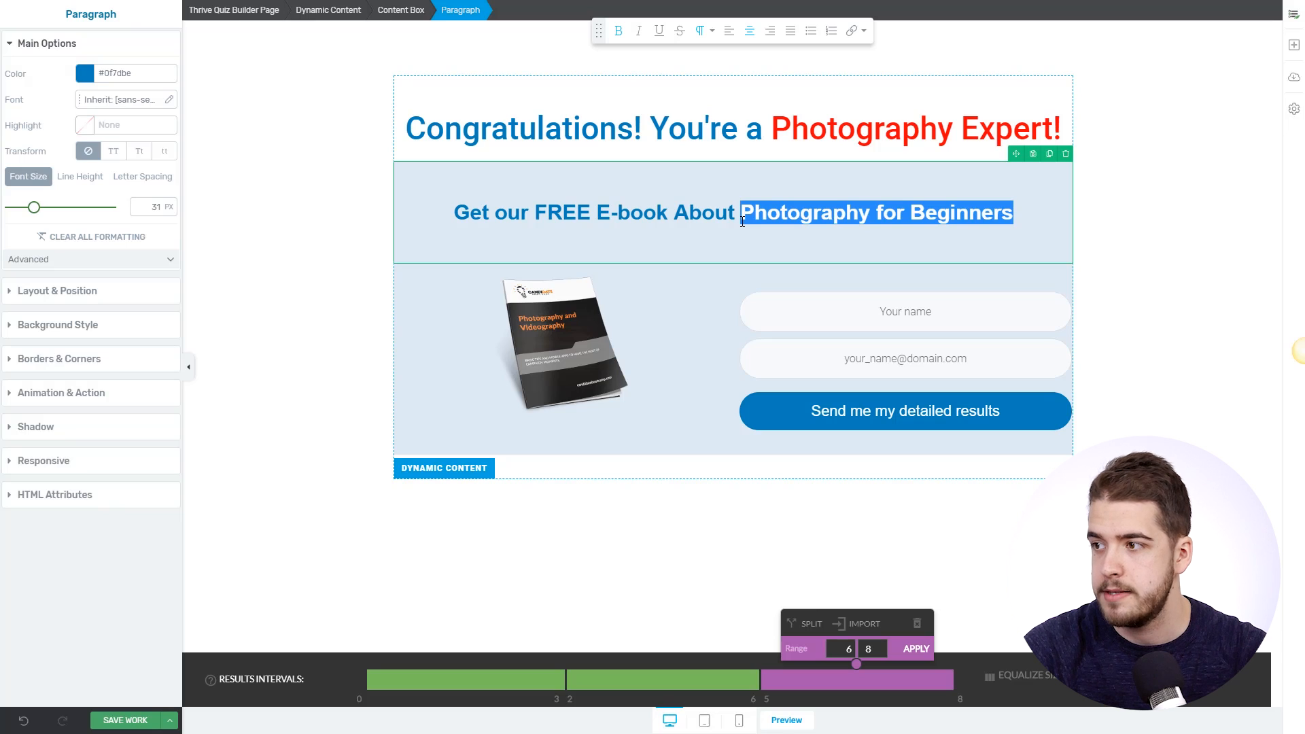
pyautogui.press('BackSpace')
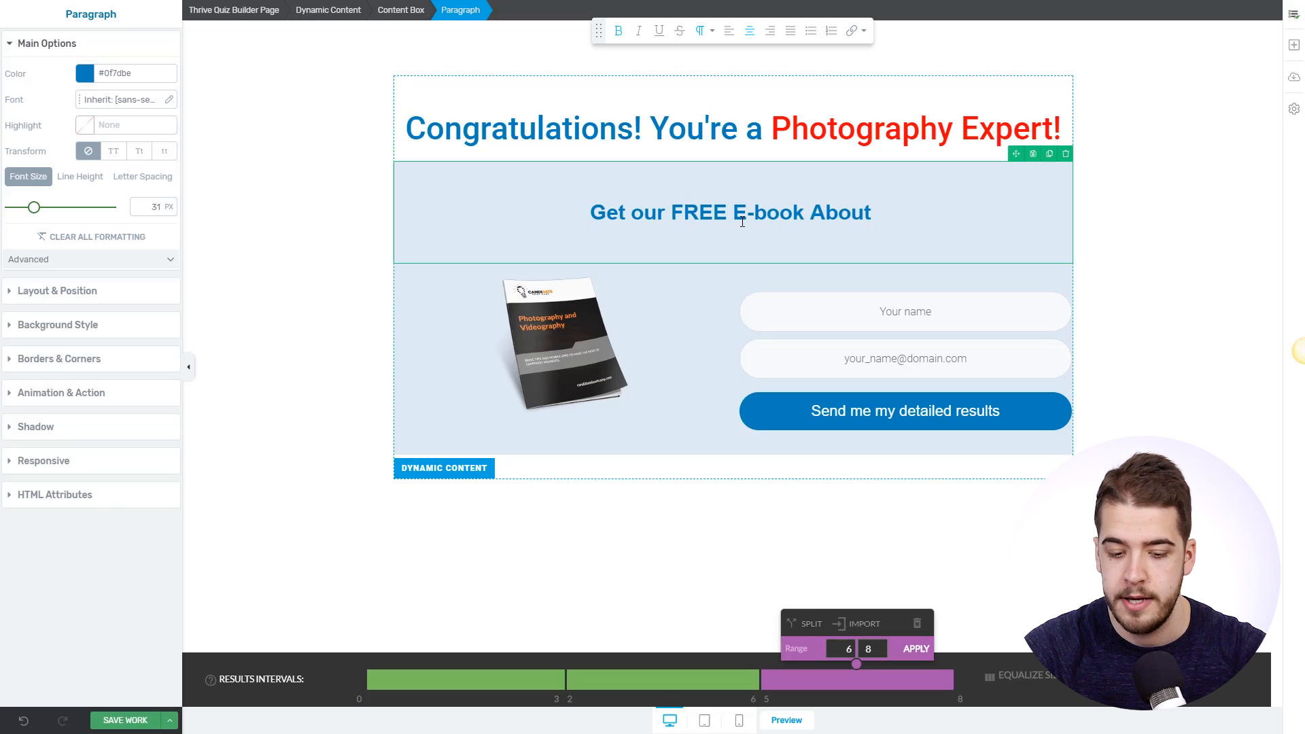
pyautogui.write('How You ca')
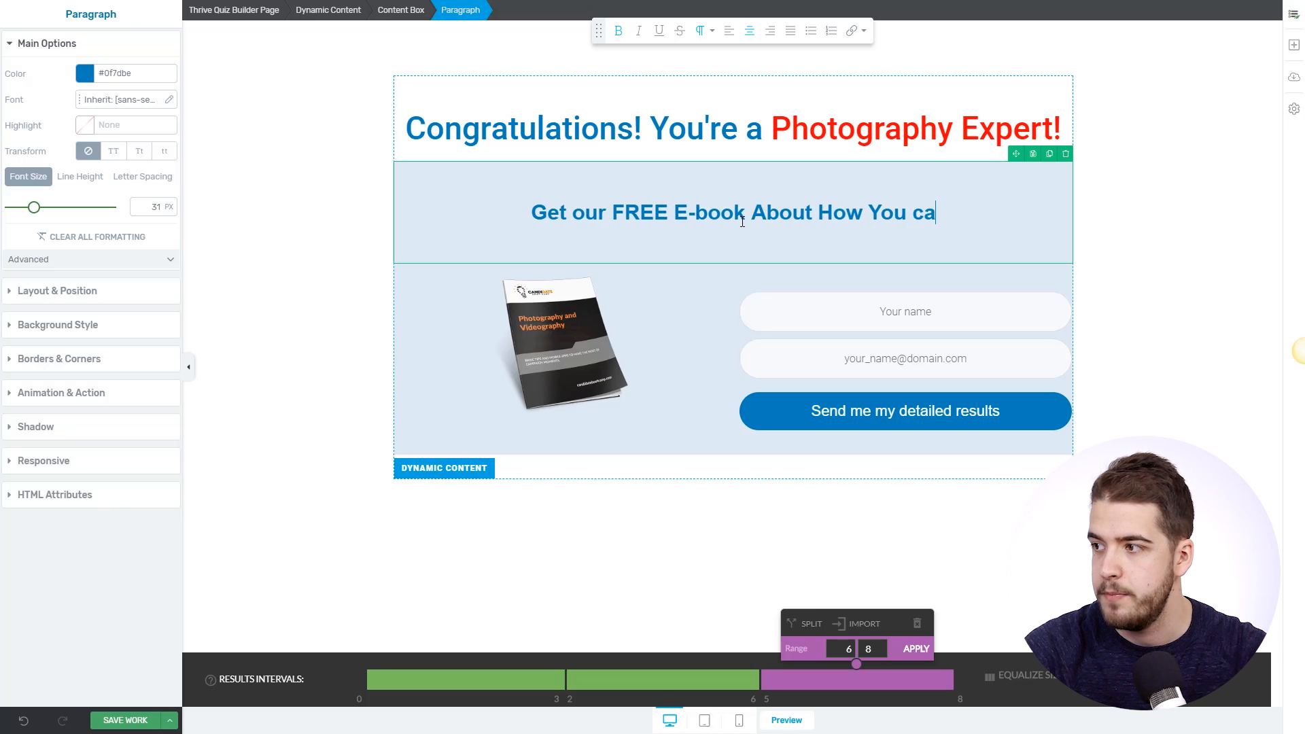
pyautogui.press('BackSpace')
pyautogui.press('BackSpace')
pyautogui.write('Can Turn YOur')
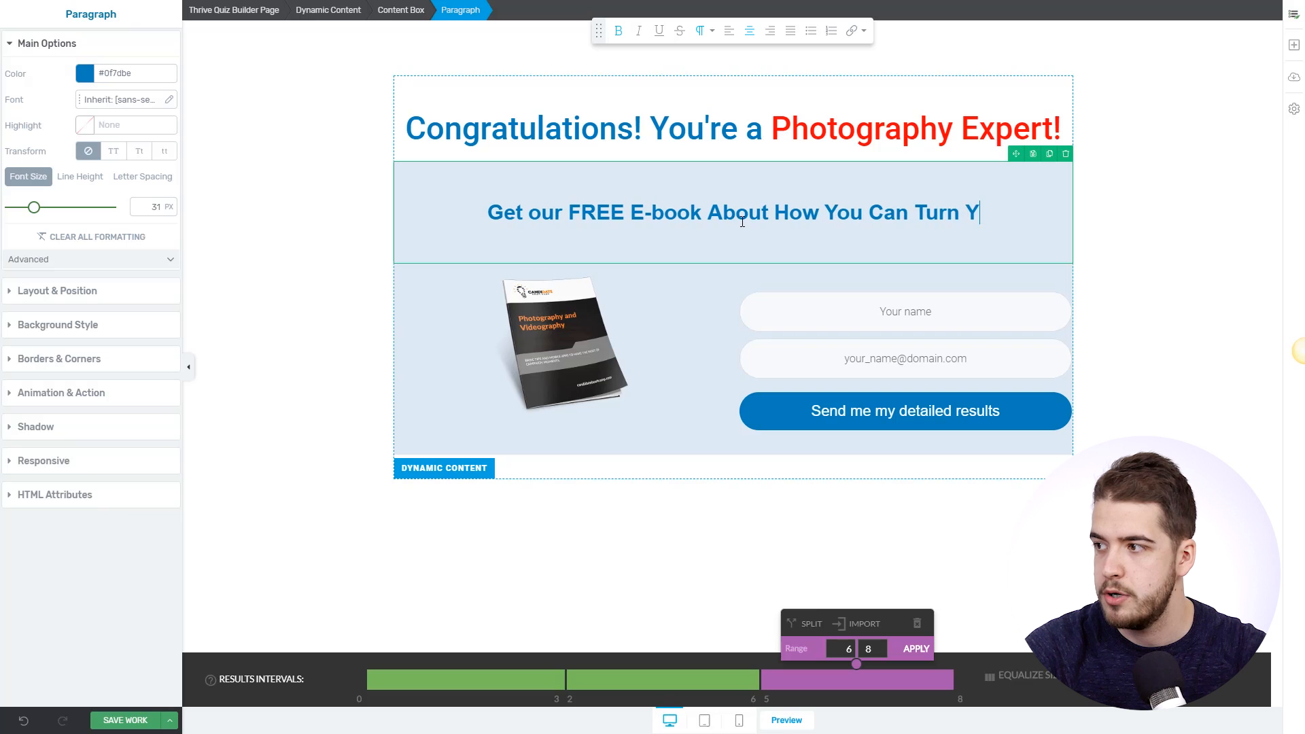
pyautogui.press('BackSpace')
pyautogui.press('BackSpace')
pyautogui.press('BackSpace')
pyautogui.write('our Ph')
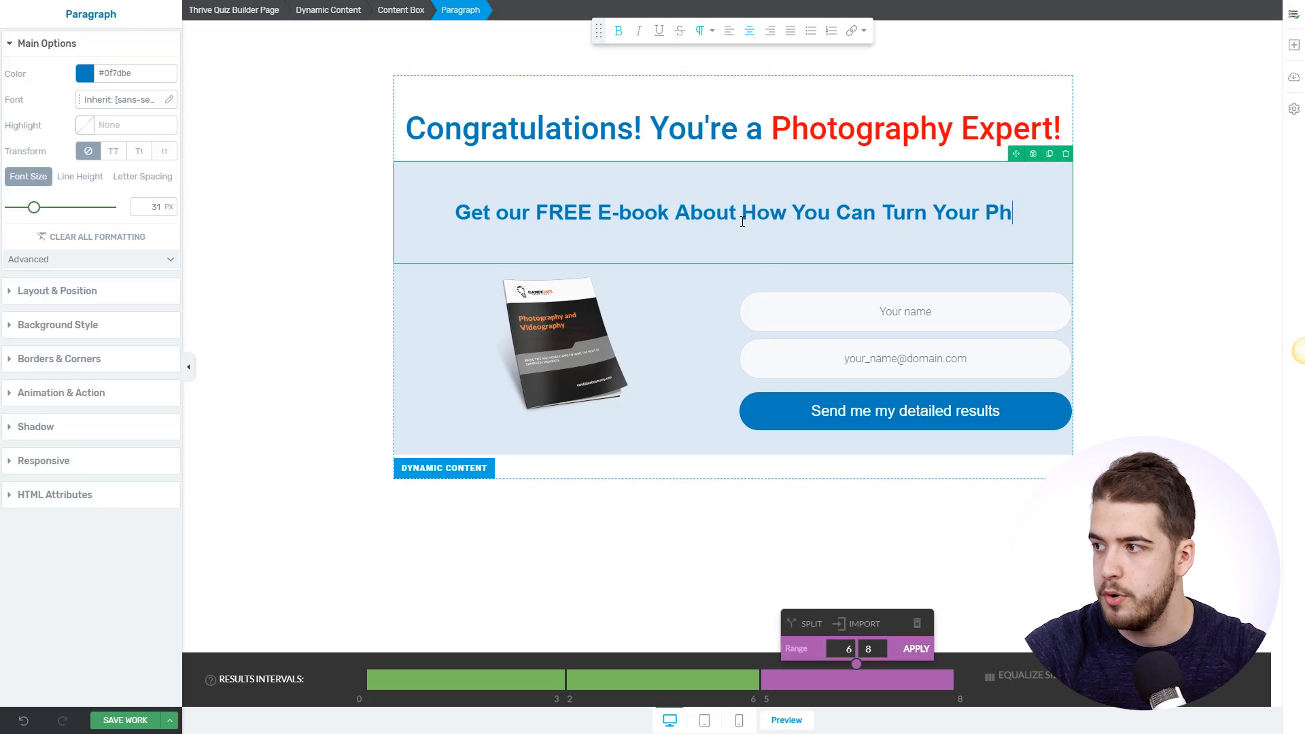
pyautogui.write('otography Knowl')
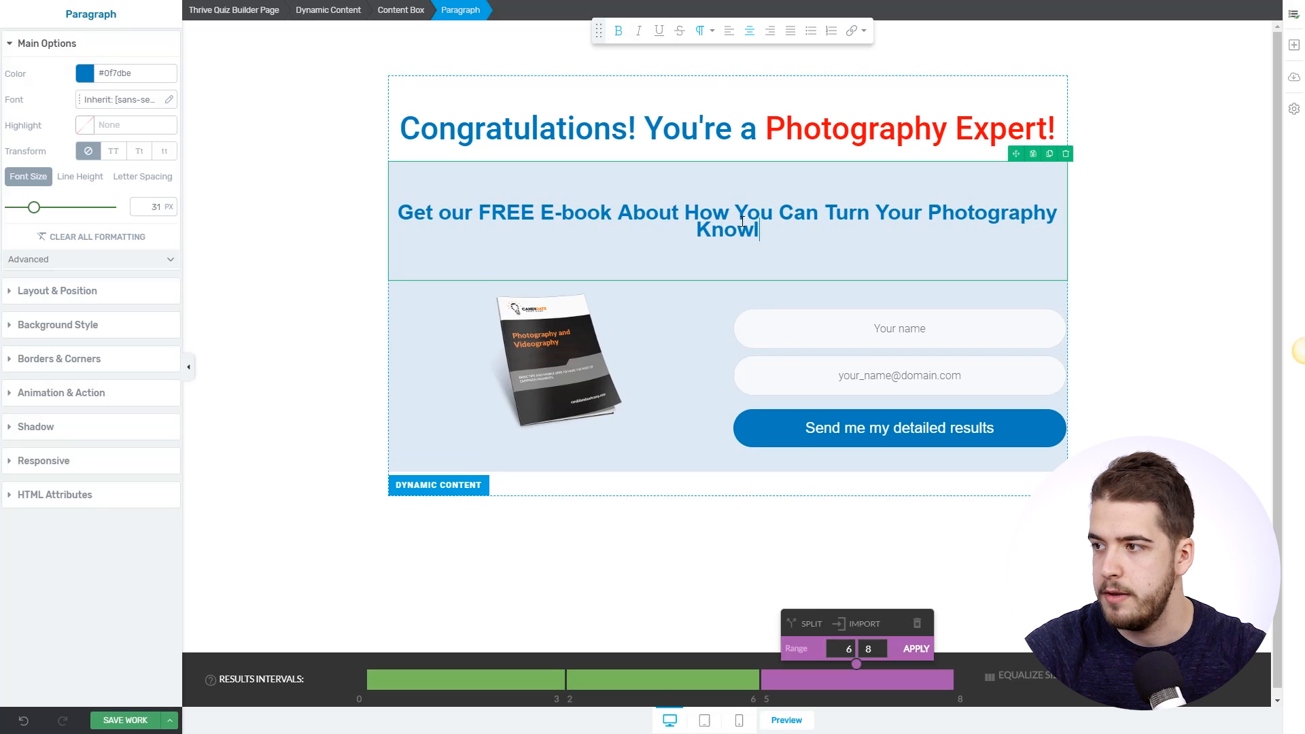
pyautogui.write('edge ')
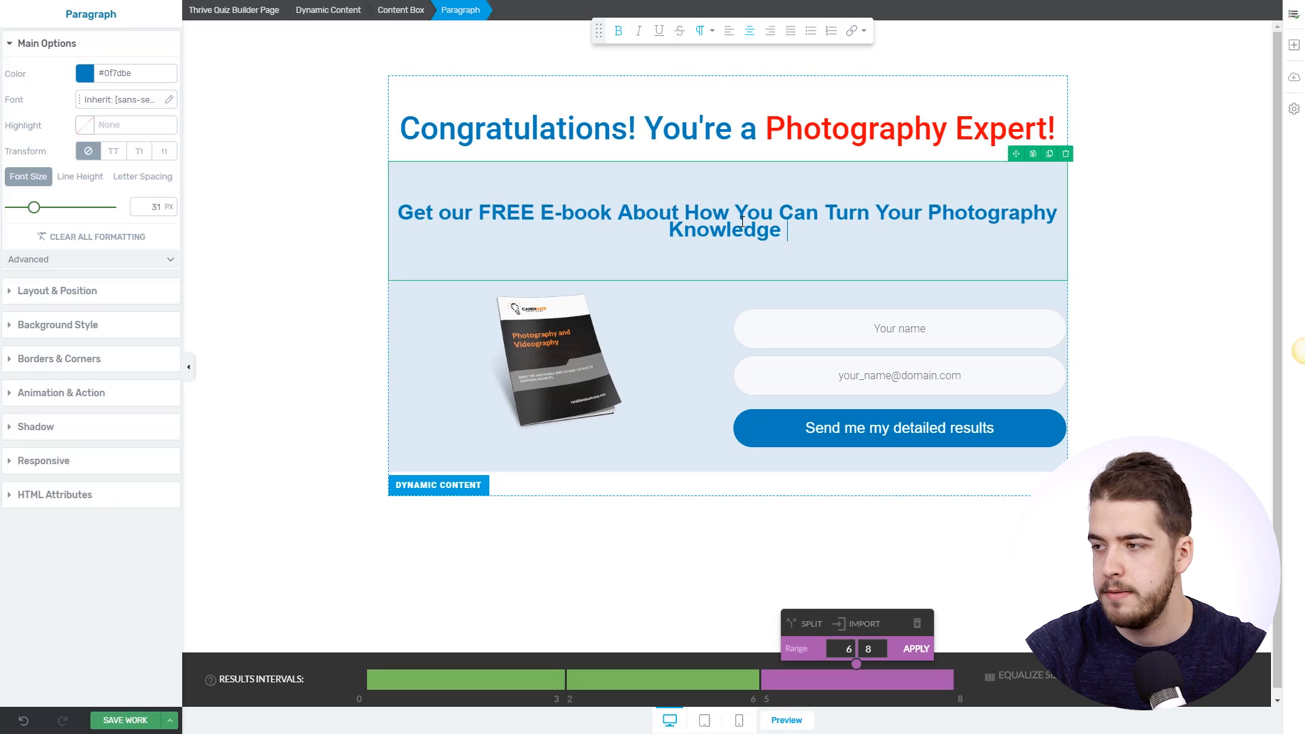
pyautogui.write('Into a Valuab')
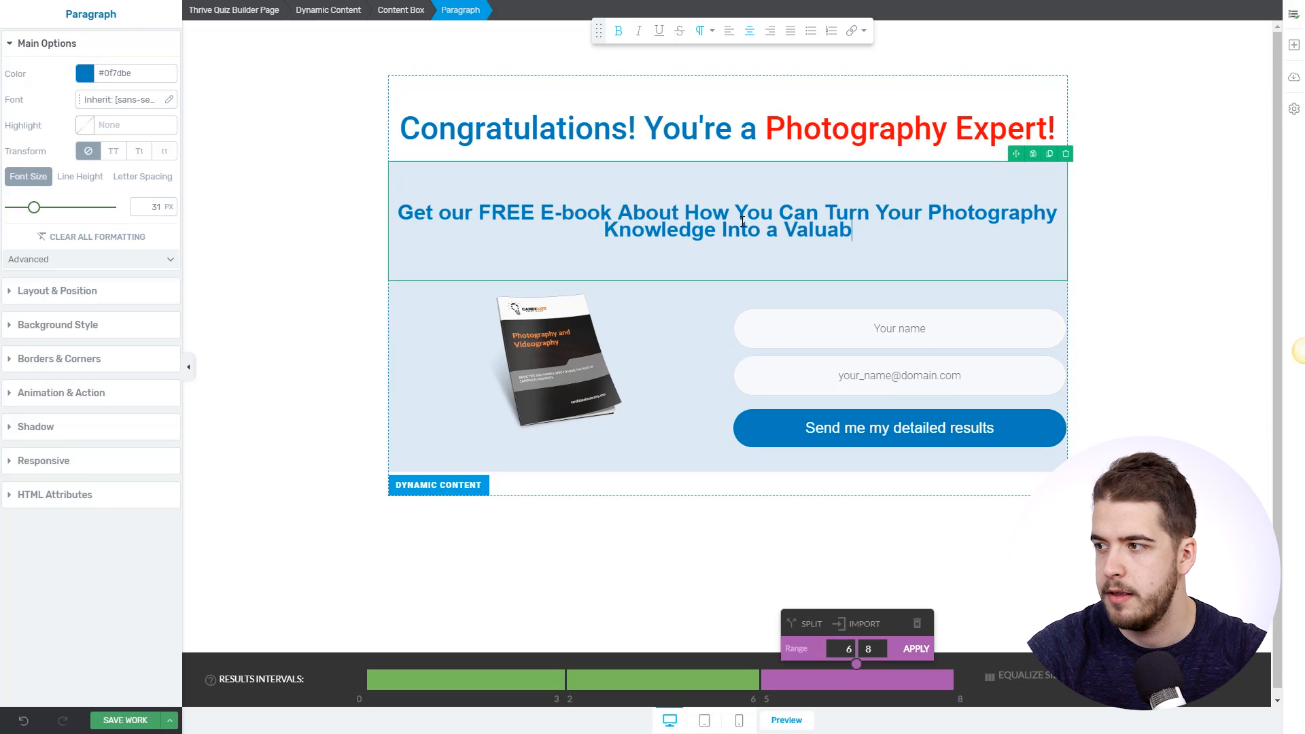
pyautogui.write('le Bus')
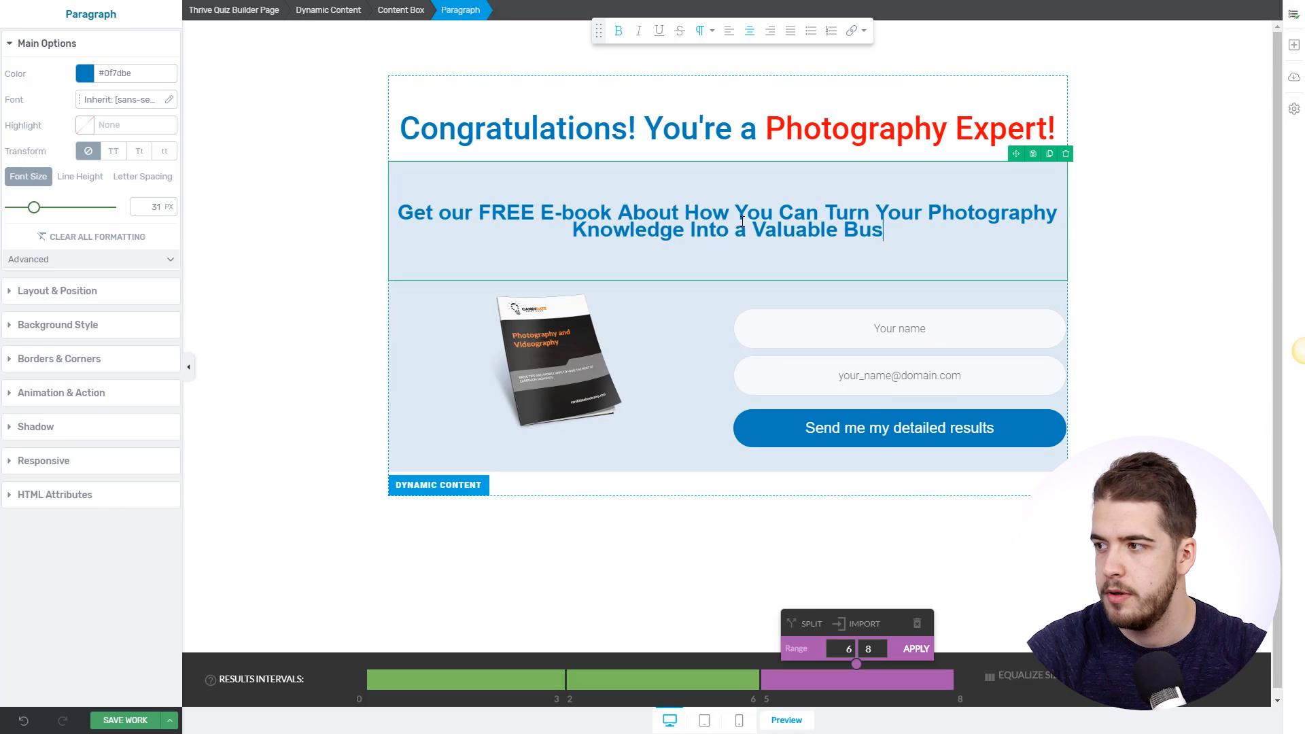
pyautogui.write('iness!')
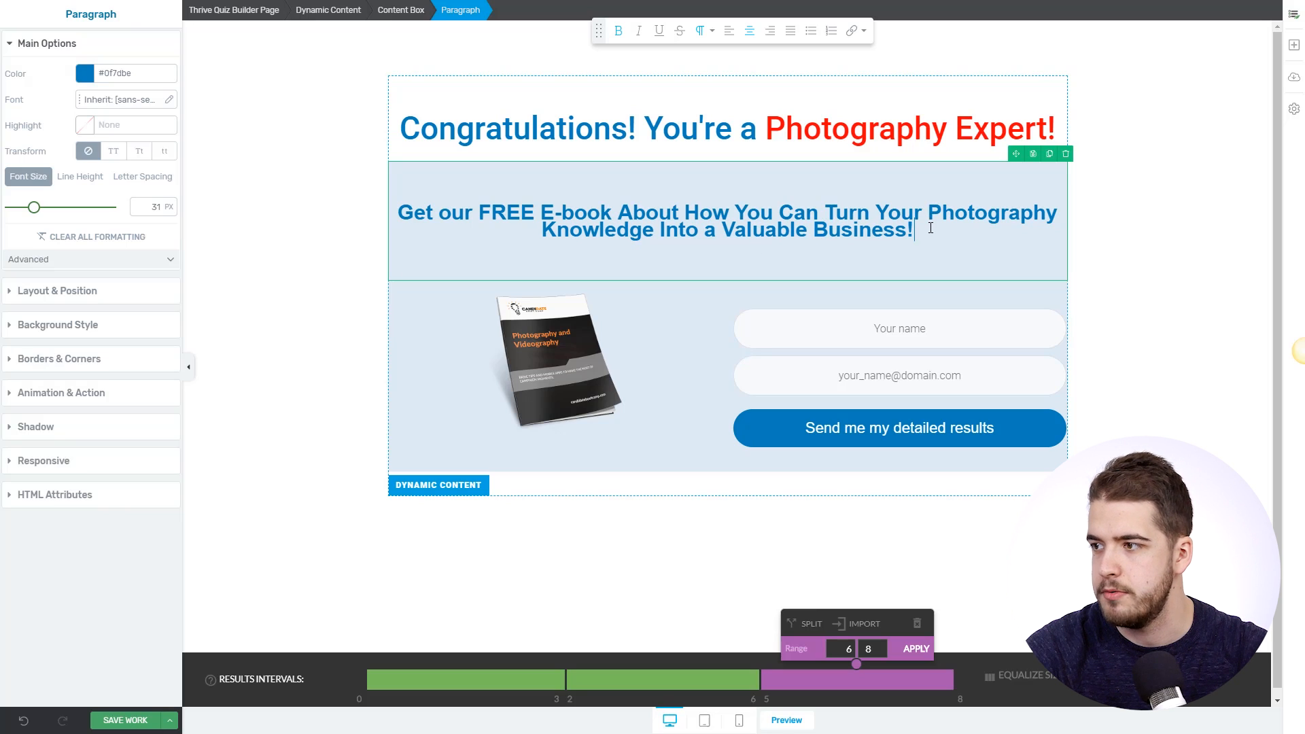
# - Replace the e-book cover with "10 Photography Lessons I Learned The Hard Way" from the media library and enlarge it slightly
pyautogui.click(570, 378)
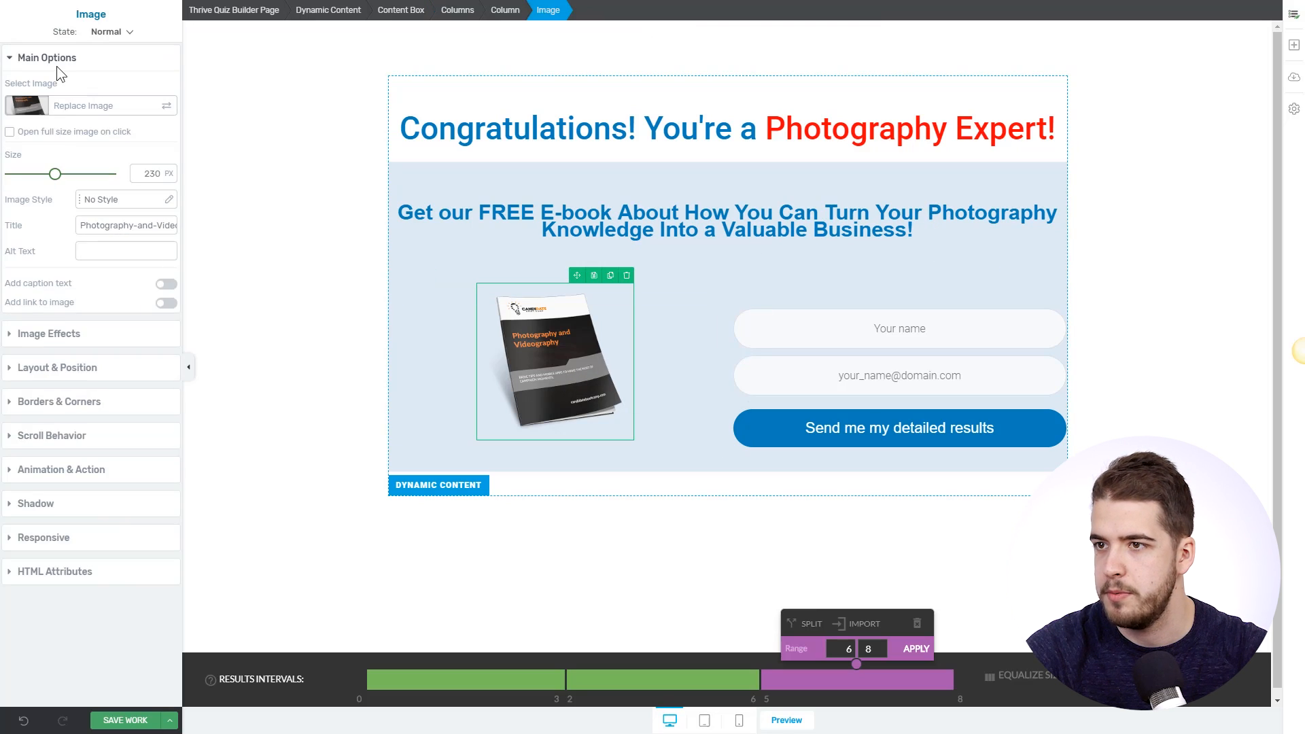
pyautogui.click(92, 108)
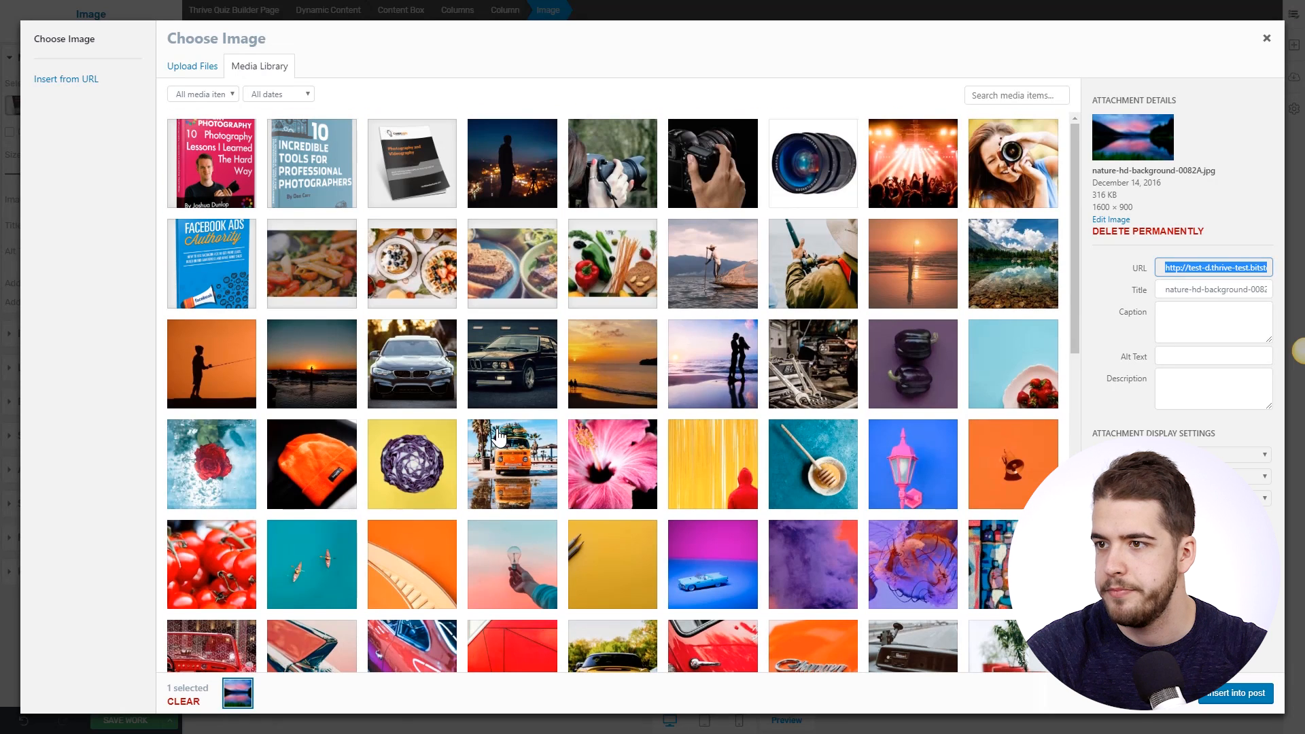
pyautogui.click(231, 187)
pyautogui.click(1227, 694)
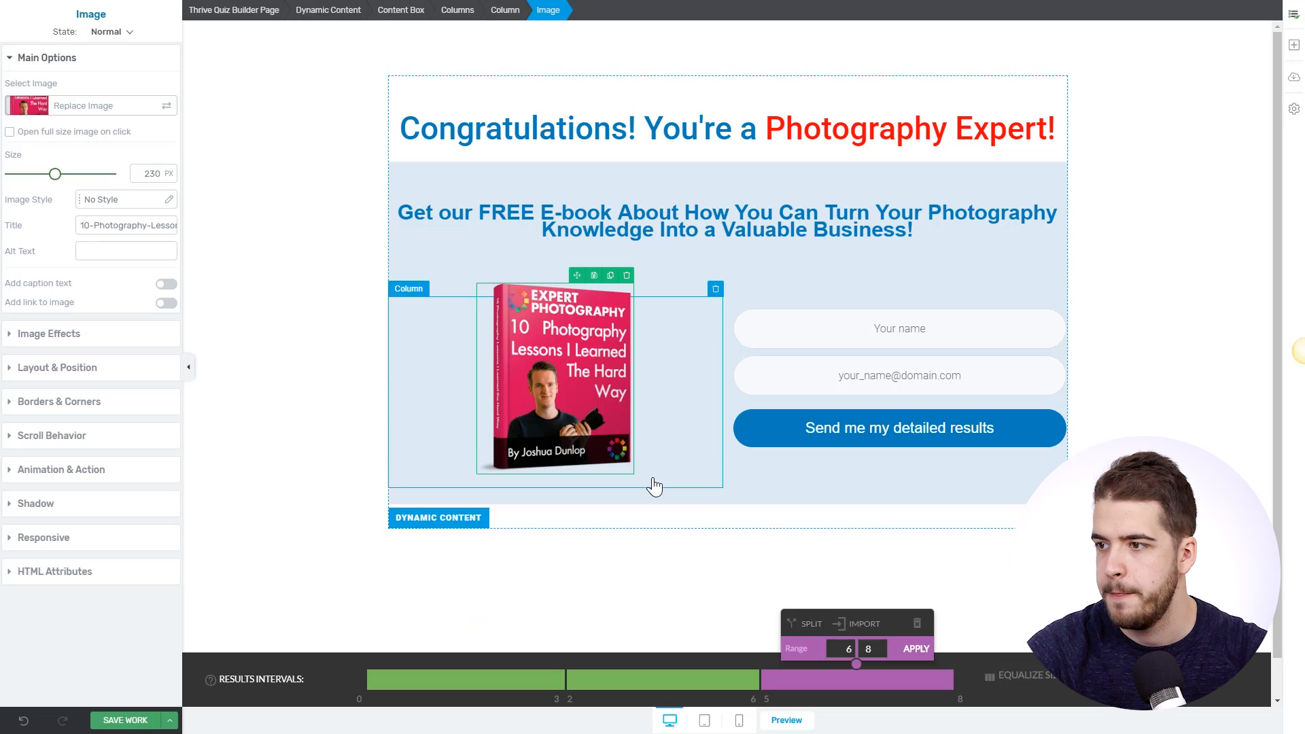
pyautogui.moveTo(55, 174); pyautogui.dragTo(63, 174)
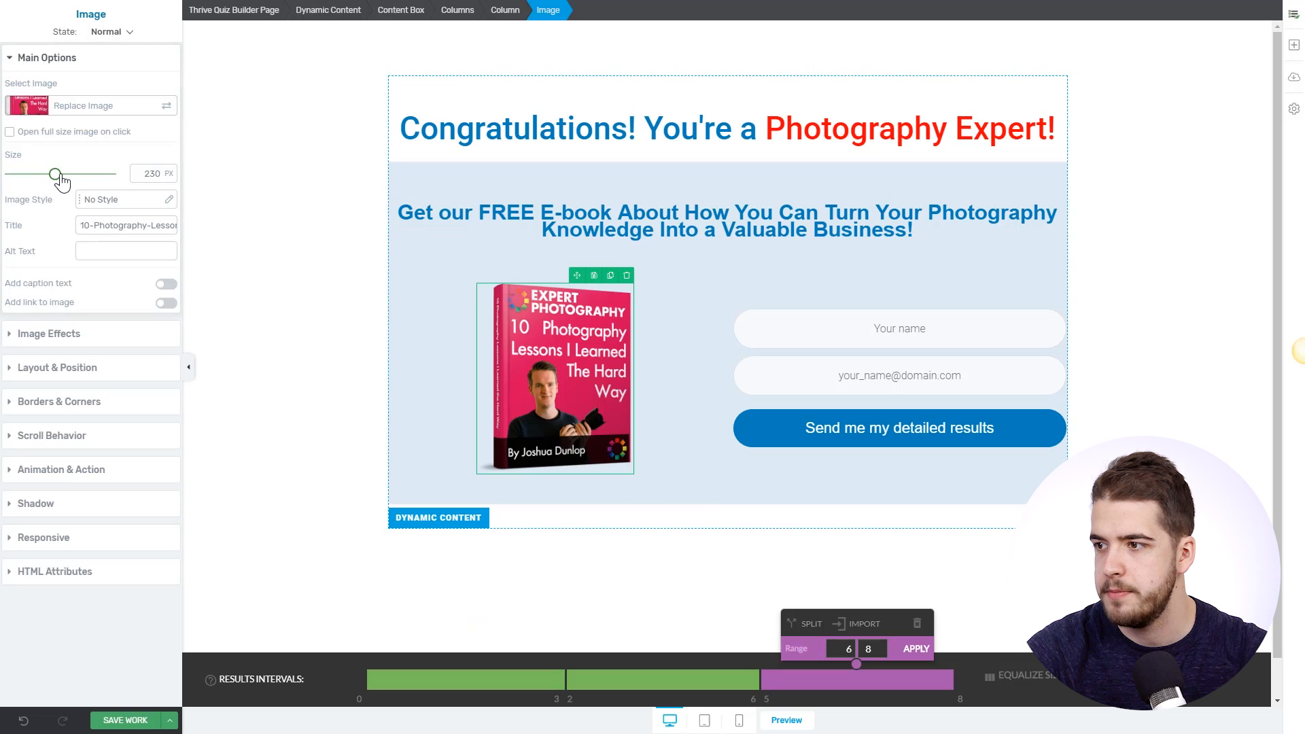
pyautogui.click(285, 297)
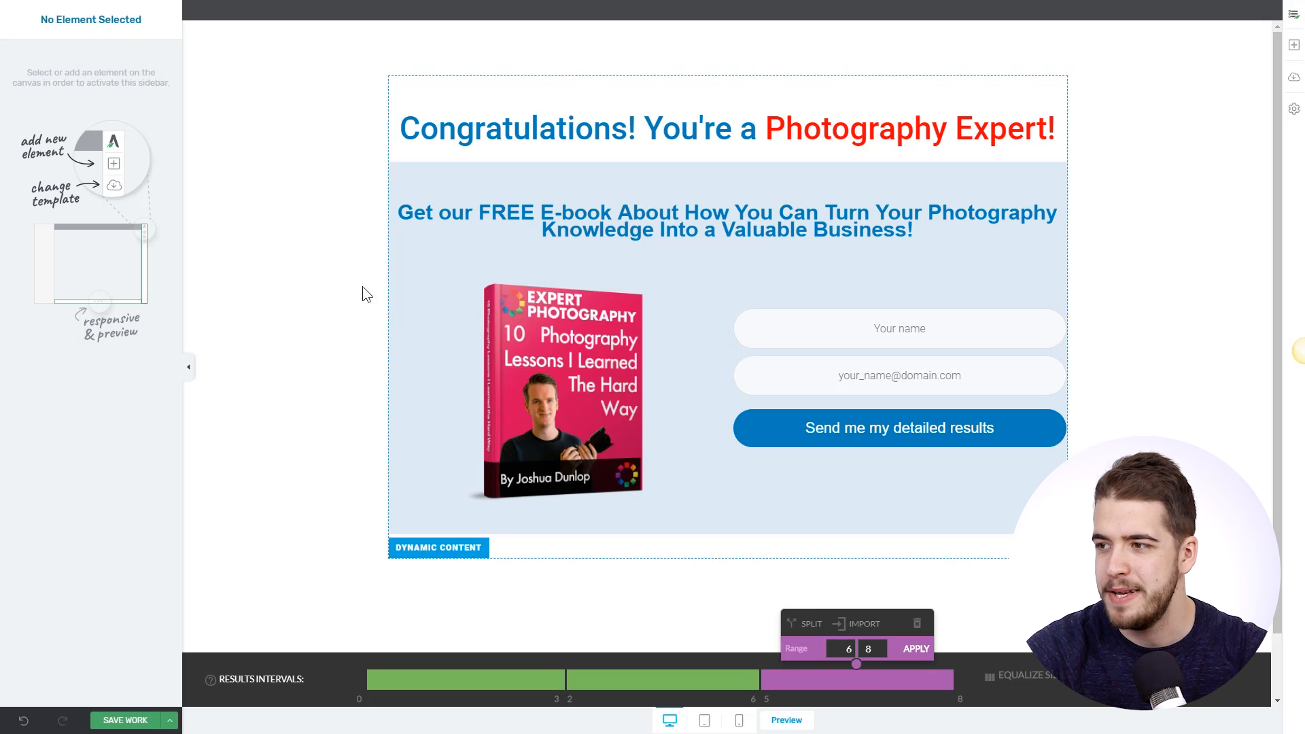
# - Add below the headline: "By signing up you will get free instant access to the e-book and you will also be subscribed to the Photography Something mailing list."
pyautogui.click(1294, 46)
pyautogui.moveTo(1145, 118); pyautogui.dragTo(734, 247)
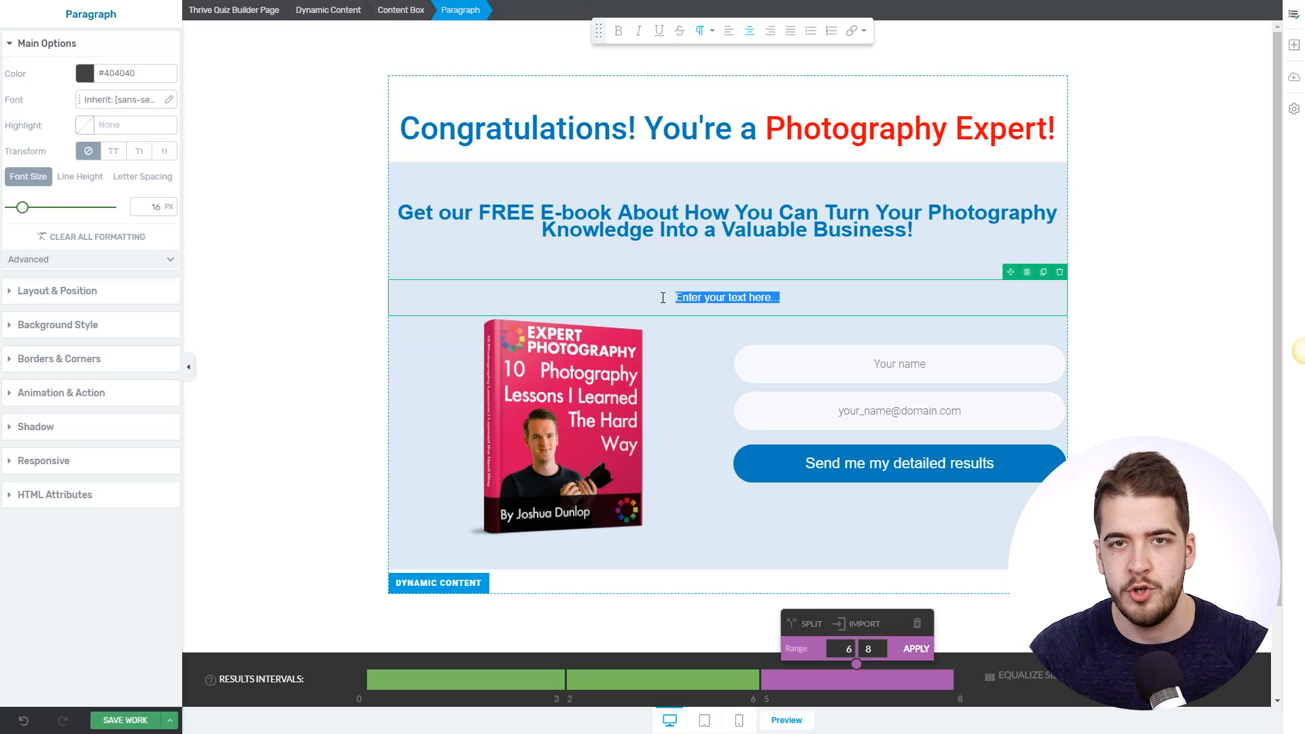
pyautogui.press('BackSpace')
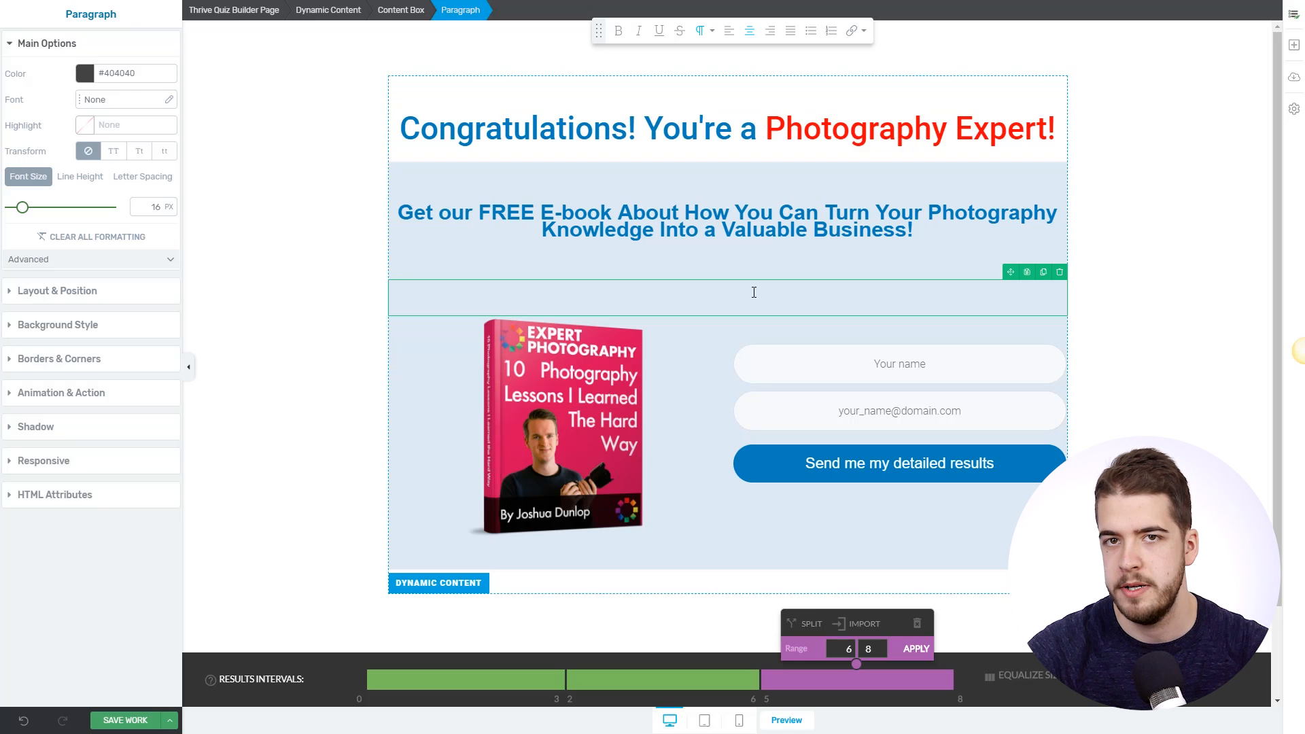
pyautogui.write('By signing up you will get free instant access to the e-book and you will also be subscribed to the Photography Something mailing list.')
pyautogui.click(330, 337)
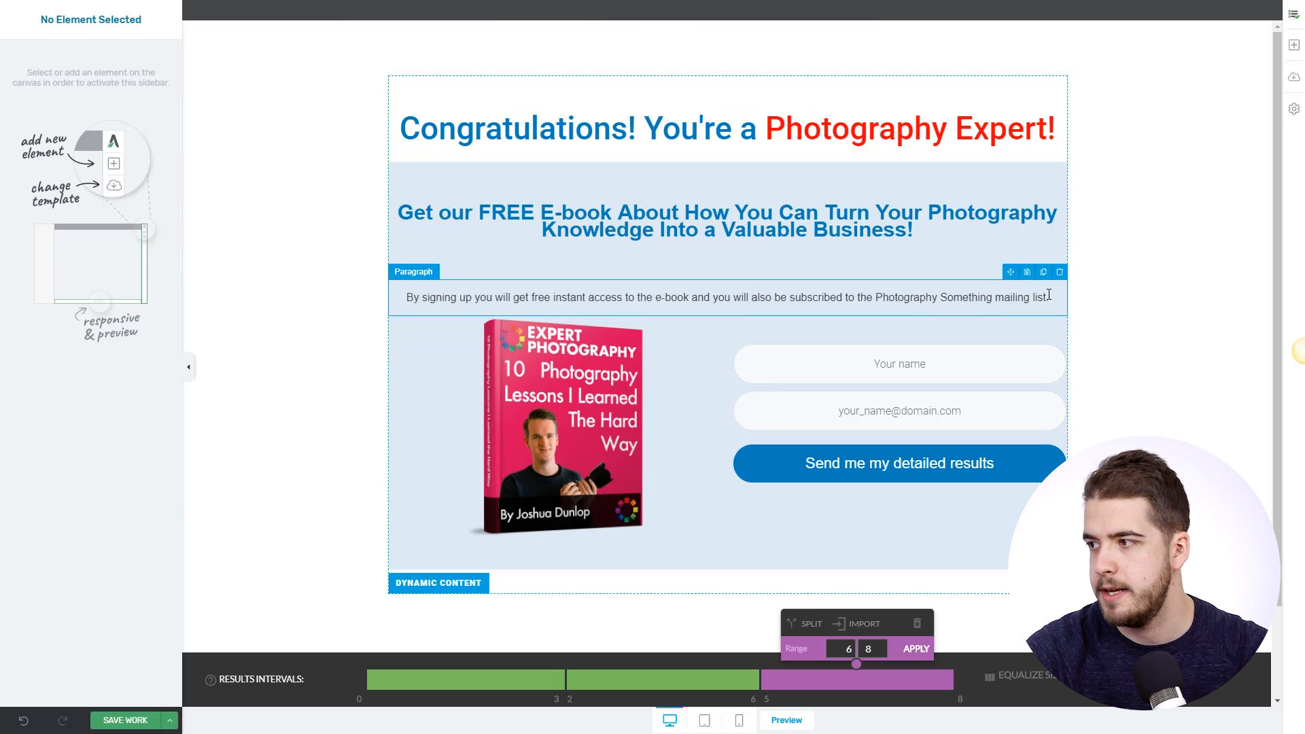
# - Copy the mailing list notice into a new paragraph below the opt-in headline of the 3 to 5 interval
pyautogui.moveTo(1051, 298); pyautogui.dragTo(377, 314)
pyautogui.hotkey('ctrl', 'c')
pyautogui.click(297, 329)
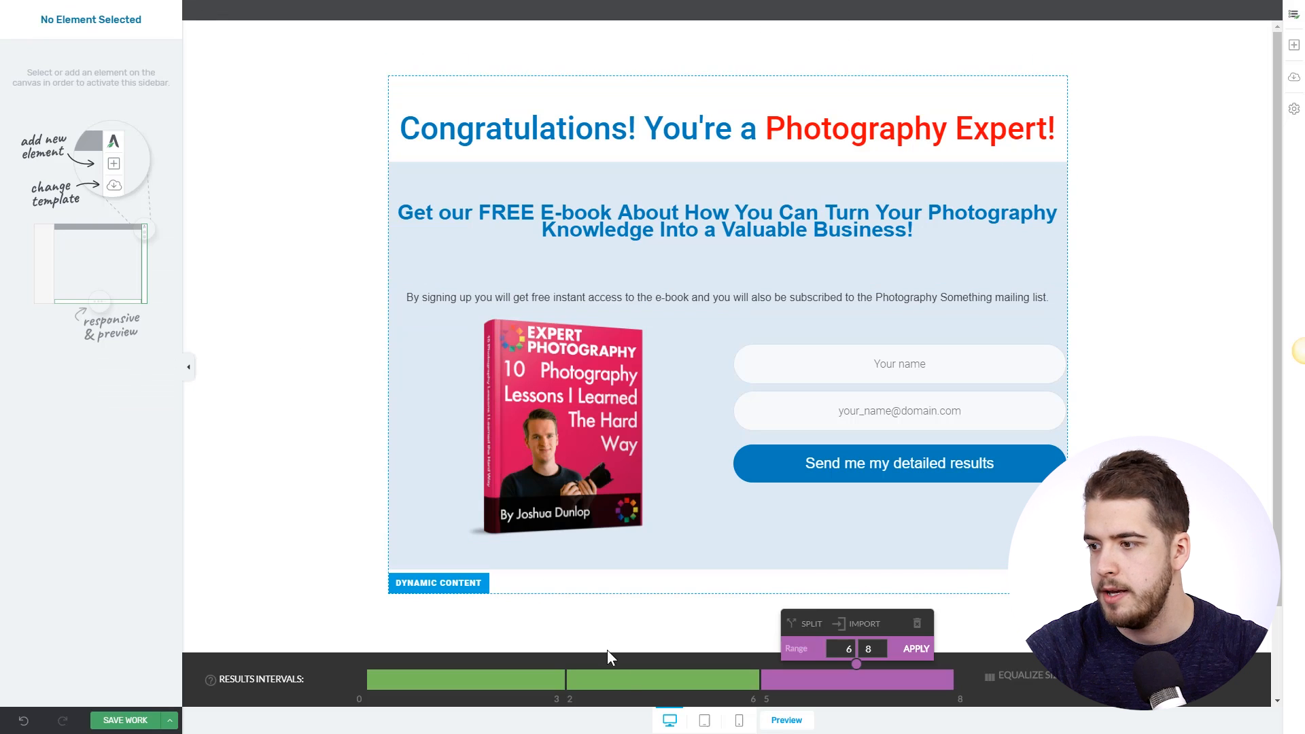
pyautogui.click(615, 679)
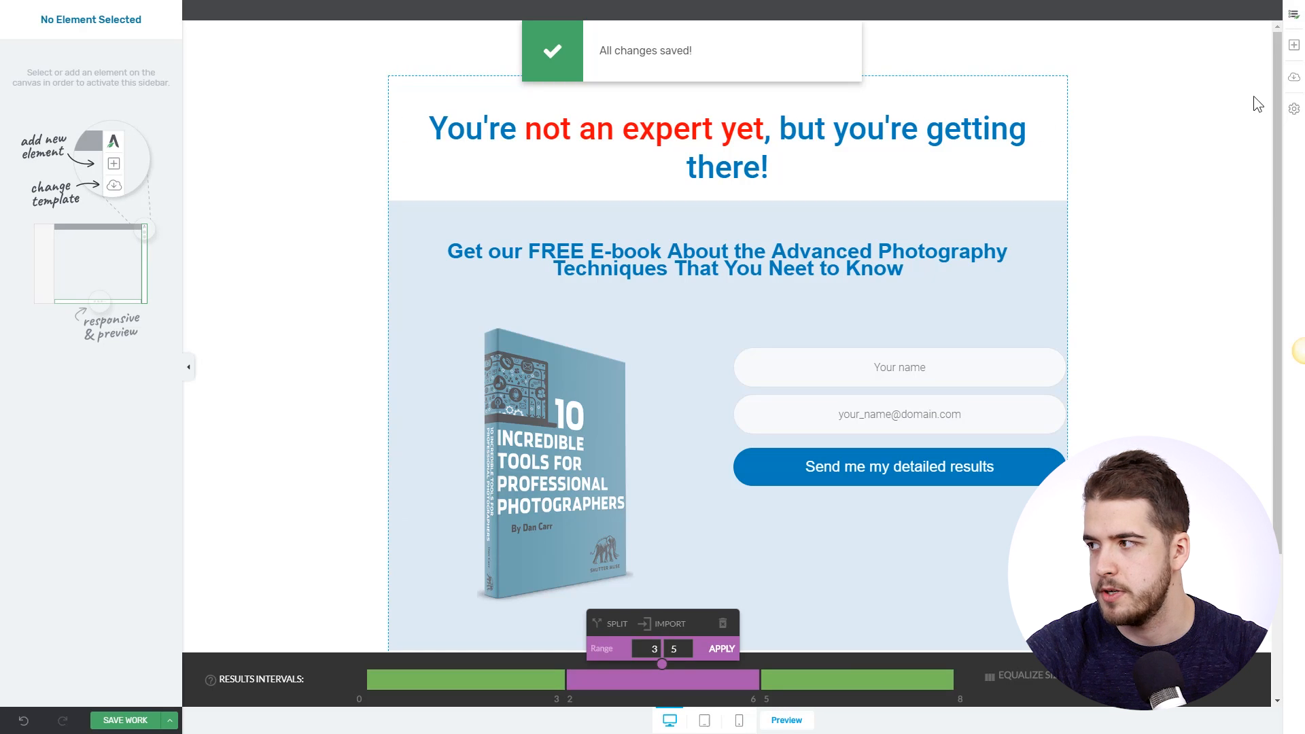
pyautogui.click(1294, 45)
pyautogui.moveTo(1172, 95); pyautogui.dragTo(749, 299)
pyautogui.hotkey('ctrl', 'v')
pyautogui.click(1128, 336)
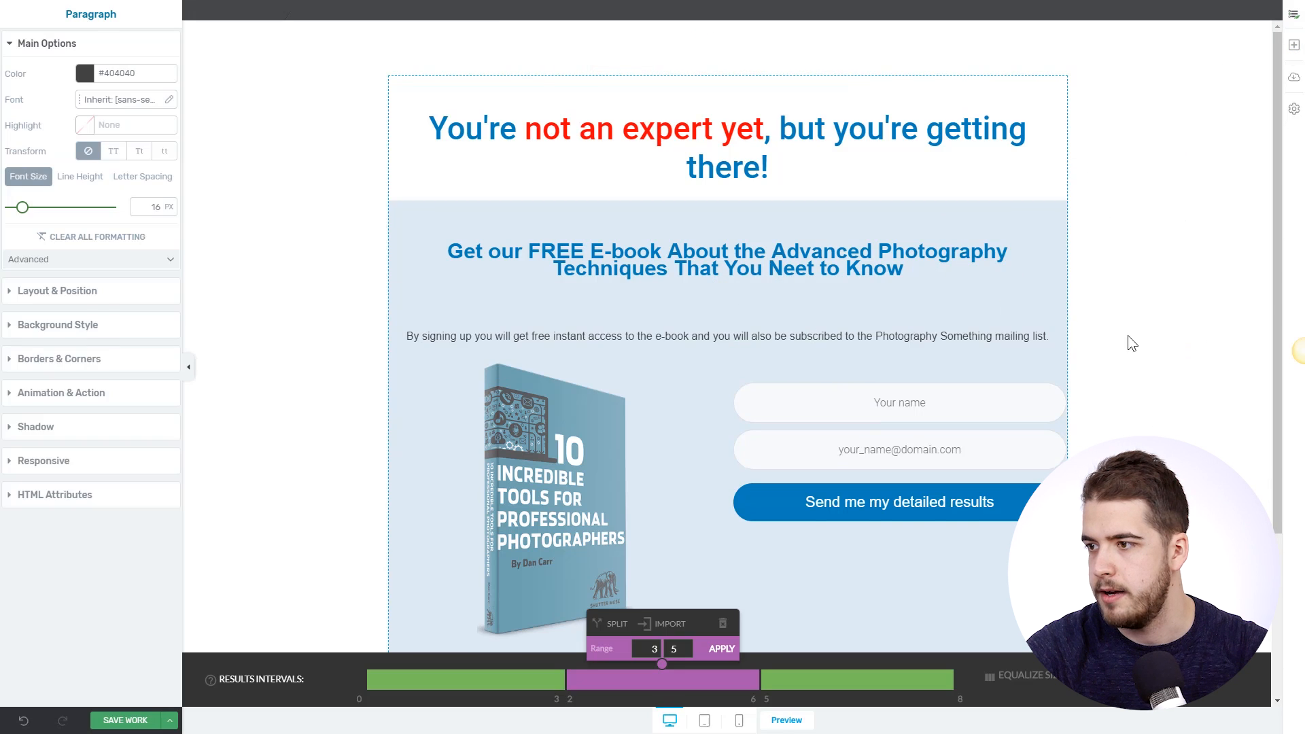
# - Add the same mailing list notice below the opt-in headline of the 0 to 2 interval, then return to the last interval
pyautogui.click(451, 685)
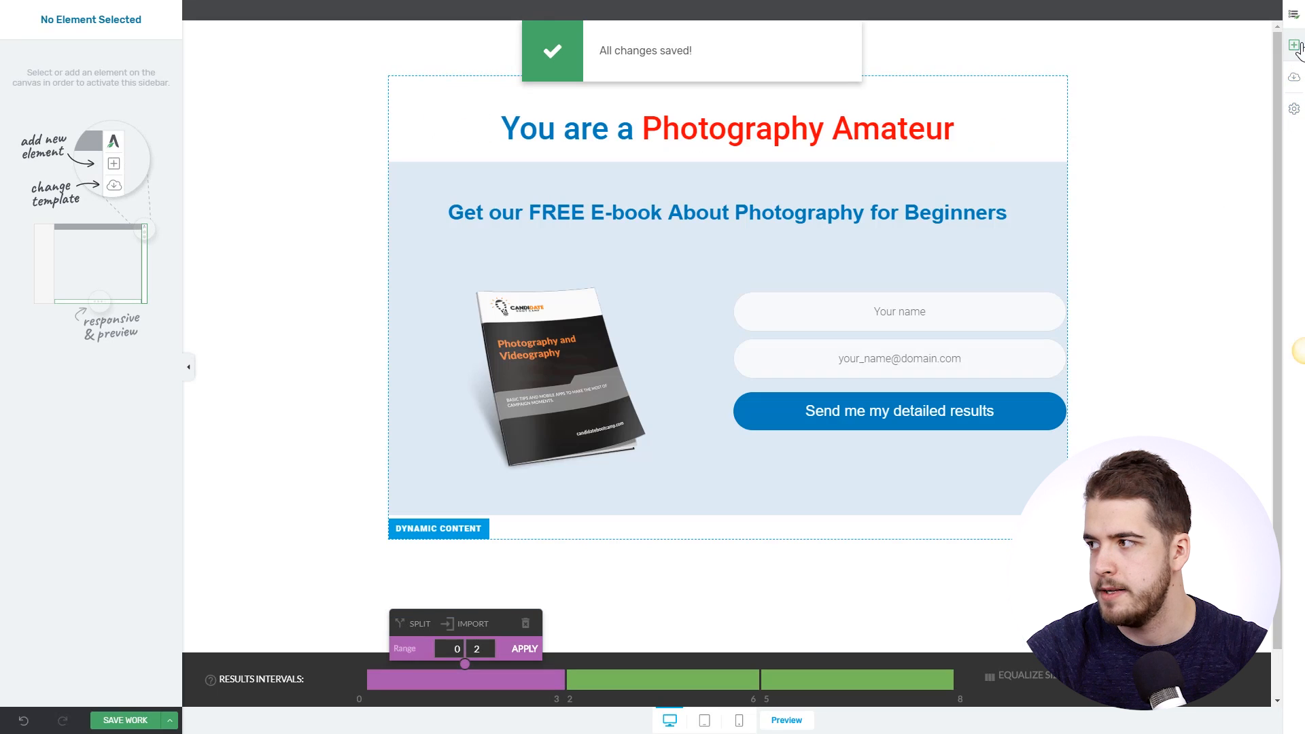
pyautogui.click(1294, 45)
pyautogui.moveTo(1176, 95); pyautogui.dragTo(806, 240)
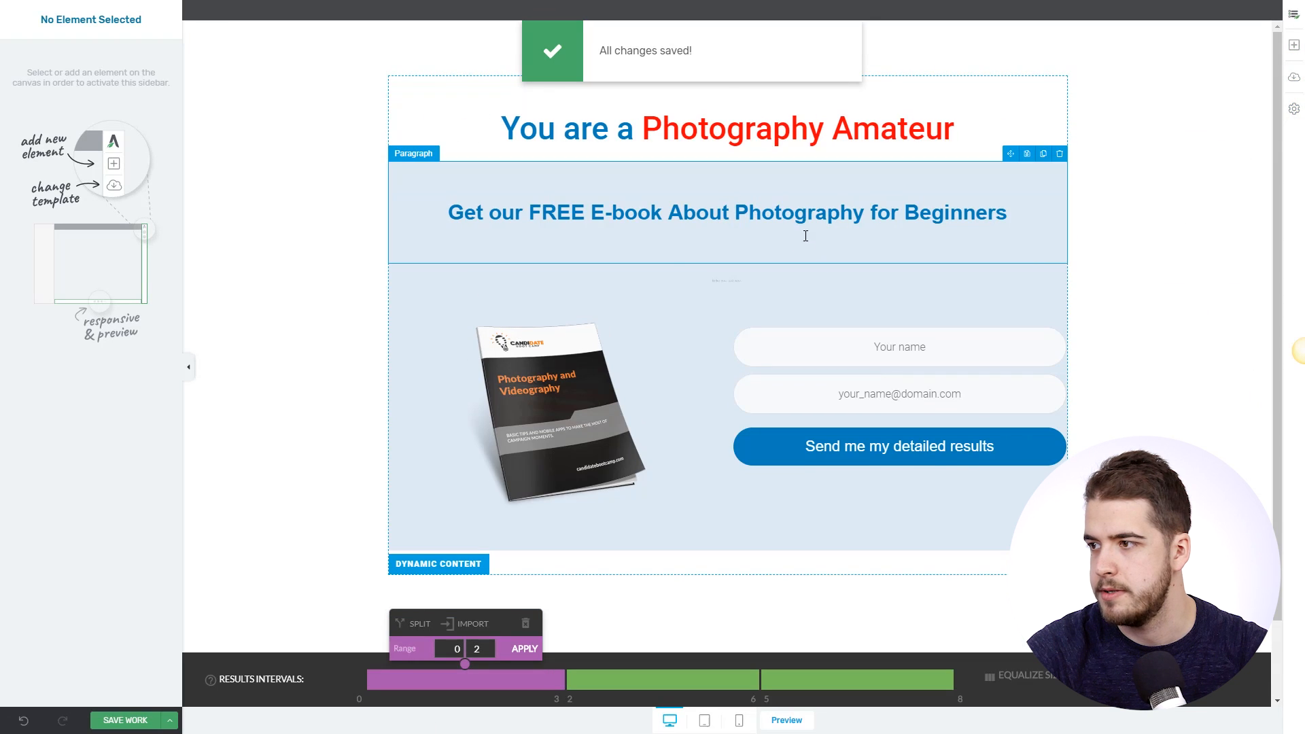
pyautogui.click(1114, 312)
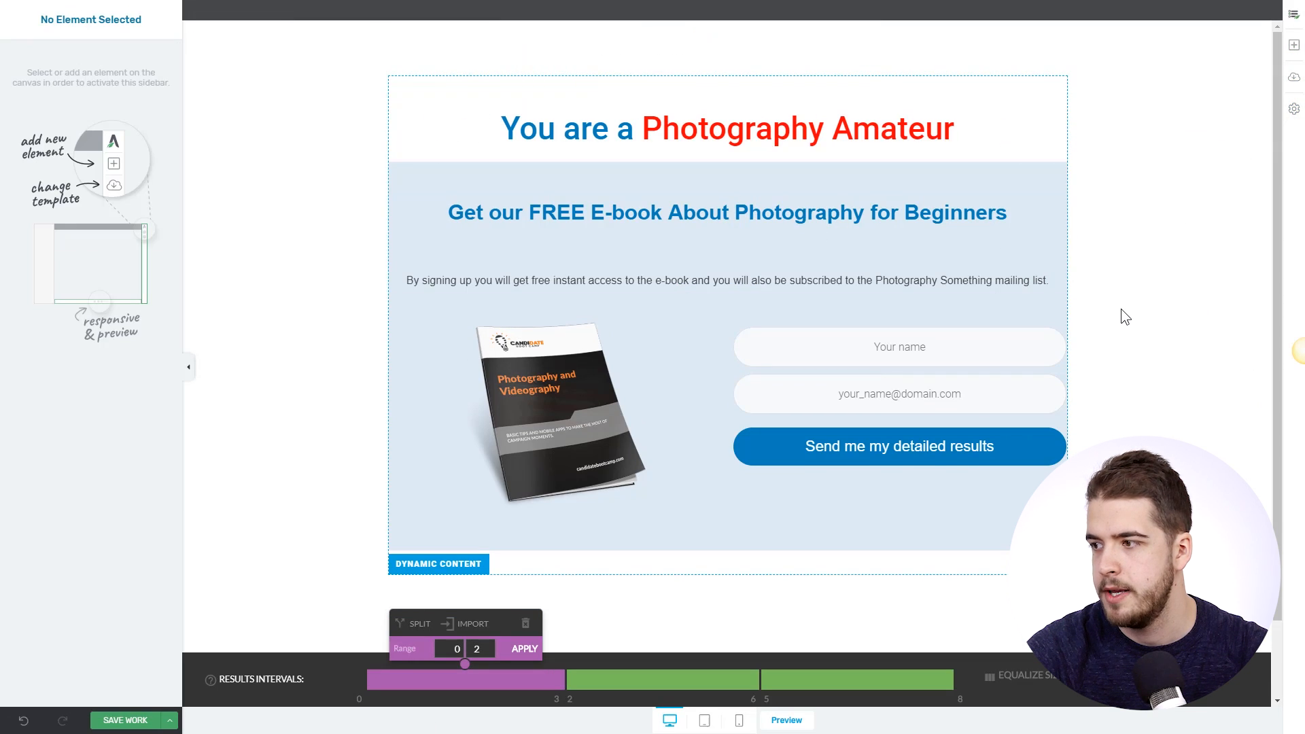
pyautogui.click(846, 681)
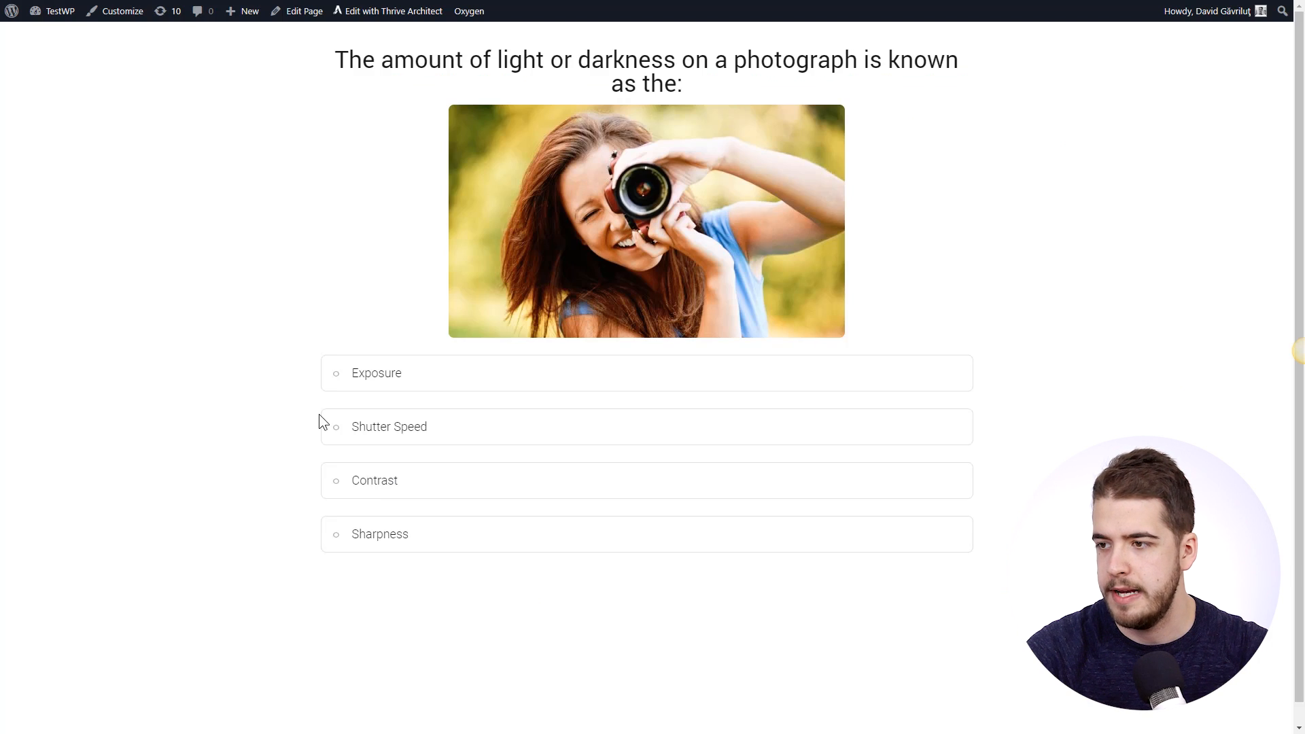
# - Test the quiz on the live page, answering its questions with choices including Exposure, F2.8, Aperture and 1sec at f11
pyautogui.click(421, 388)
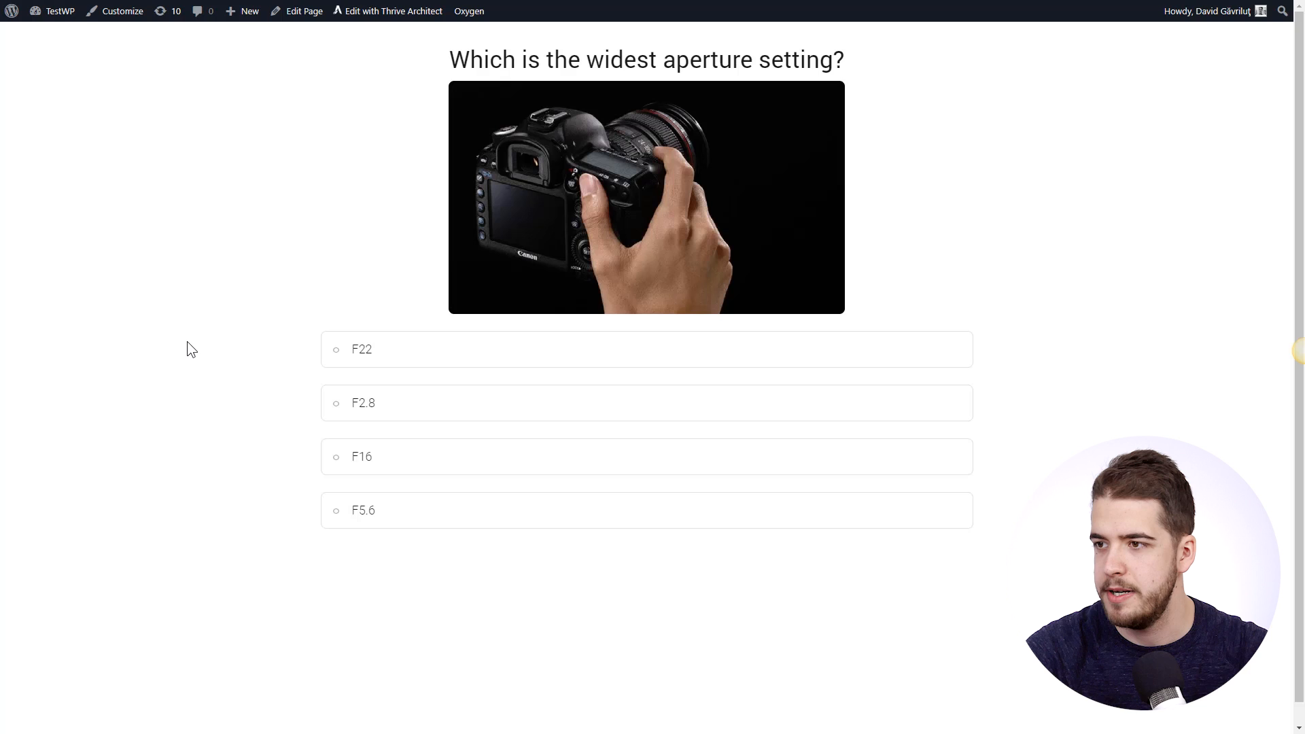
pyautogui.click(408, 412)
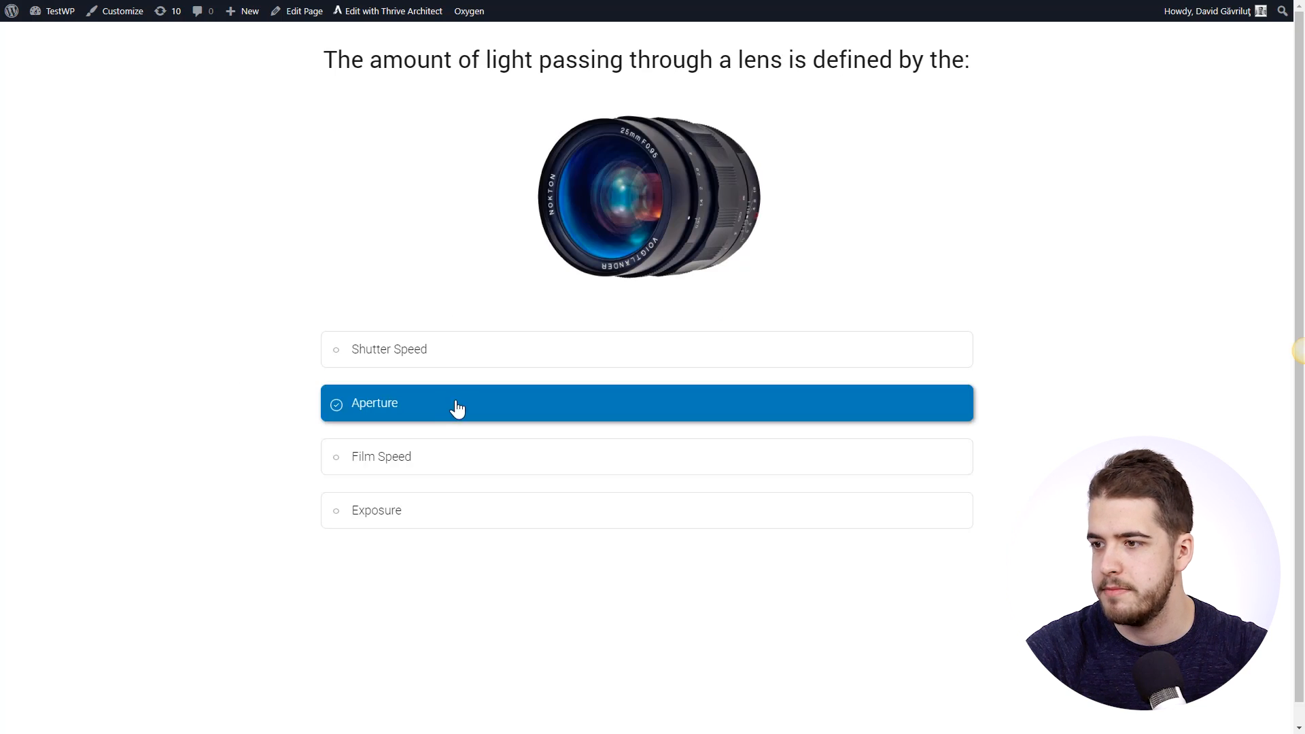
pyautogui.click(435, 405)
pyautogui.click(416, 463)
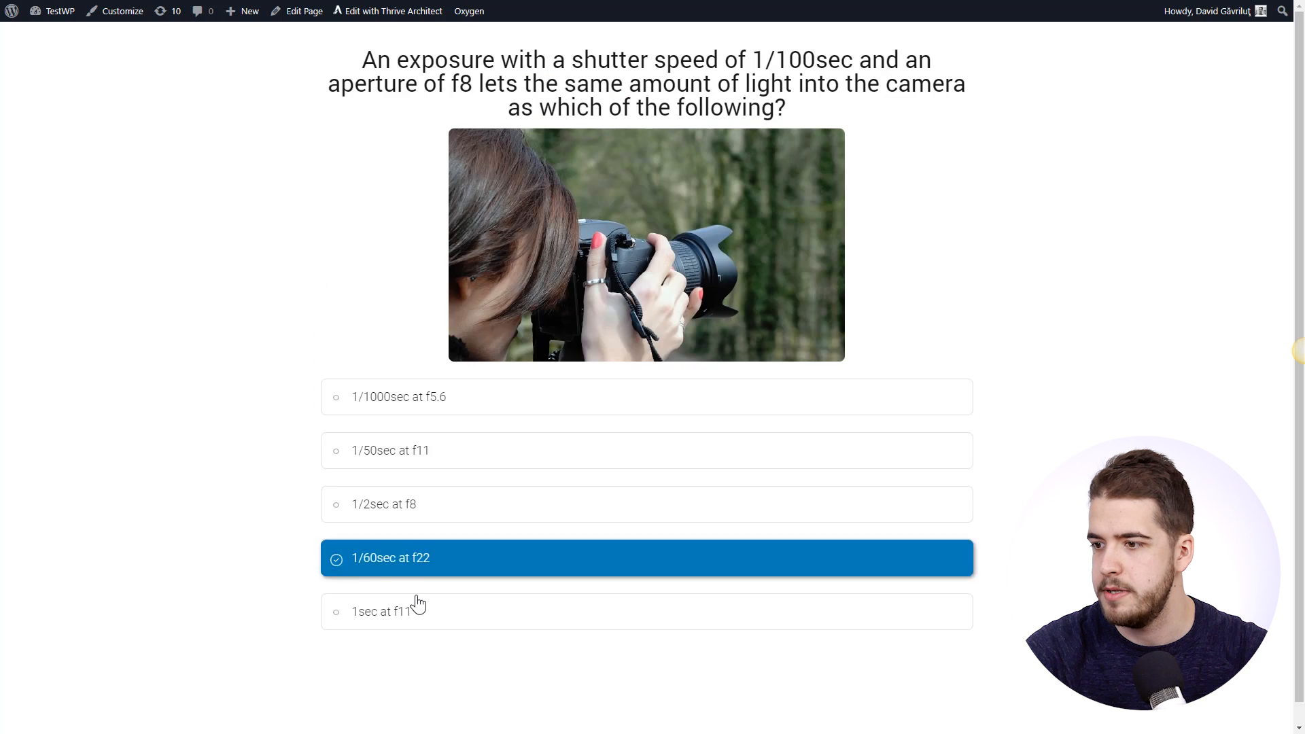
pyautogui.click(415, 609)
pyautogui.click(387, 478)
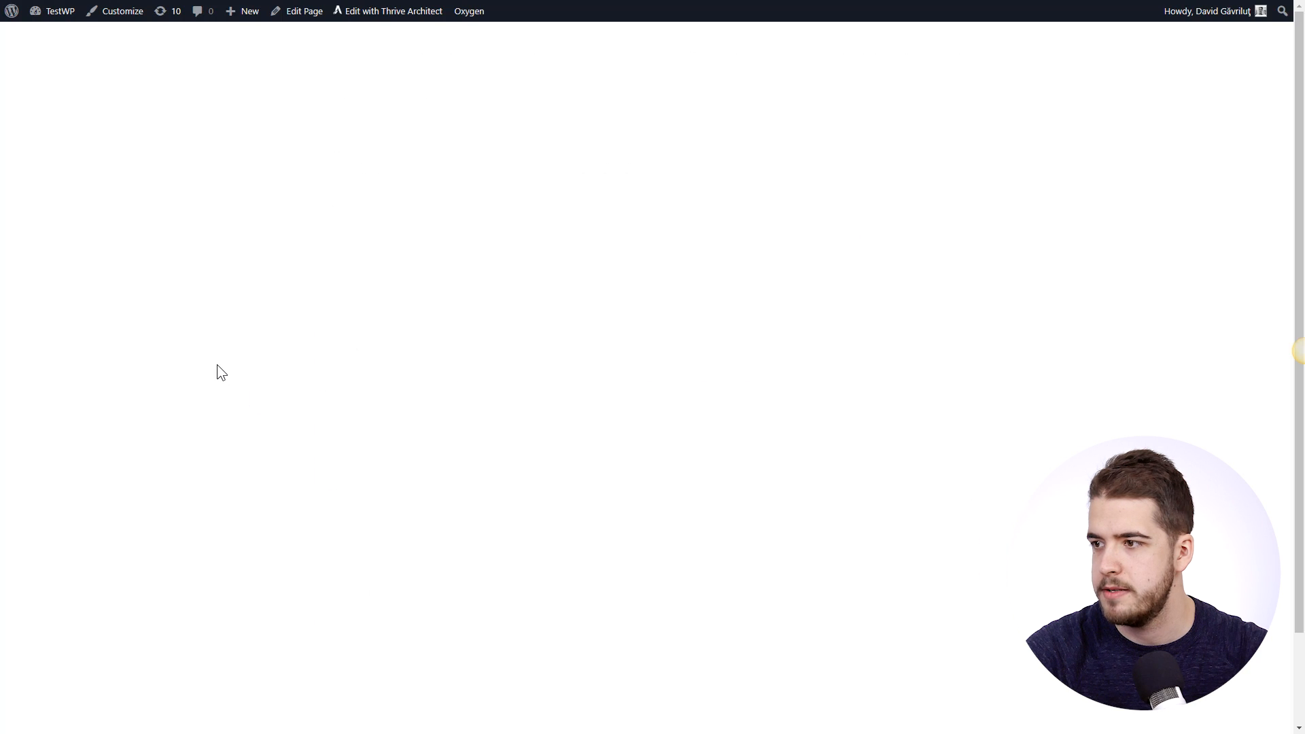